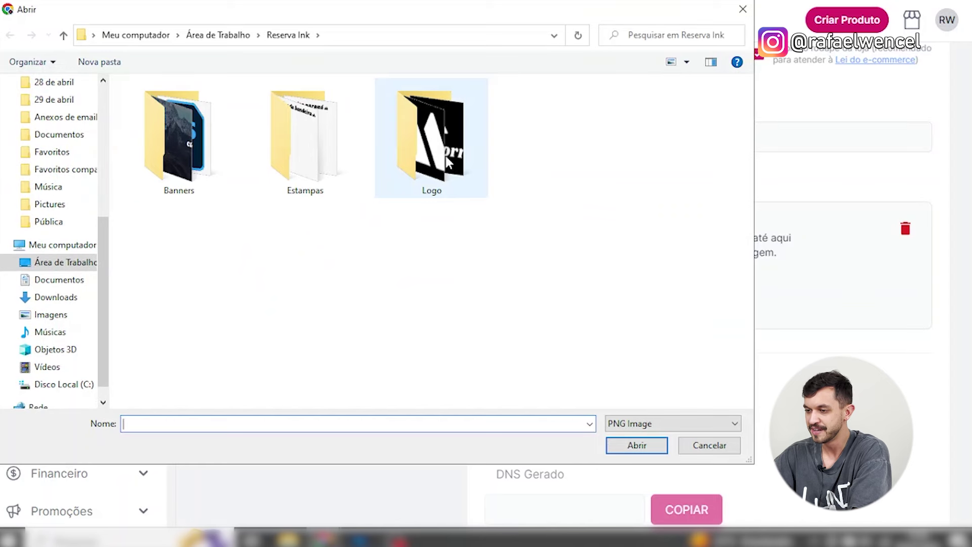
# Upload the white-mountains-on-black favicon image from the Logo folder.
pyautogui.click(175, 148)
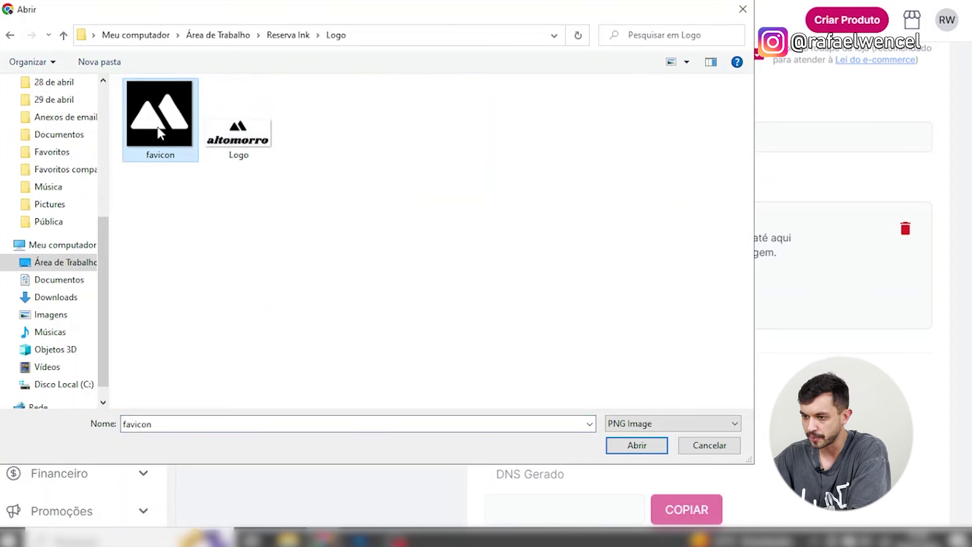
pyautogui.doubleClick(160, 133)
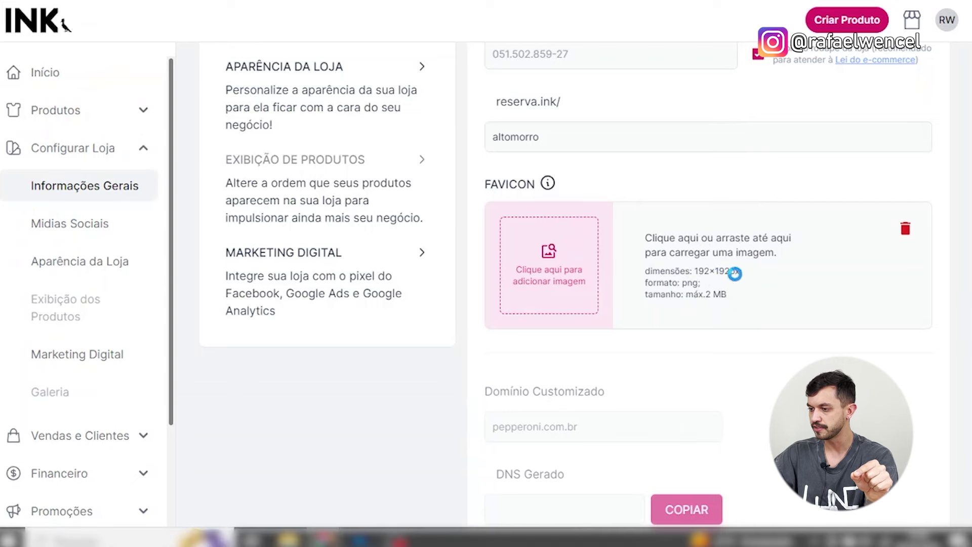
pyautogui.click(742, 276)
pyautogui.click(719, 445)
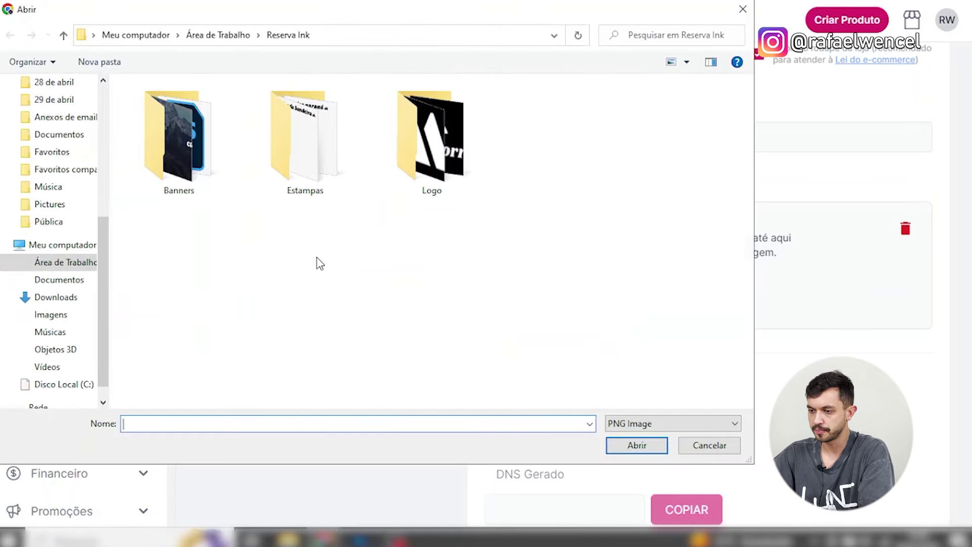
pyautogui.doubleClick(429, 162)
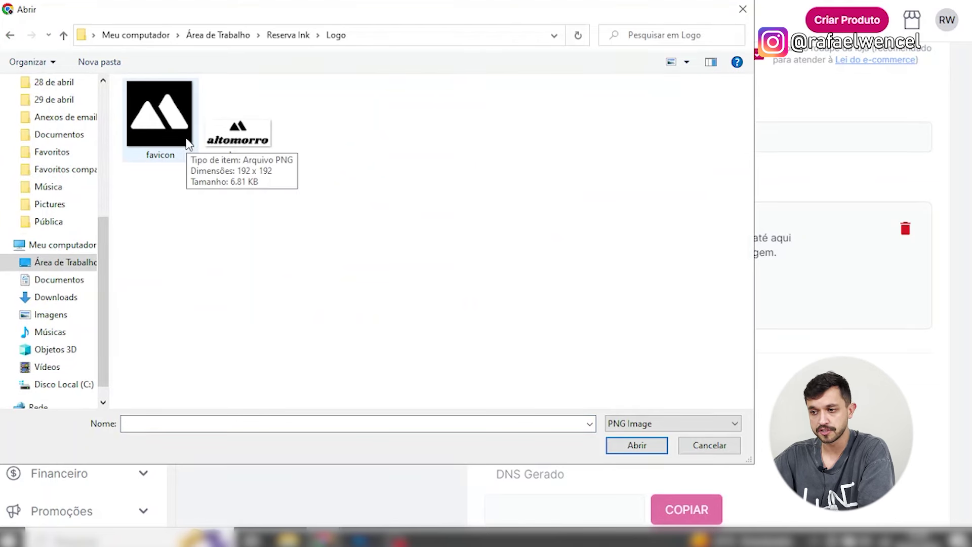
pyautogui.click(188, 145)
pyautogui.click(638, 445)
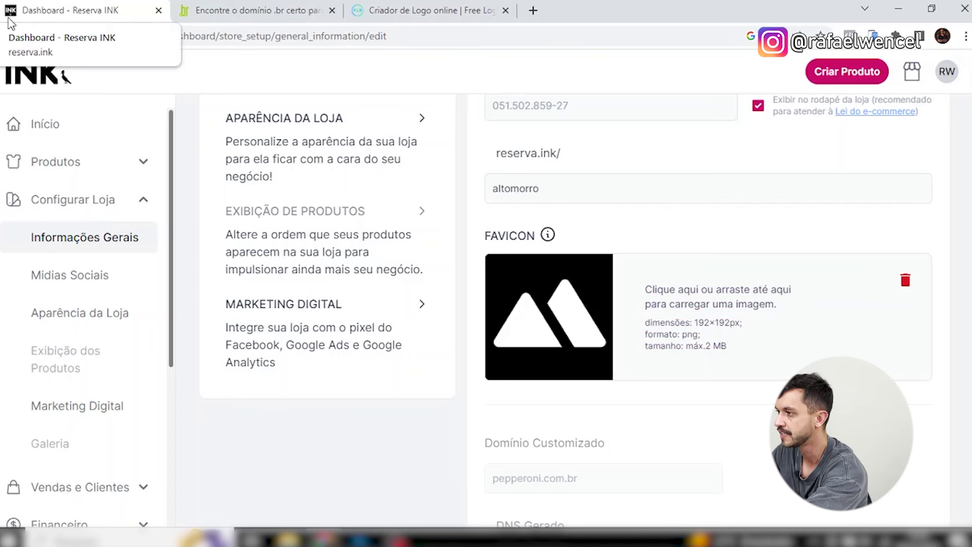
# Scroll the Informações Gerais form down to the Sobre a Loja section.
pyautogui.moveTo(577, 309); pyautogui.dragTo(730, 330)
pyautogui.scroll(-3, 709, 253)
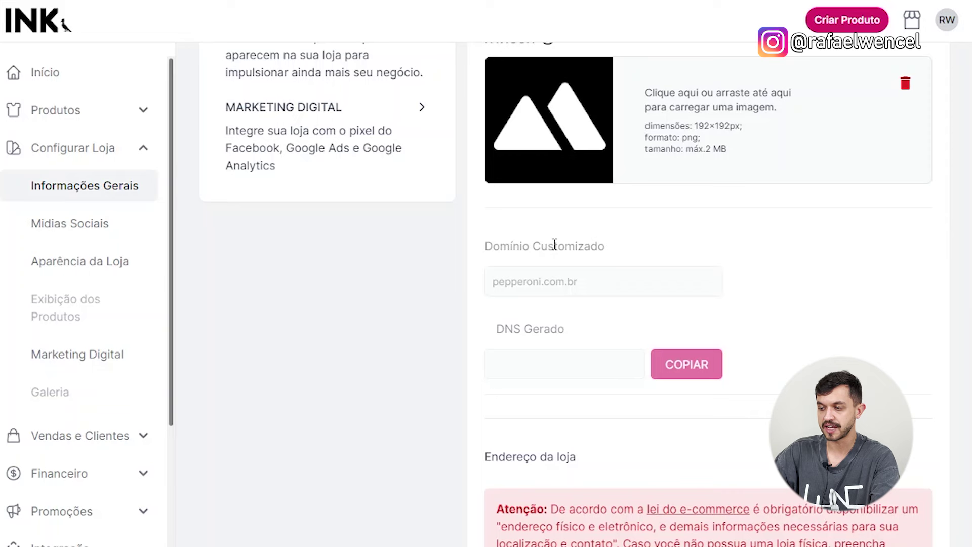
pyautogui.scroll(-2, 583, 293)
pyautogui.scroll(-5, 582, 293)
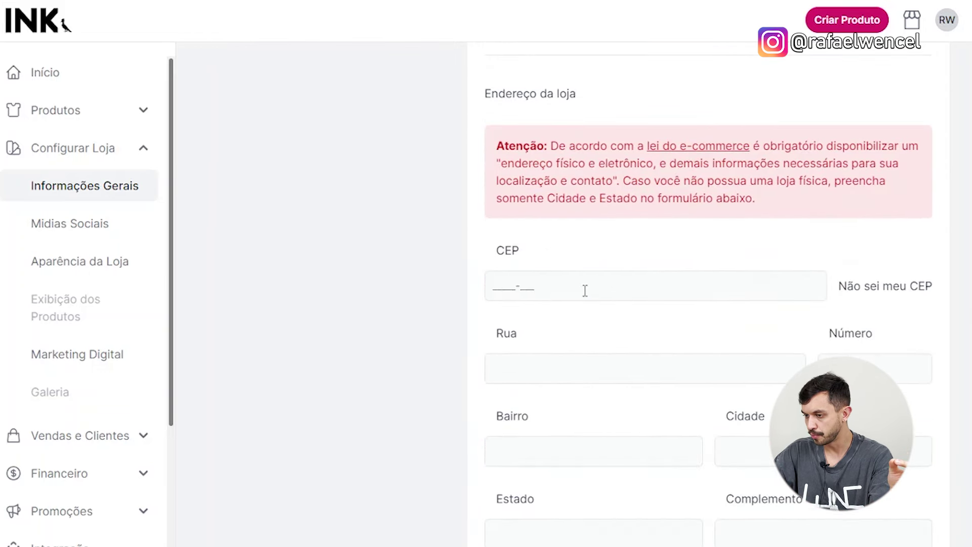
pyautogui.scroll(-4, 558, 272)
pyautogui.scroll(3, 645, 158)
pyautogui.scroll(-3, 668, 286)
pyautogui.scroll(-4, 668, 285)
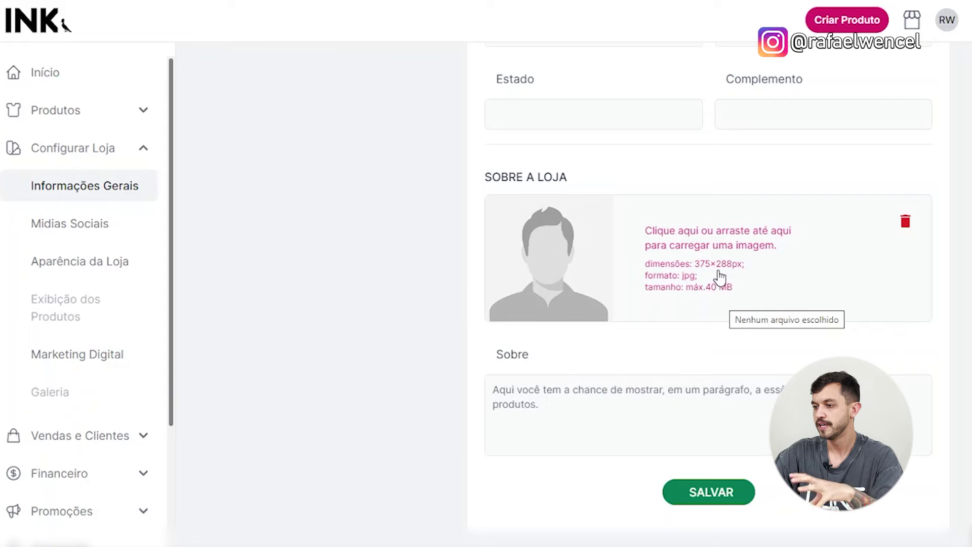
# Upload the Quem Somos image from Reserva Ink > Banners as the Sobre a Loja picture.
pyautogui.click(722, 276)
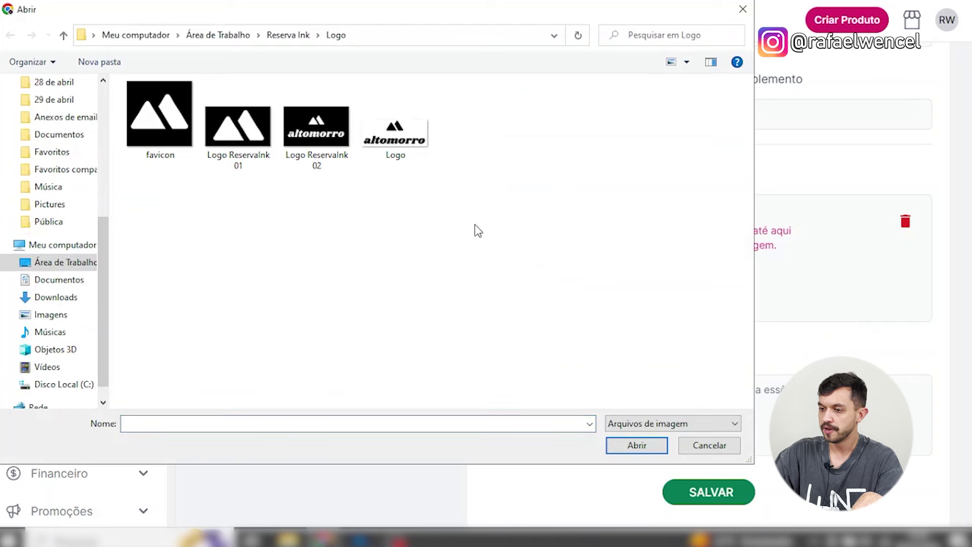
pyautogui.hotkey('alt', 'Up')
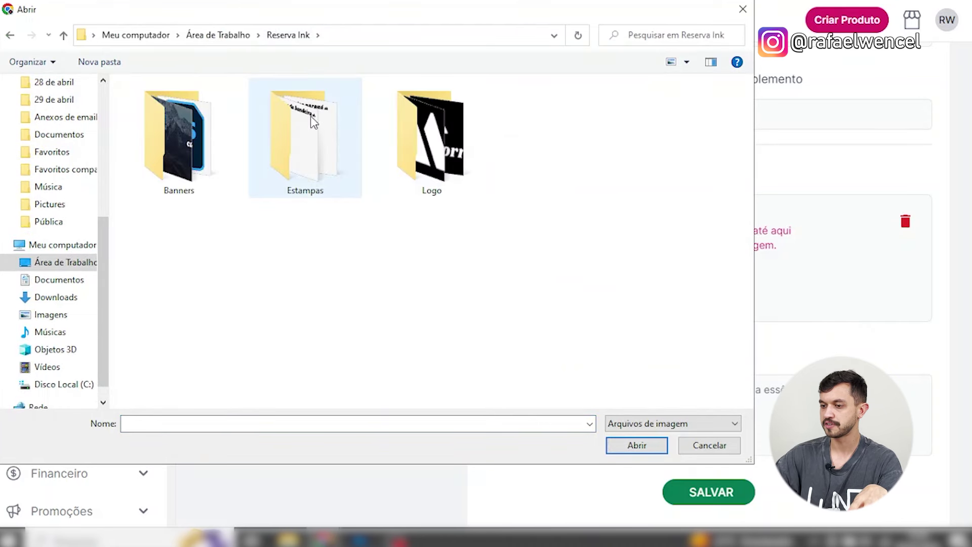
pyautogui.click(206, 171)
pyautogui.doubleClick(207, 172)
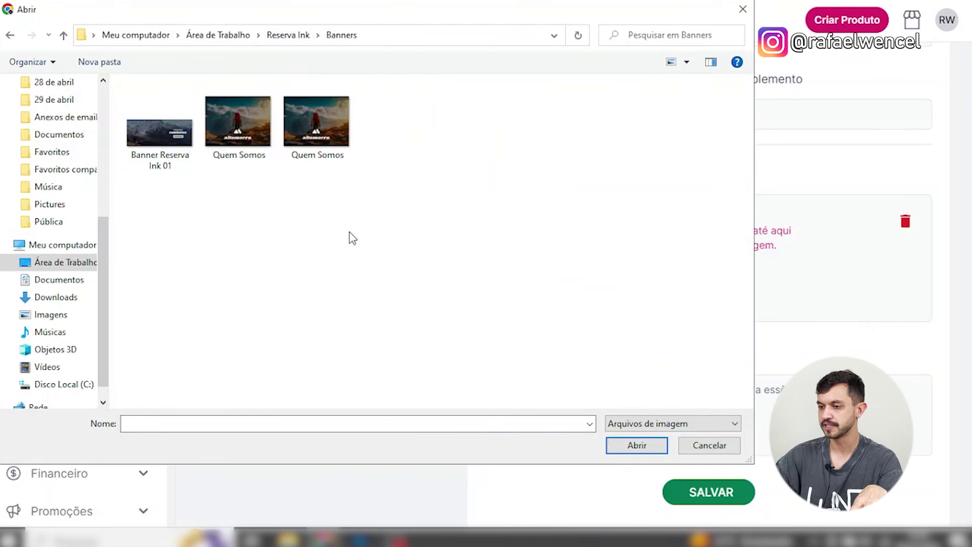
pyautogui.hotkey('alt', 'Up')
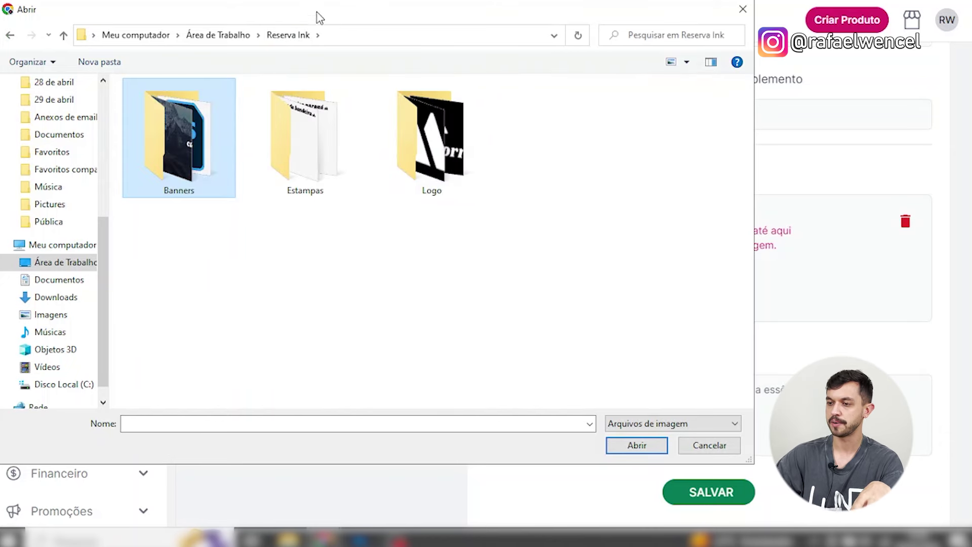
pyautogui.click(516, 215)
pyautogui.click(325, 164)
pyautogui.click(197, 195)
pyautogui.click(439, 191)
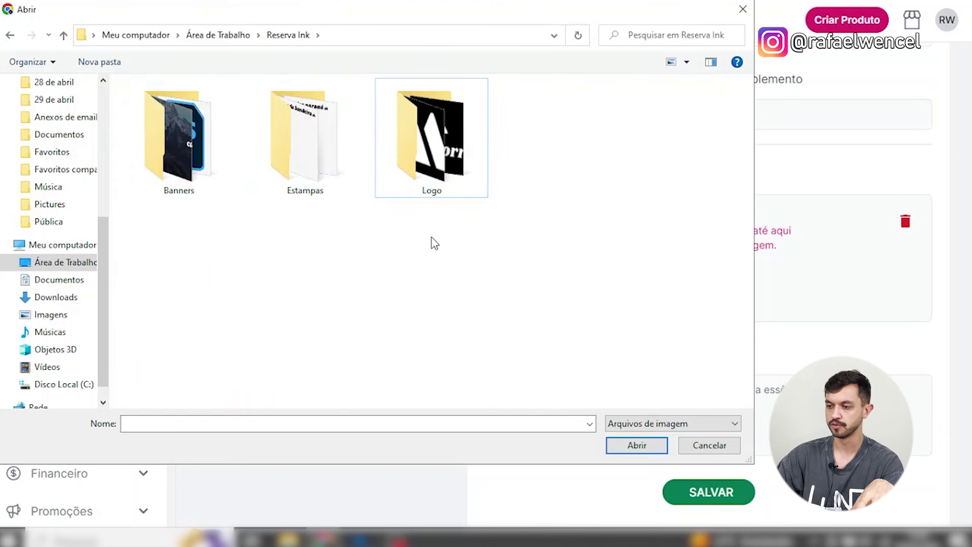
pyautogui.doubleClick(203, 175)
pyautogui.click(346, 160)
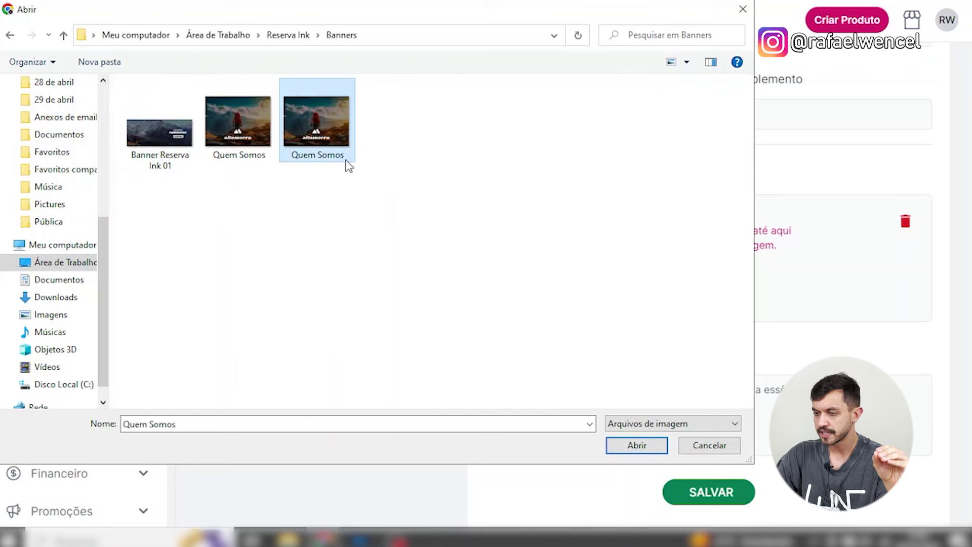
pyautogui.doubleClick(328, 129)
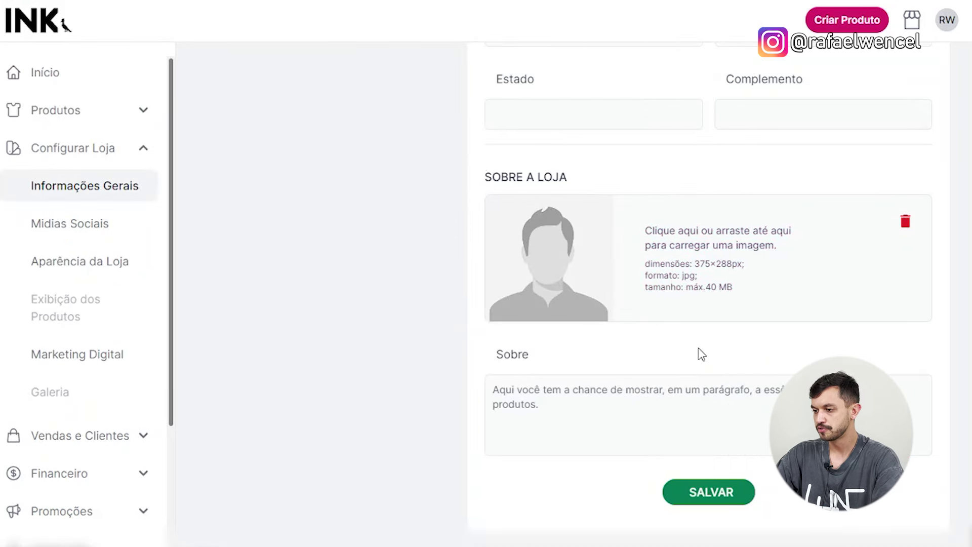
# Focus the empty Sobre field and leave full-screen mode.
pyautogui.click(656, 391)
pyautogui.doubleClick(507, 355)
pyautogui.click(568, 406)
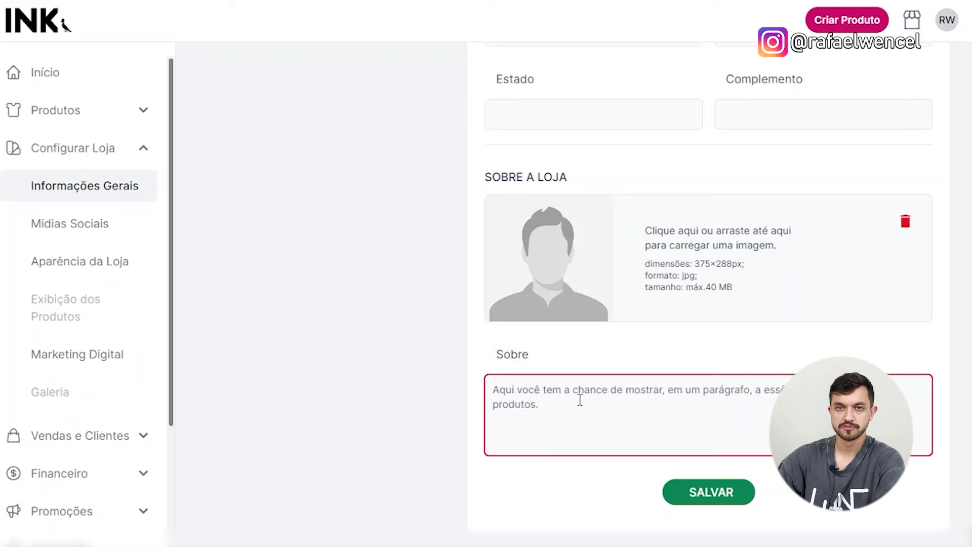
pyautogui.press('F11')
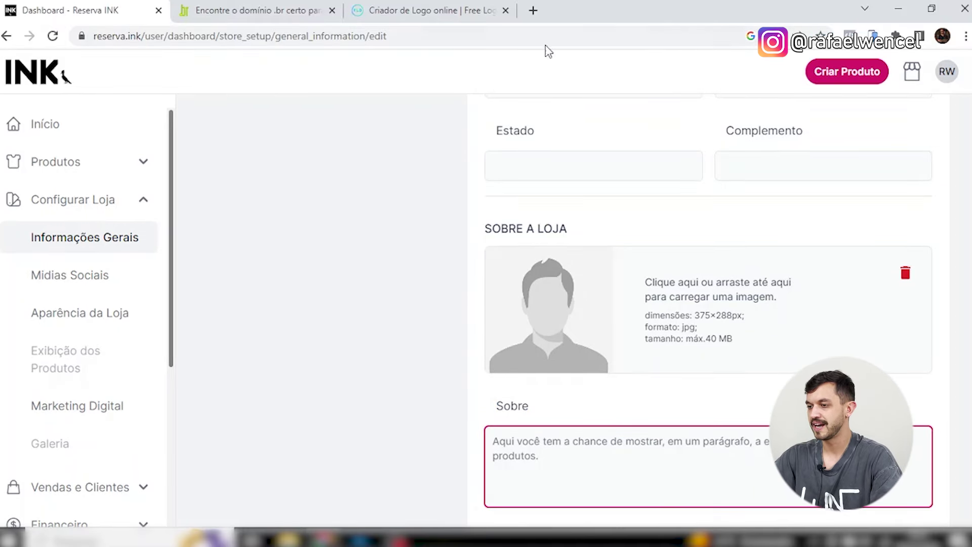
# In a new ChatGPT tab, request a two-paragraph 'quem somos' for a trekking clothing brand.
pyautogui.click(533, 11)
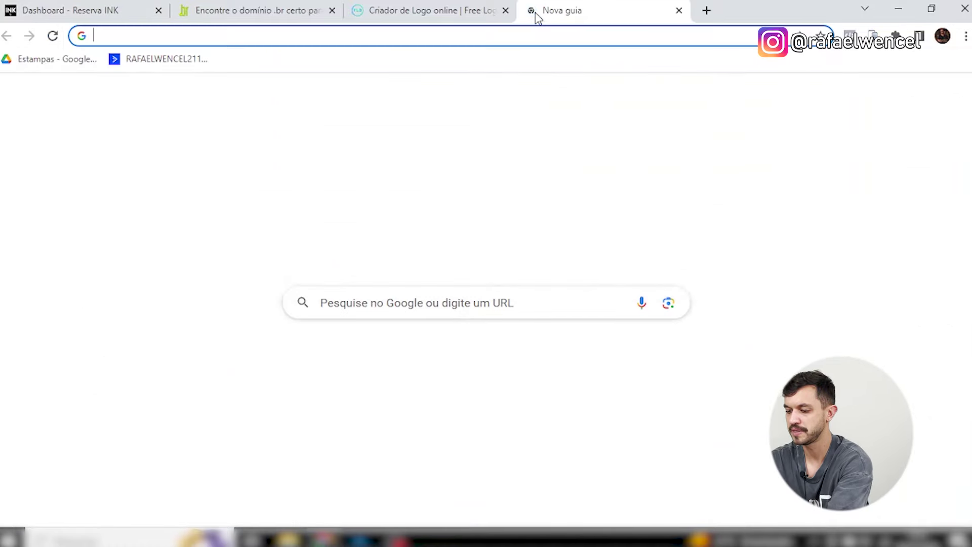
pyautogui.write('chat')
pyautogui.press('Return')
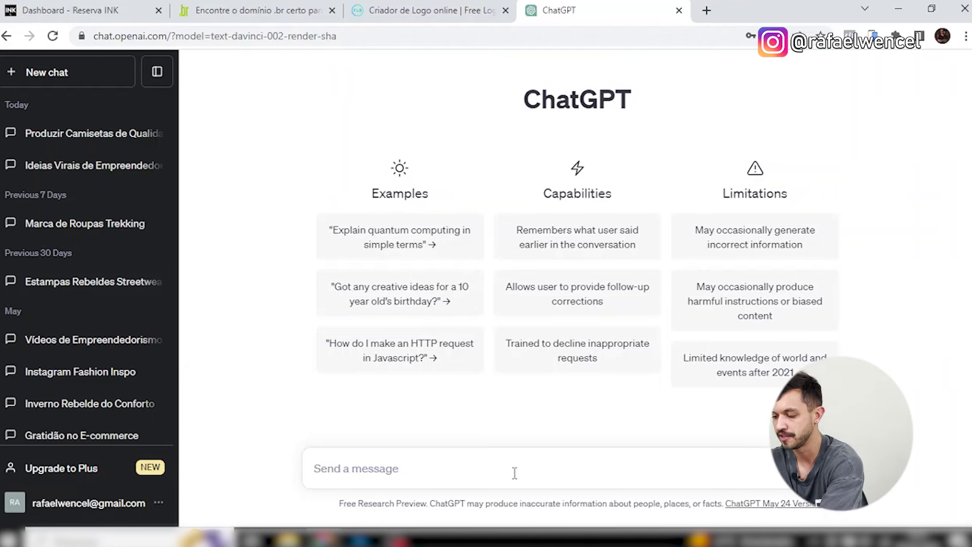
pyautogui.write('estou')
pyautogui.write(' criando uma nova mar')
pyautogui.write('ca de roupas com ')
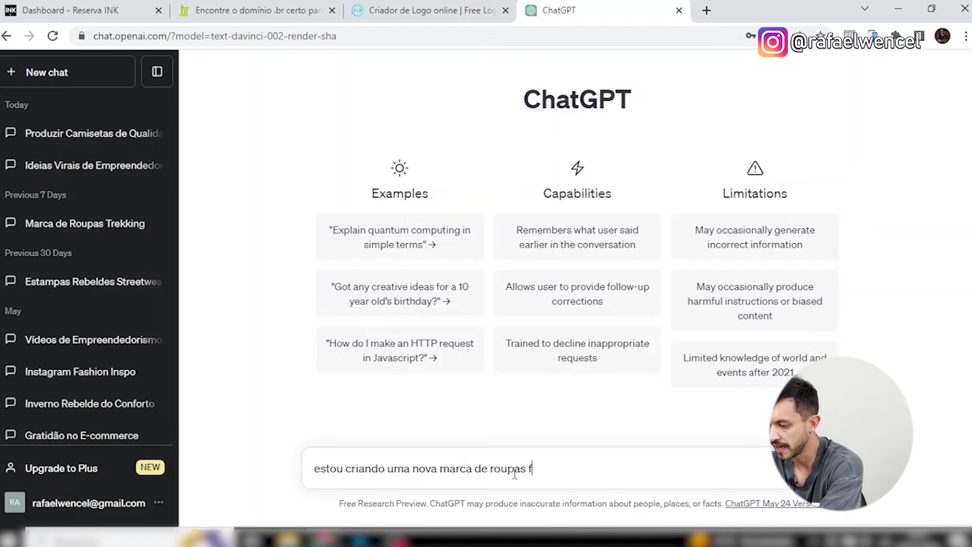
pyautogui.write(' trekking. preciso de uma descriç')
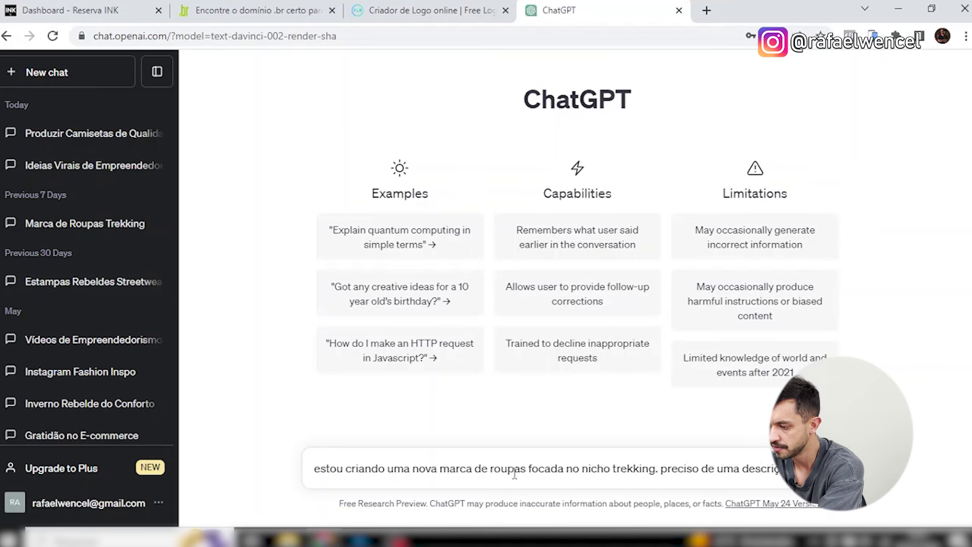
pyautogui.write('"quem somos" pra marca e ela deve conter no máximo 2 parágrafos.')
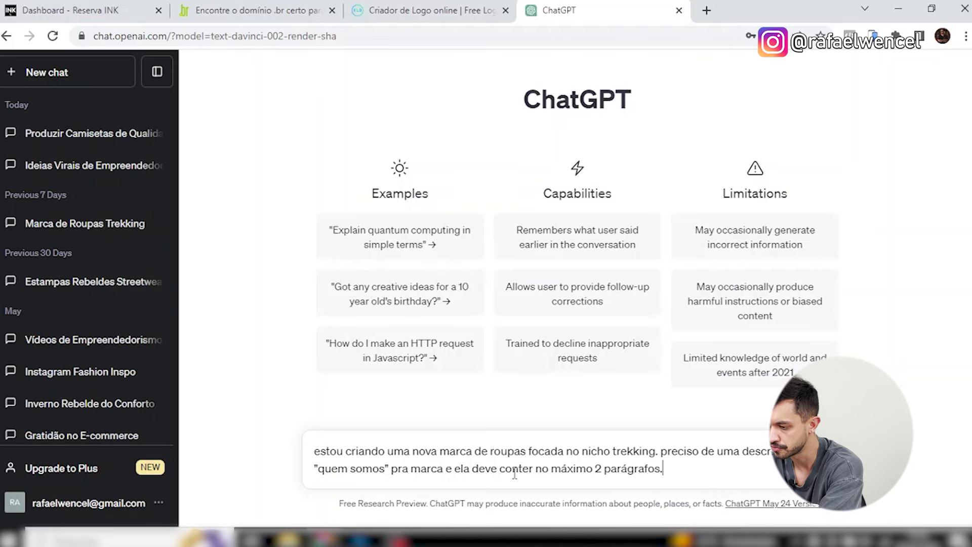
pyautogui.press('Return')
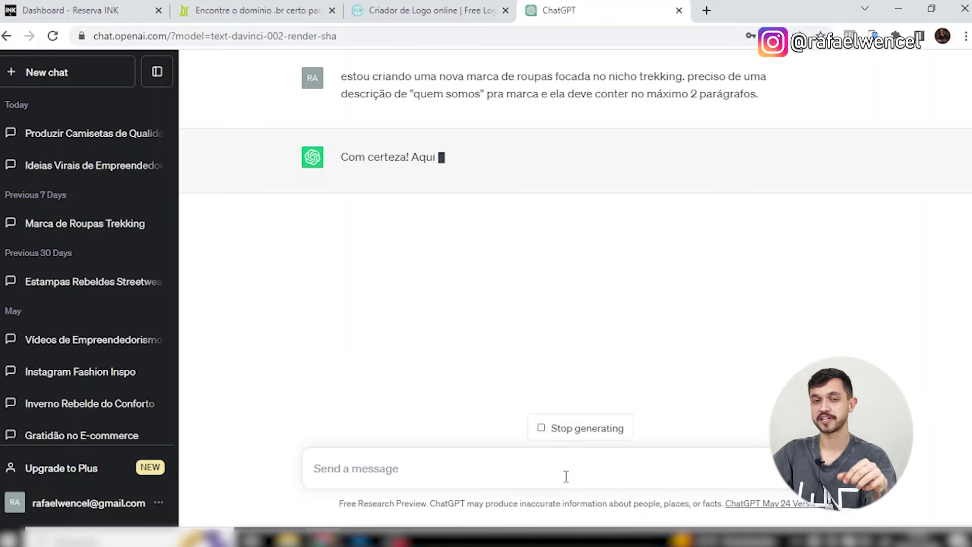
# Copy ChatGPT's reply and return to the Reserva INK tab.
pyautogui.moveTo(647, 351); pyautogui.dragTo(345, 199)
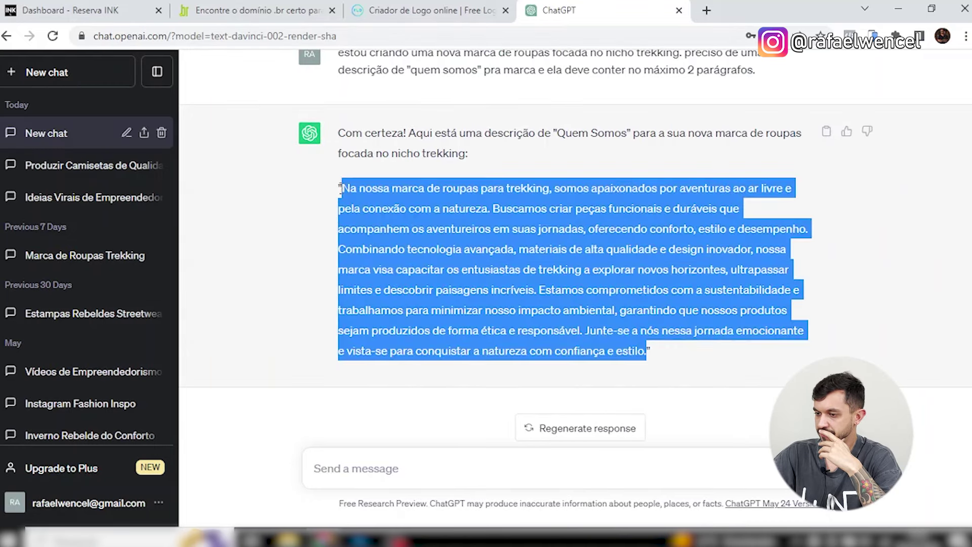
pyautogui.rightClick(497, 223)
pyautogui.click(511, 235)
pyautogui.click(130, 6)
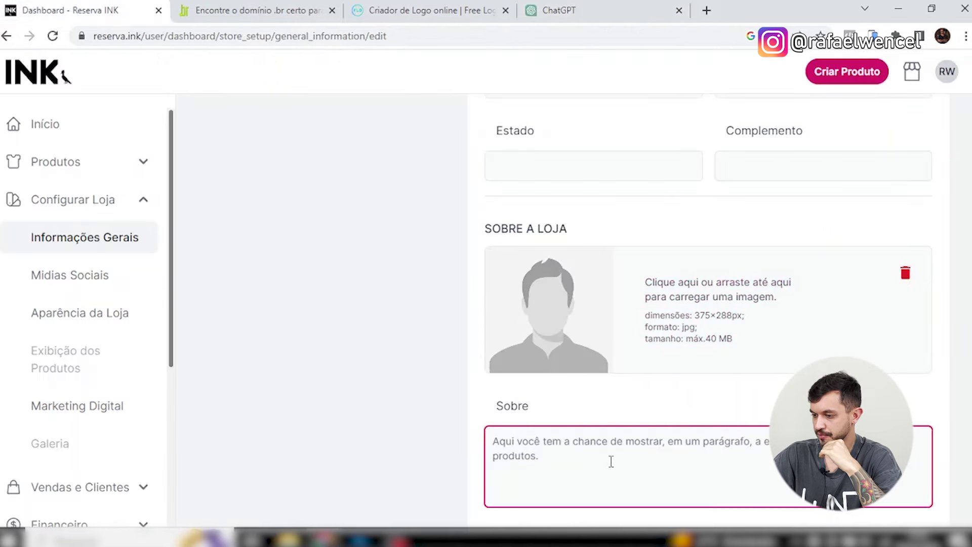
# Paste the ChatGPT description into Sobre and replace the generic brand phrase with 'Alto Morro'.
pyautogui.scroll(-1, 610, 460)
pyautogui.click(729, 391)
pyautogui.hotkey('ctrl', 'v')
pyautogui.scroll(3, 720, 388)
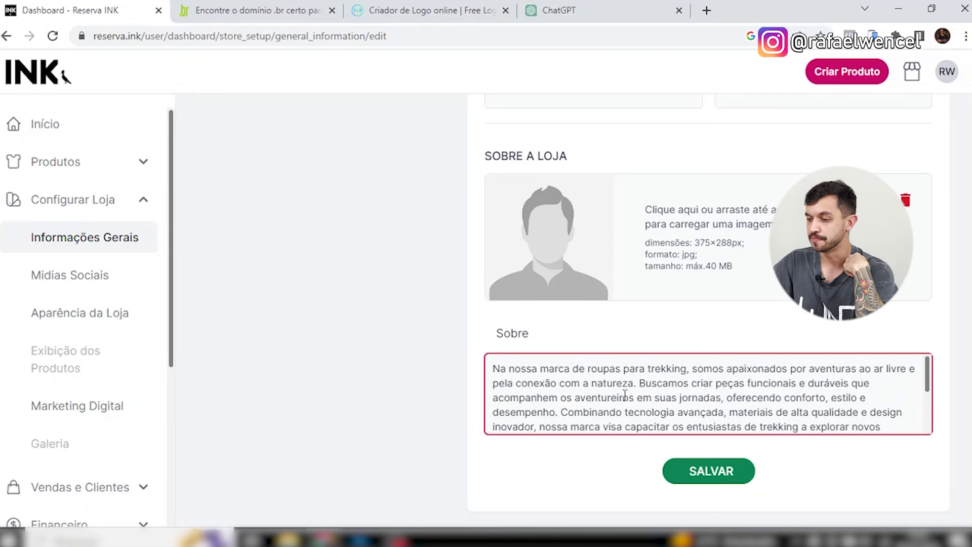
pyautogui.moveTo(686, 369); pyautogui.dragTo(514, 369)
pyautogui.press('BackSpace')
pyautogui.press('BackSpace')
pyautogui.write('Alto Mo')
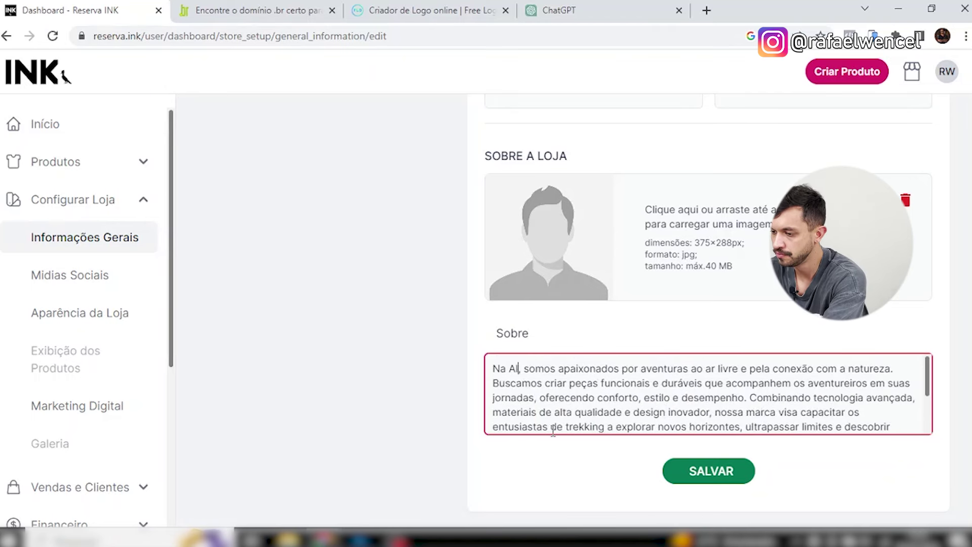
pyautogui.write('rro')
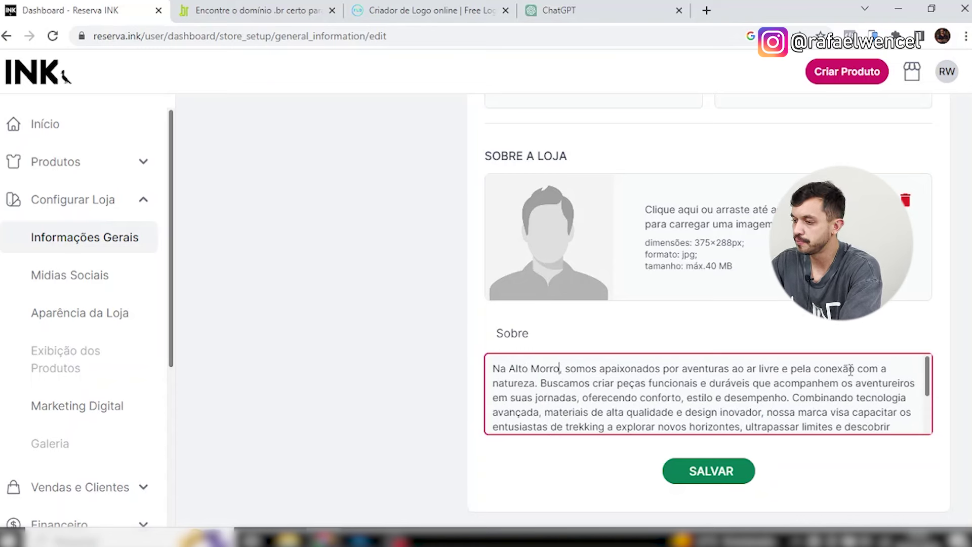
# Break the Sobre text into paragraphs at Buscamos, Combinando and Estamos.
pyautogui.press('Return')
pyautogui.press('Return')
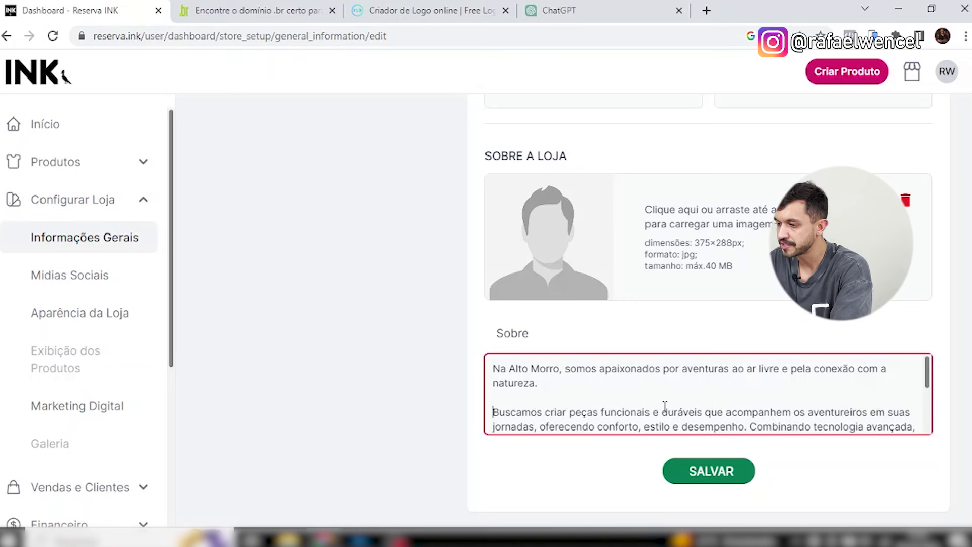
pyautogui.click(750, 427)
pyautogui.press('Return')
pyautogui.press('Return')
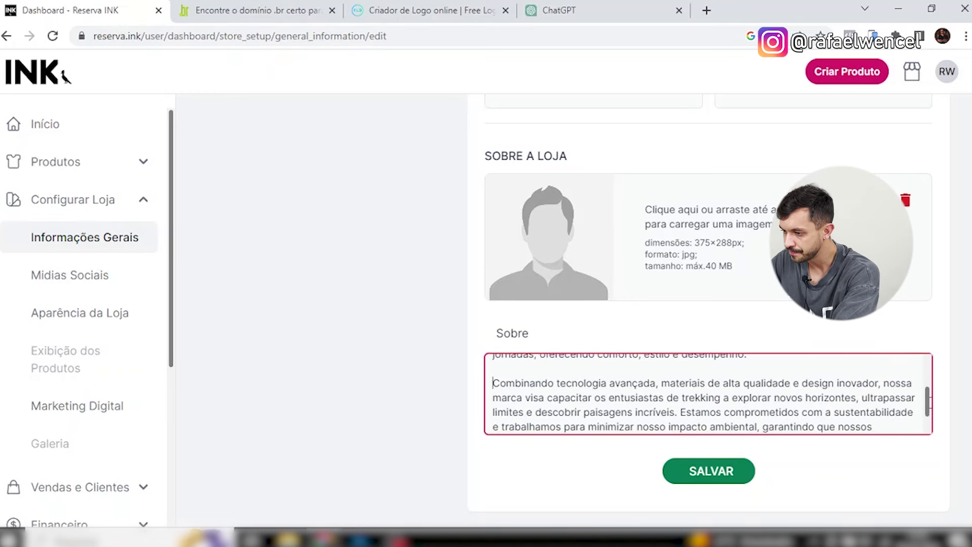
pyautogui.click(681, 415)
pyautogui.press('Return')
pyautogui.press('Return')
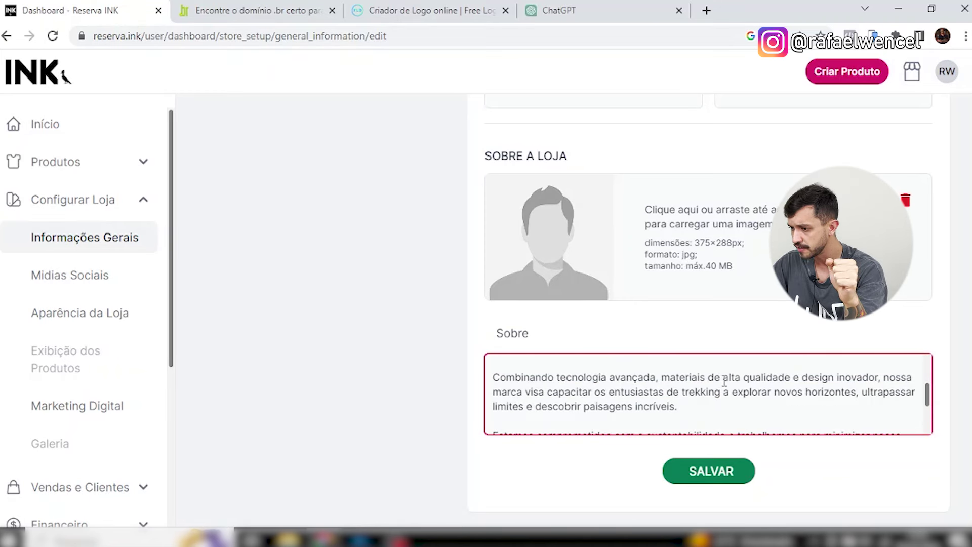
# Delete the 'Combinando…' and 'Buscamos criar…' paragraphs and the leftover blank lines.
pyautogui.moveTo(874, 378); pyautogui.dragTo(494, 361)
pyautogui.click(902, 387)
pyautogui.moveTo(669, 385); pyautogui.dragTo(498, 404)
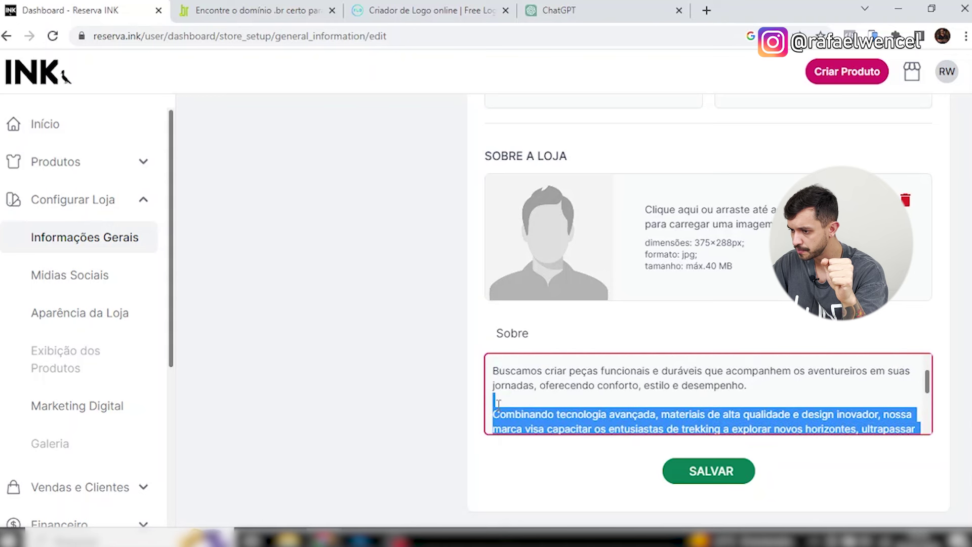
pyautogui.press('BackSpace')
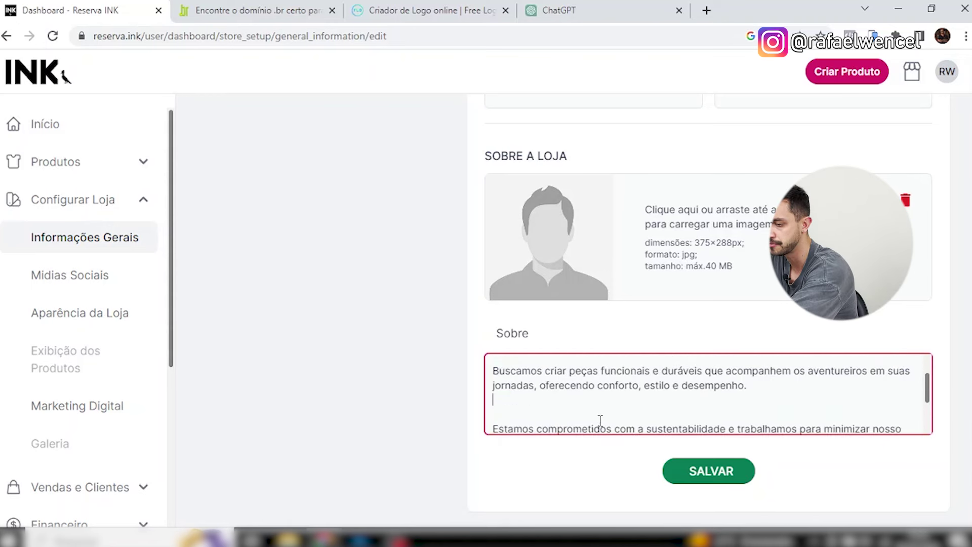
pyautogui.press('BackSpace')
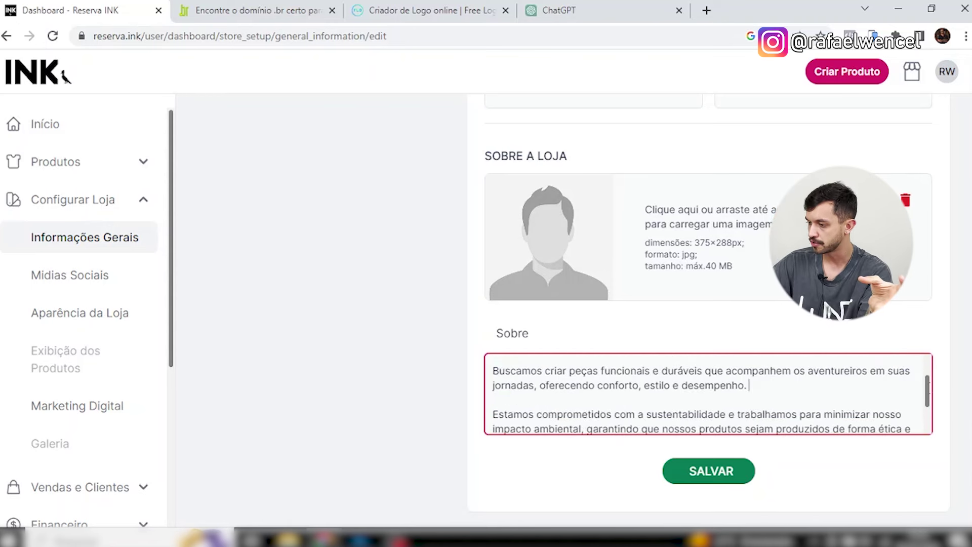
pyautogui.scroll(1, 708, 394)
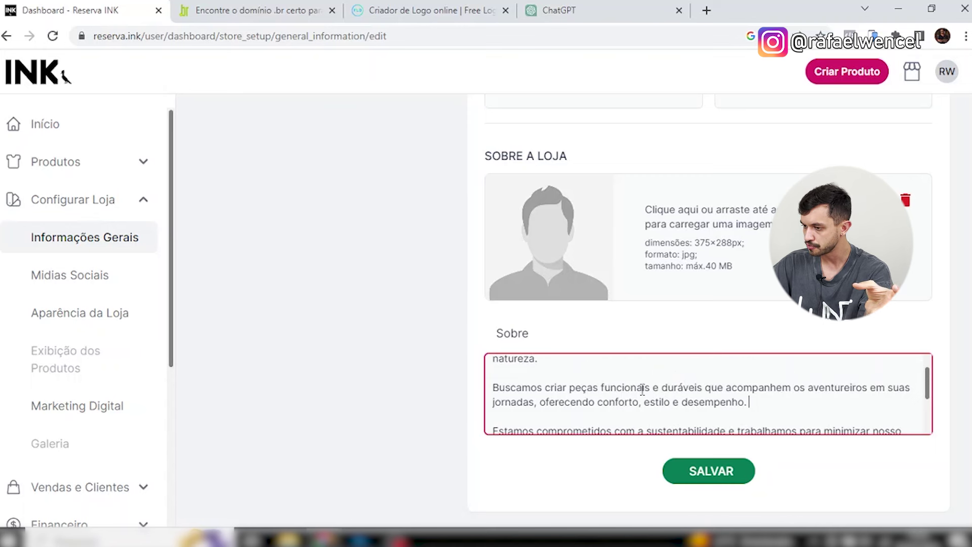
pyautogui.tripleClick(863, 393)
pyautogui.press('BackSpace')
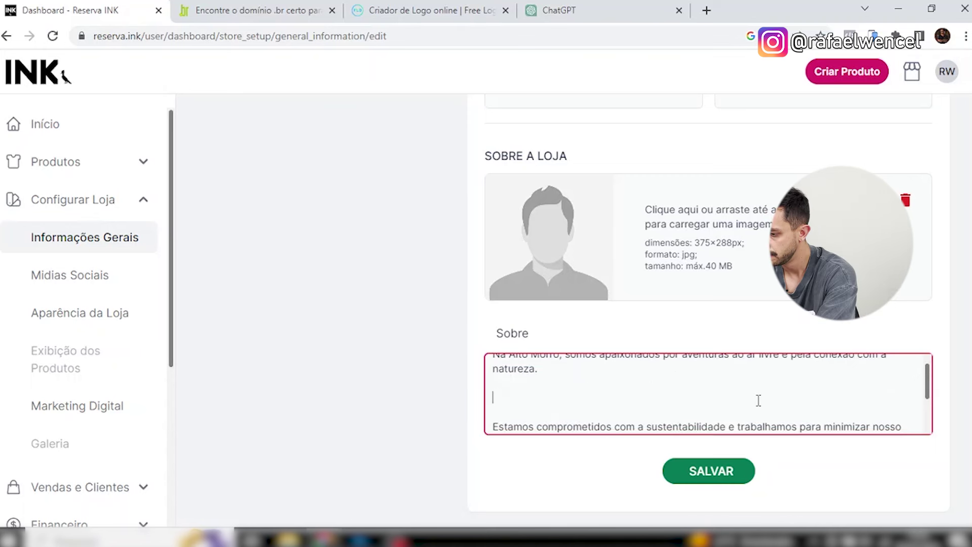
pyautogui.press('BackSpace')
pyautogui.press('BackSpace')
# Save the store's general information with the trimmed Sobre text.
pyautogui.scroll(1, 758, 400)
pyautogui.scroll(-3, 709, 406)
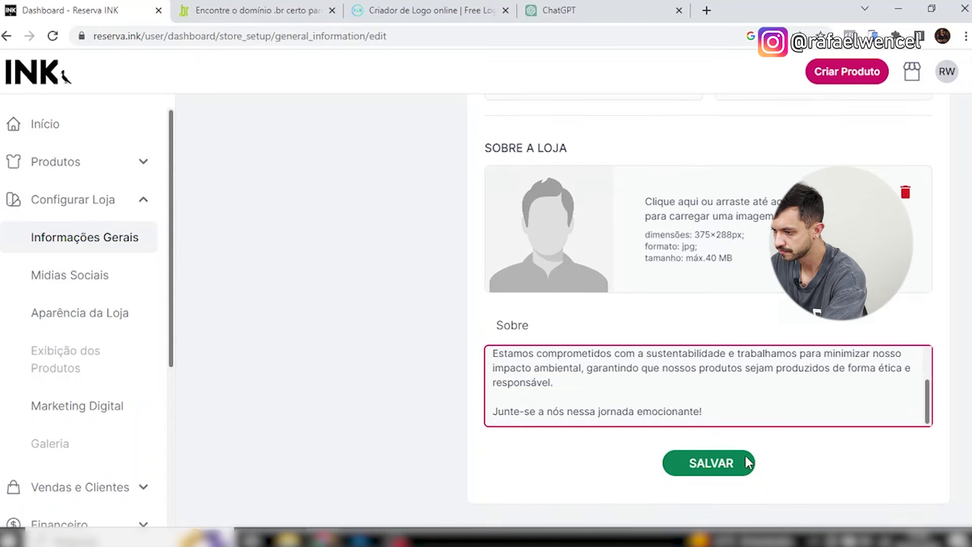
pyautogui.click(711, 463)
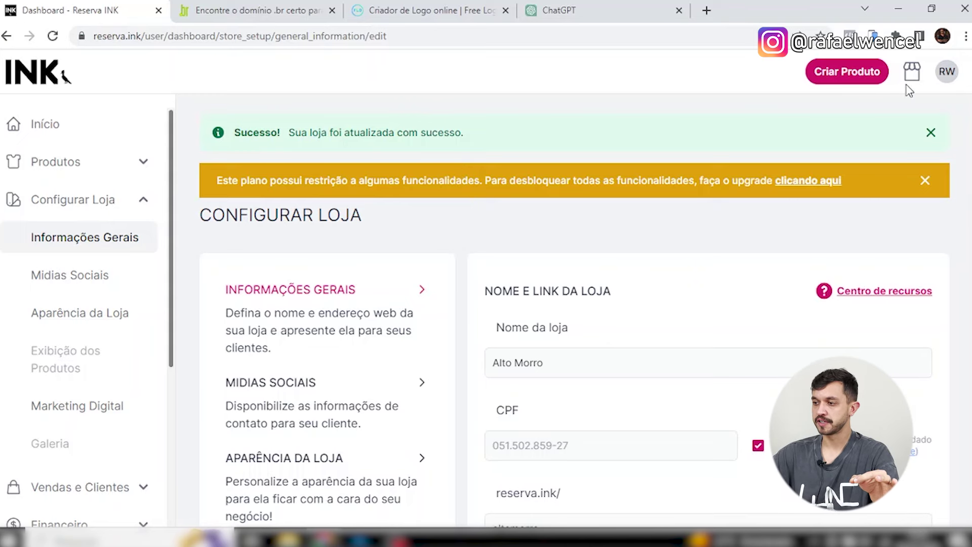
pyautogui.click(910, 75)
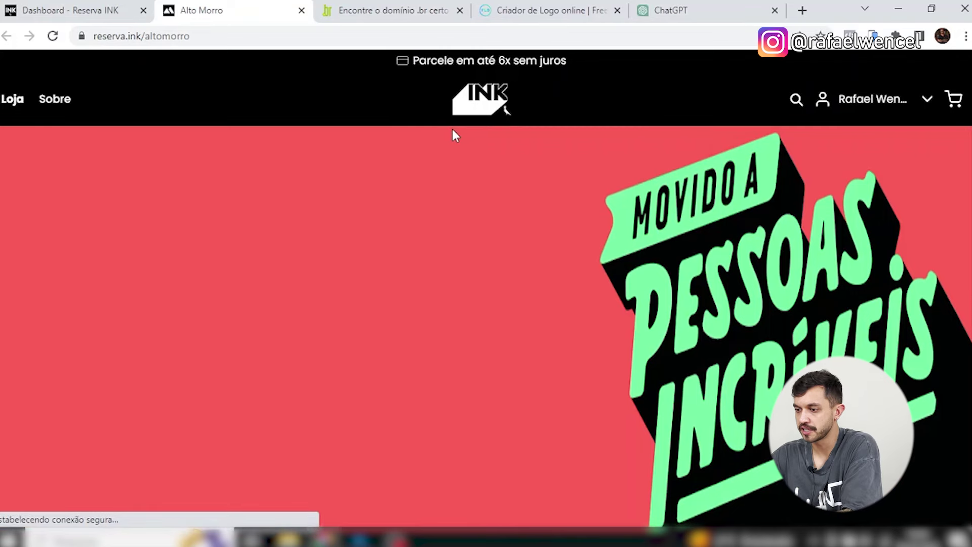
pyautogui.scroll(-10, 750, 213)
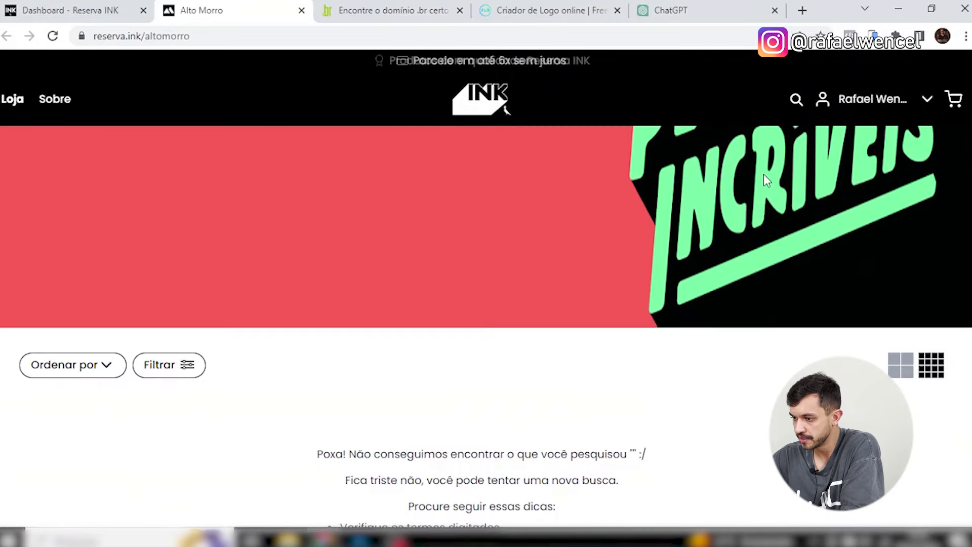
pyautogui.scroll(1, 724, 230)
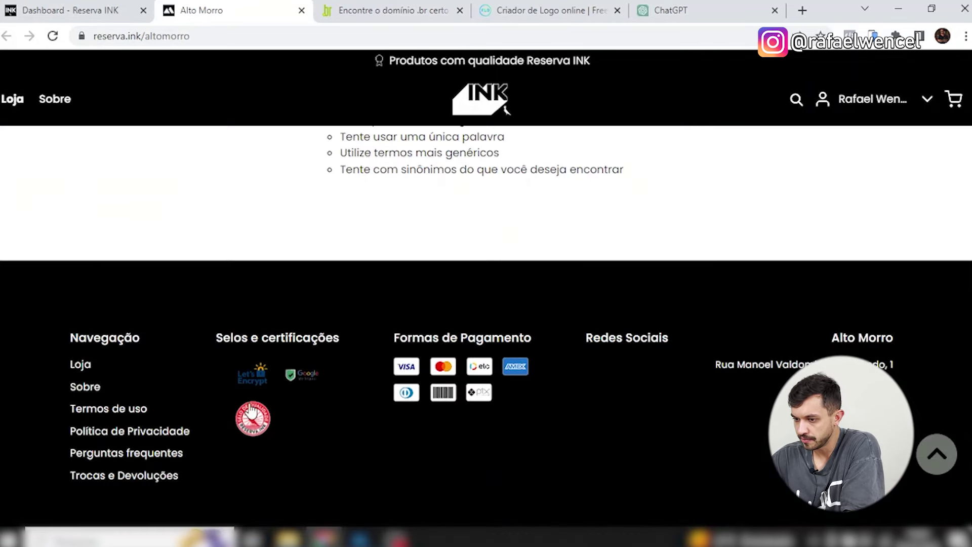
pyautogui.click(91, 389)
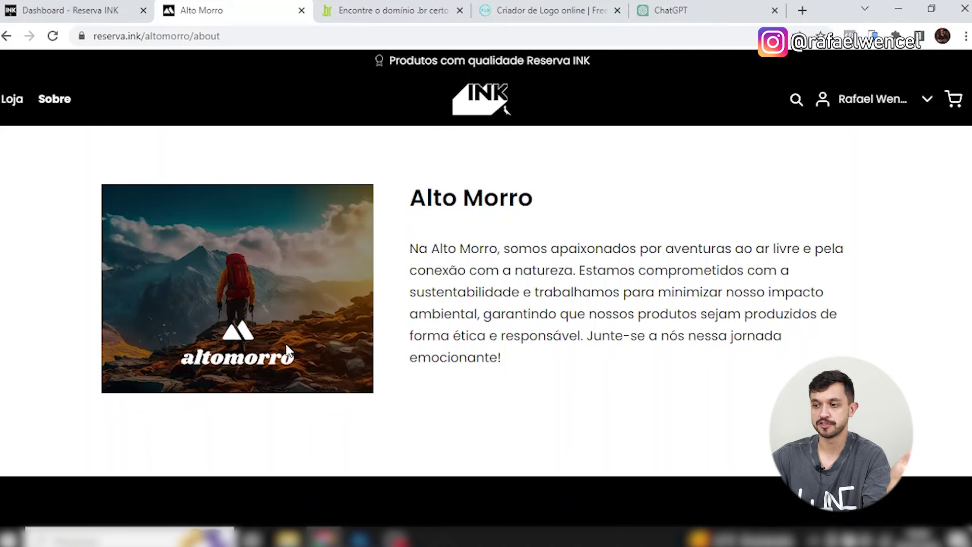
pyautogui.tripleClick(558, 206)
pyautogui.click(473, 249)
pyautogui.moveTo(473, 248); pyautogui.dragTo(734, 354)
pyautogui.click(739, 357)
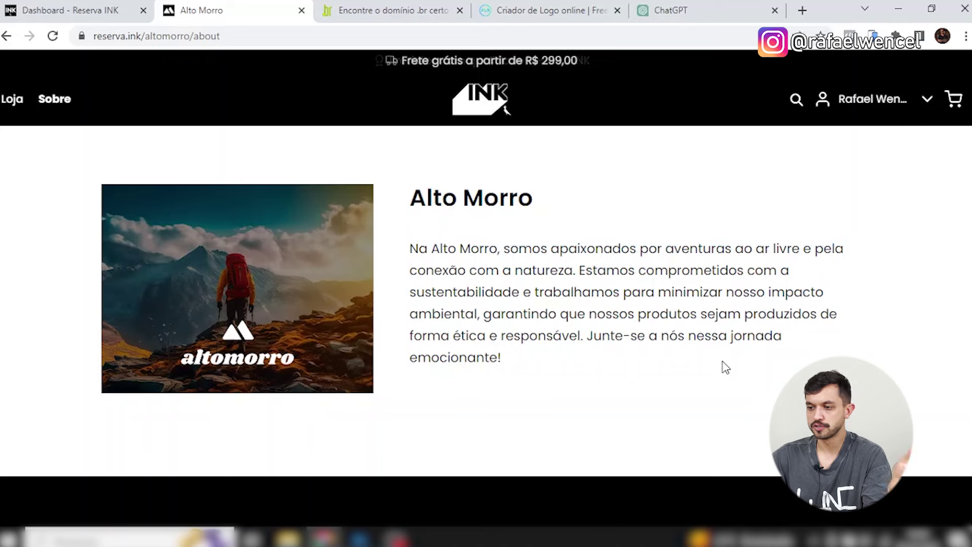
pyautogui.scroll(-3, 598, 287)
pyautogui.scroll(3, 599, 288)
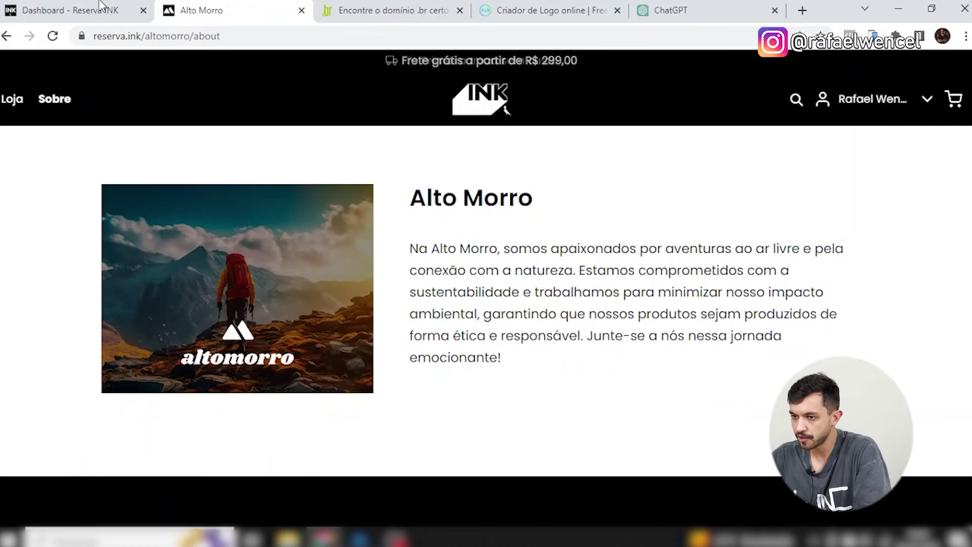
pyautogui.click(102, 7)
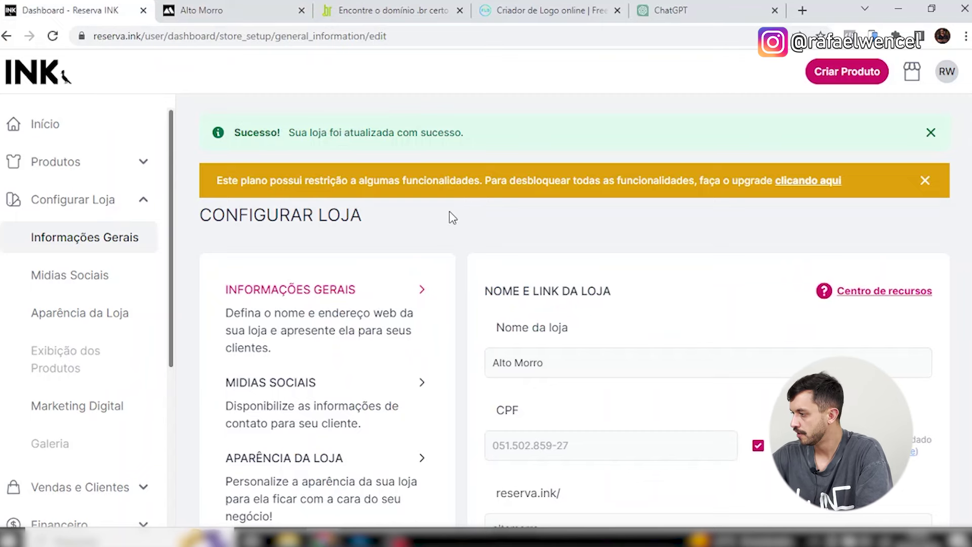
# In Mídias Sociais, enter the store's contact e-mail.
pyautogui.click(419, 312)
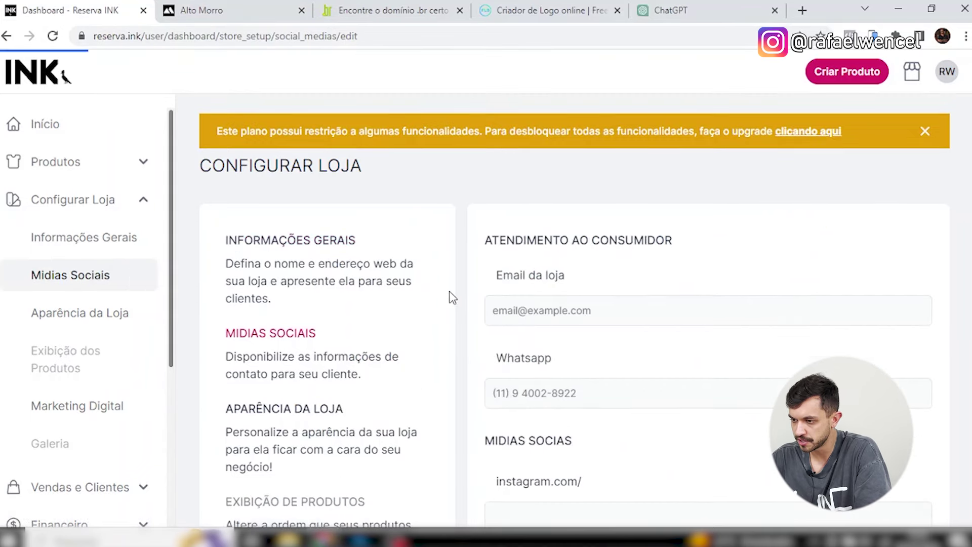
pyautogui.scroll(-3, 451, 295)
pyautogui.click(615, 158)
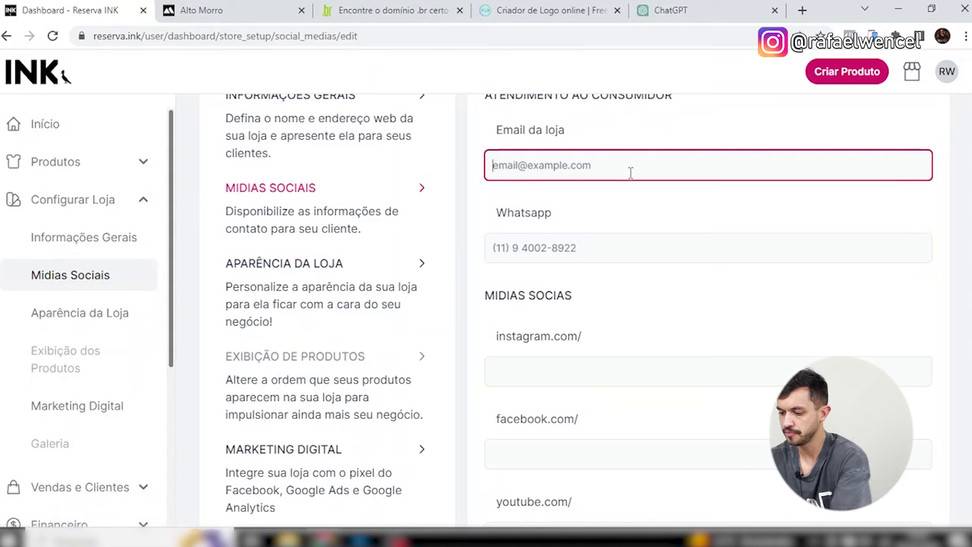
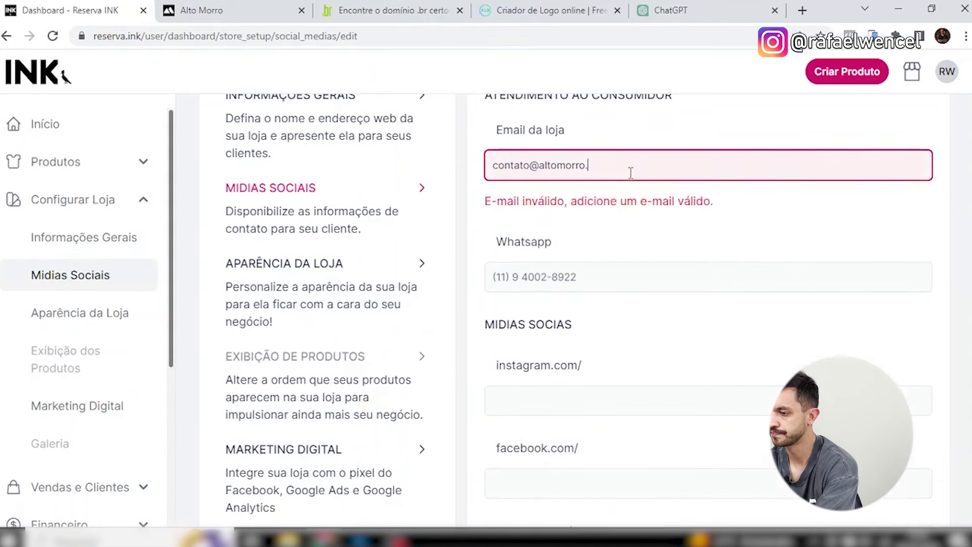
# Fill in the WhatsApp number and the Instagram, Facebook and TikTok handles.
pyautogui.click(628, 248)
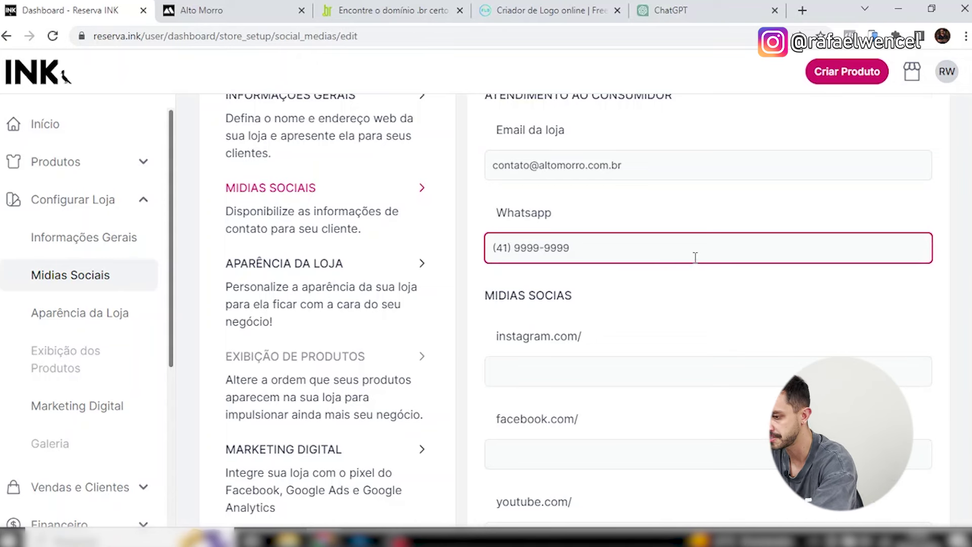
pyautogui.scroll(-1, 696, 258)
pyautogui.click(641, 288)
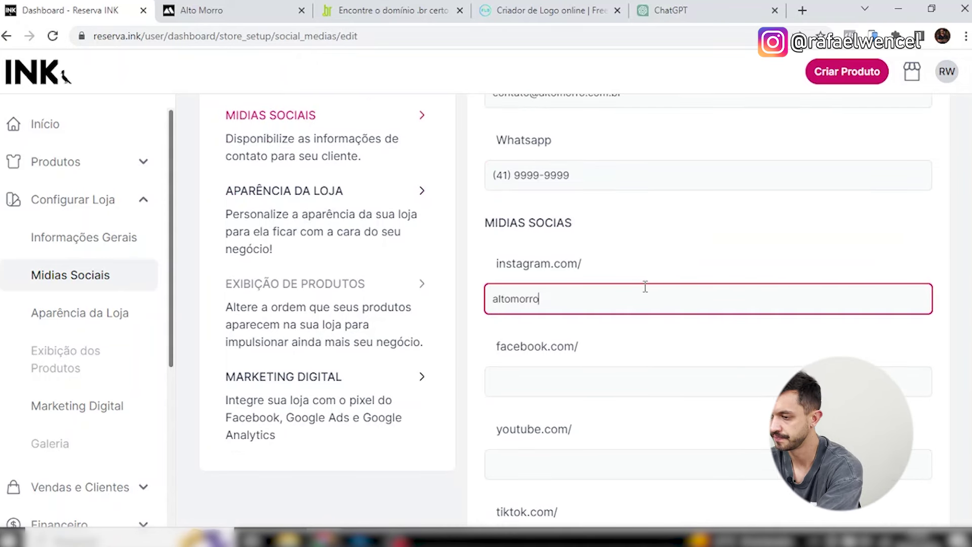
pyautogui.scroll(-1, 613, 371)
pyautogui.click(581, 313)
pyautogui.write('altomorro')
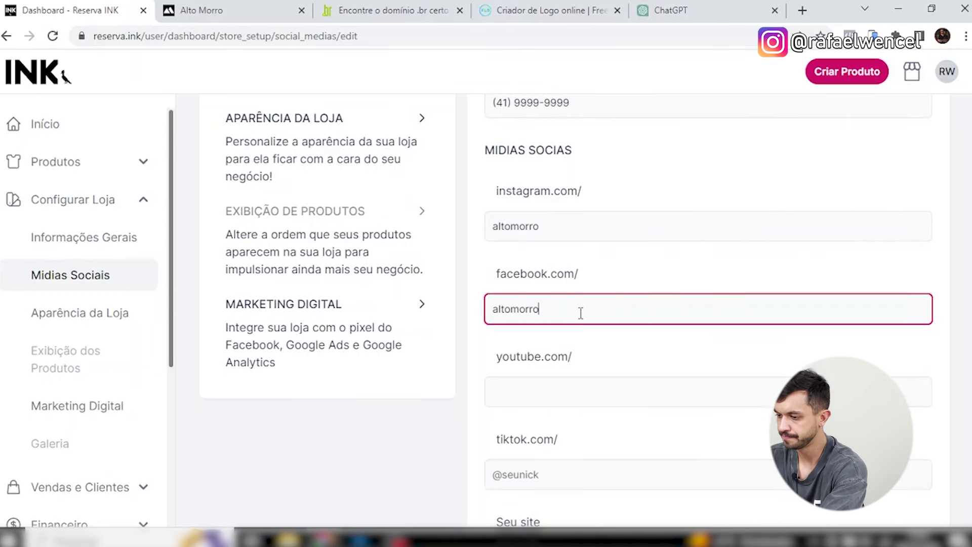
pyautogui.scroll(-2, 649, 289)
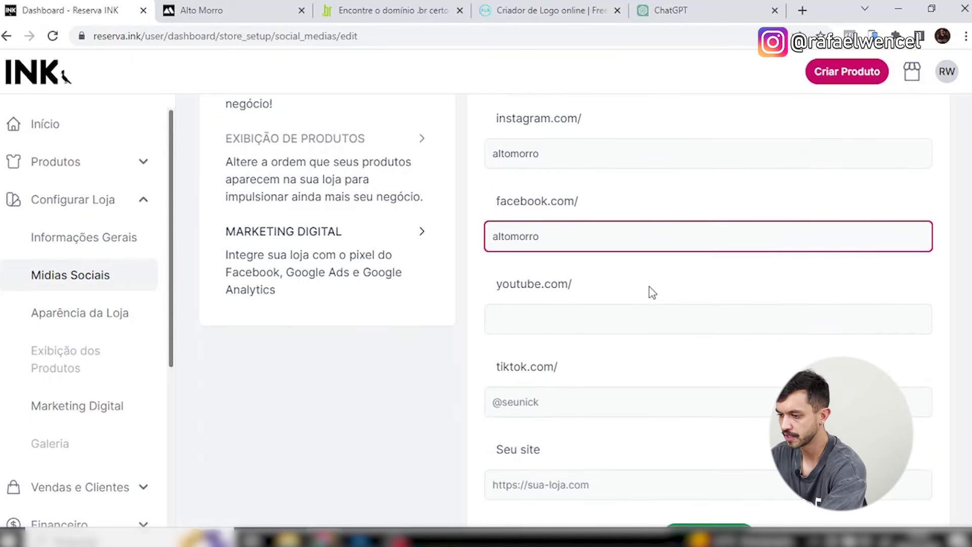
pyautogui.click(599, 322)
pyautogui.write('altomorro')
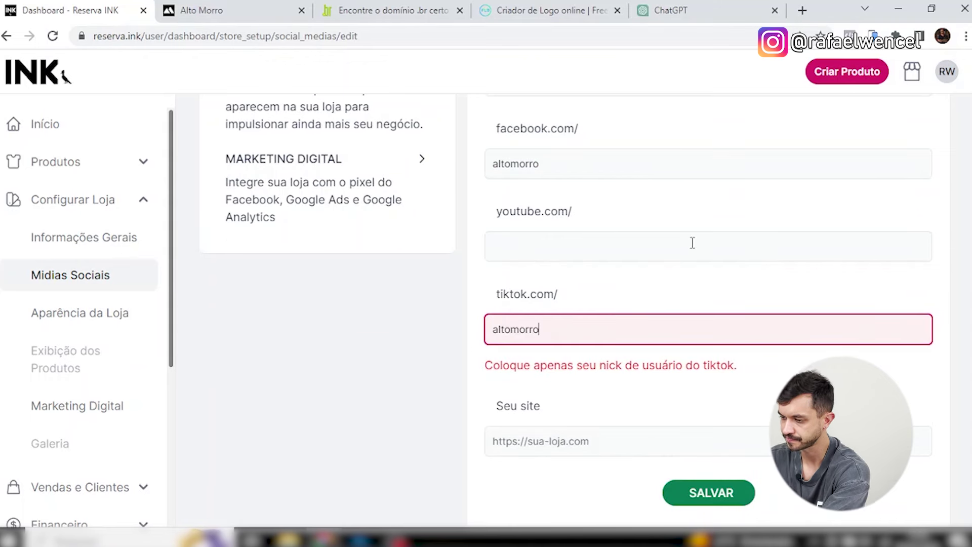
pyautogui.scroll(-1, 699, 268)
pyautogui.click(611, 411)
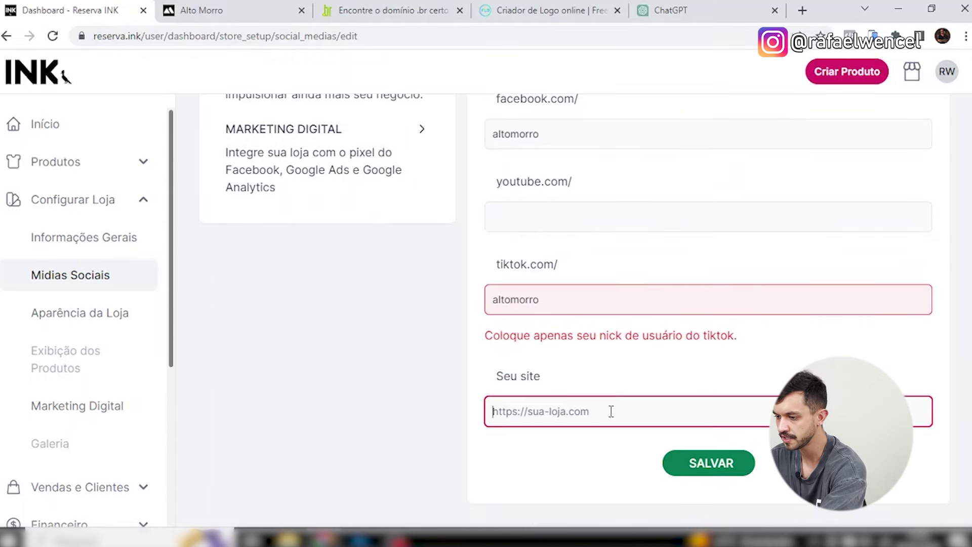
pyautogui.write('www.altomorro.com.br')
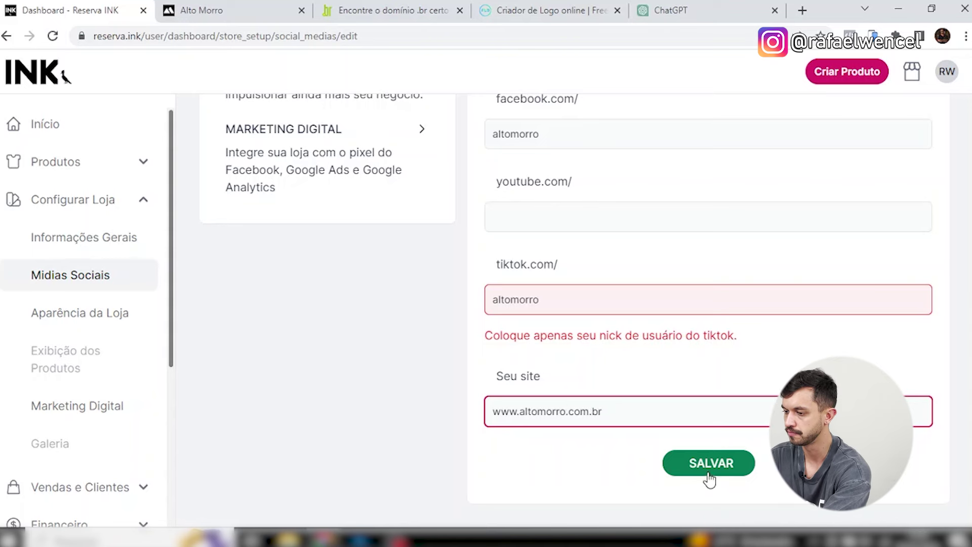
pyautogui.click(594, 311)
pyautogui.press('Home')
pyautogui.write('@')
pyautogui.click(723, 466)
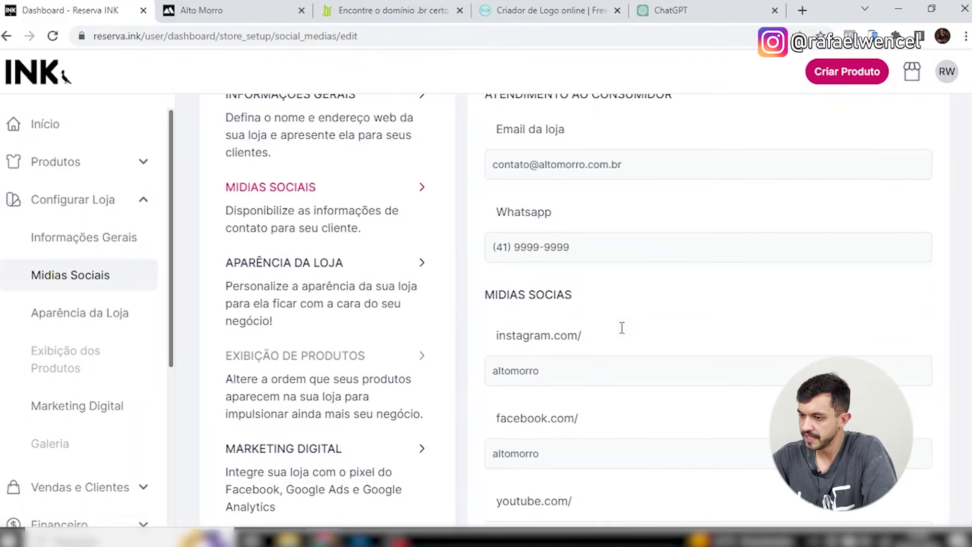
# In Aparência da Loja, upload Banner Reserva Ink 01 as the first carousel slide.
pyautogui.click(422, 264)
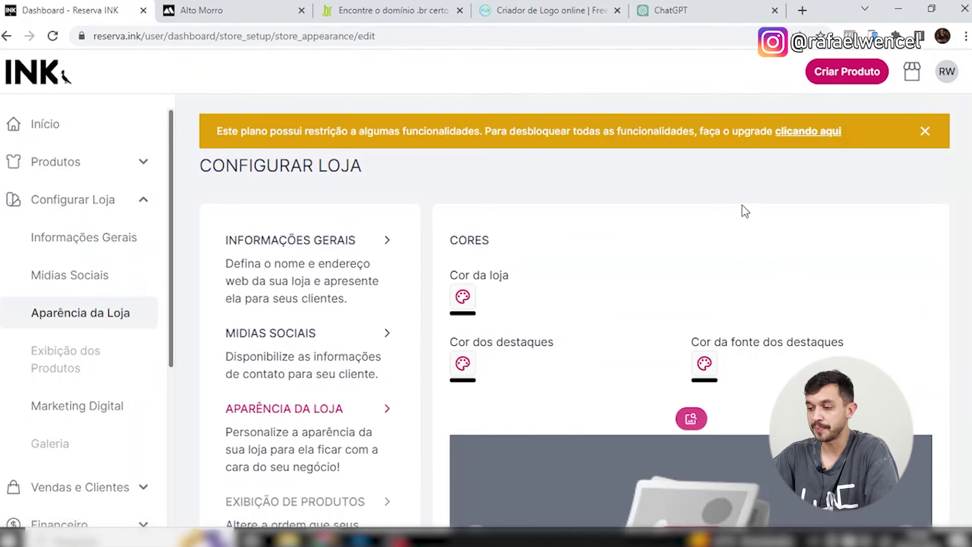
pyautogui.scroll(-3, 818, 226)
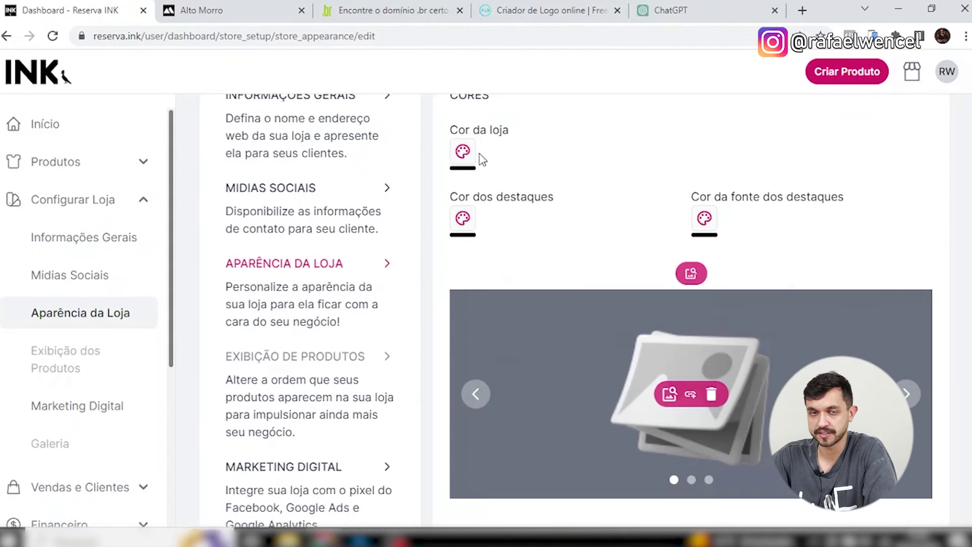
pyautogui.scroll(-2, 693, 369)
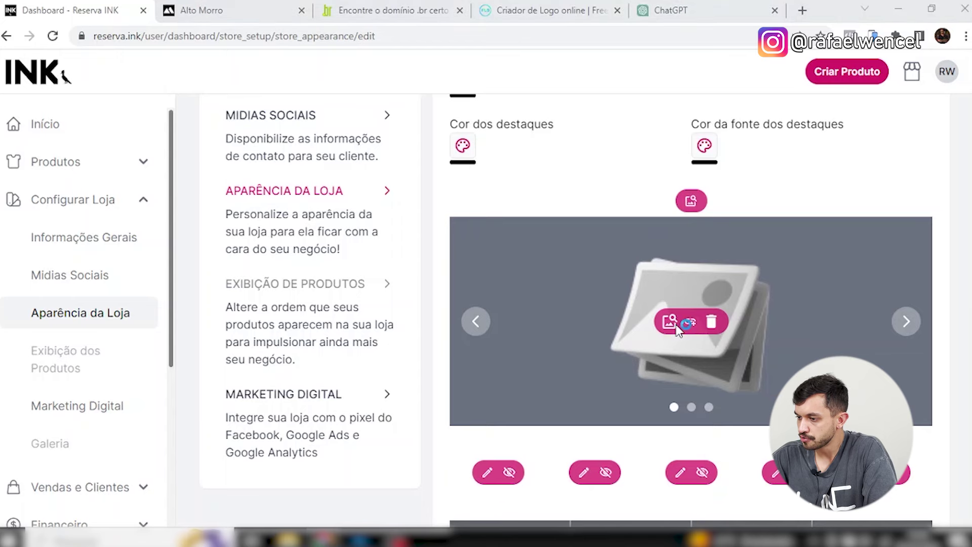
pyautogui.click(673, 323)
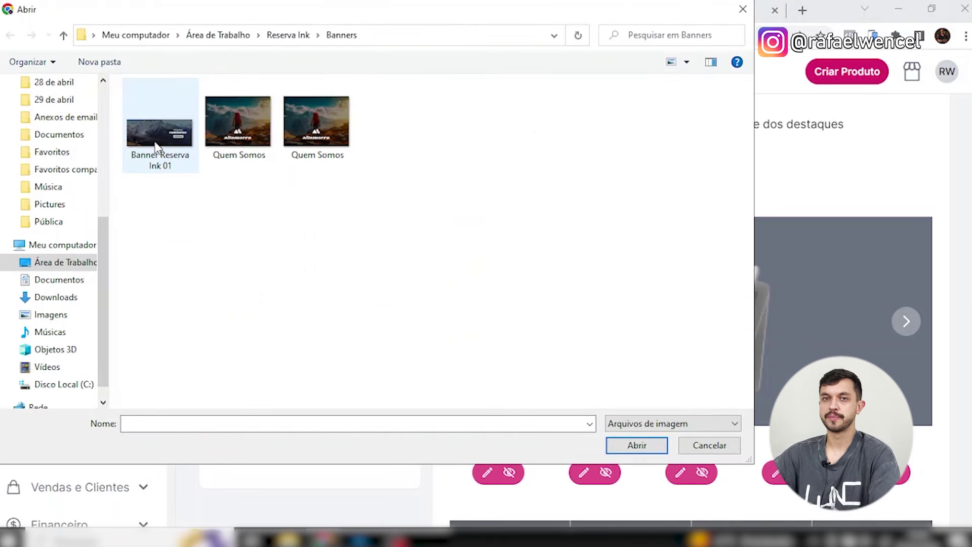
pyautogui.doubleClick(158, 144)
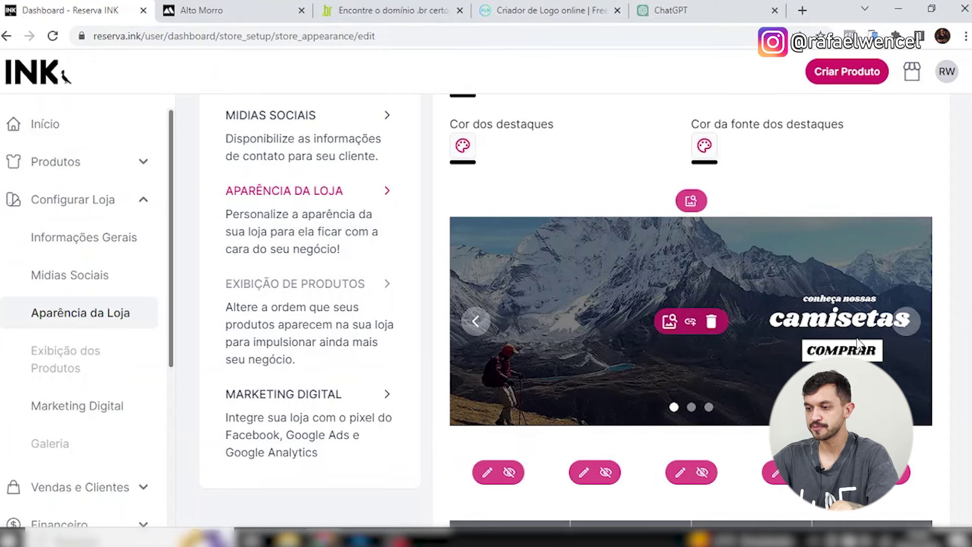
pyautogui.scroll(-2, 826, 353)
pyautogui.scroll(5, 745, 314)
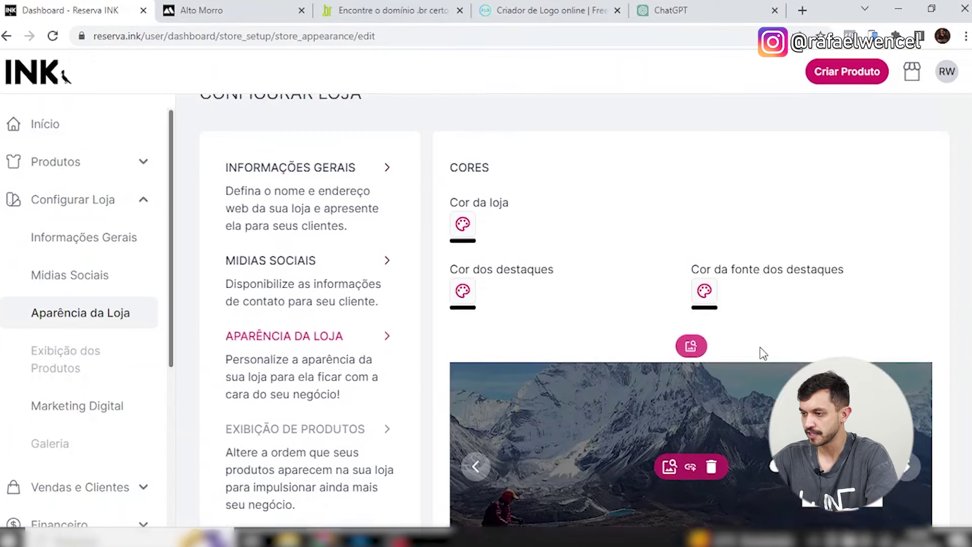
pyautogui.scroll(-10, 810, 349)
# Review the Dimensões notes: logo 130×80, banner 1440×578, mini banner 375×288.
pyautogui.doubleClick(475, 314)
pyautogui.moveTo(505, 315); pyautogui.dragTo(567, 315)
pyautogui.moveTo(750, 314); pyautogui.dragTo(794, 315)
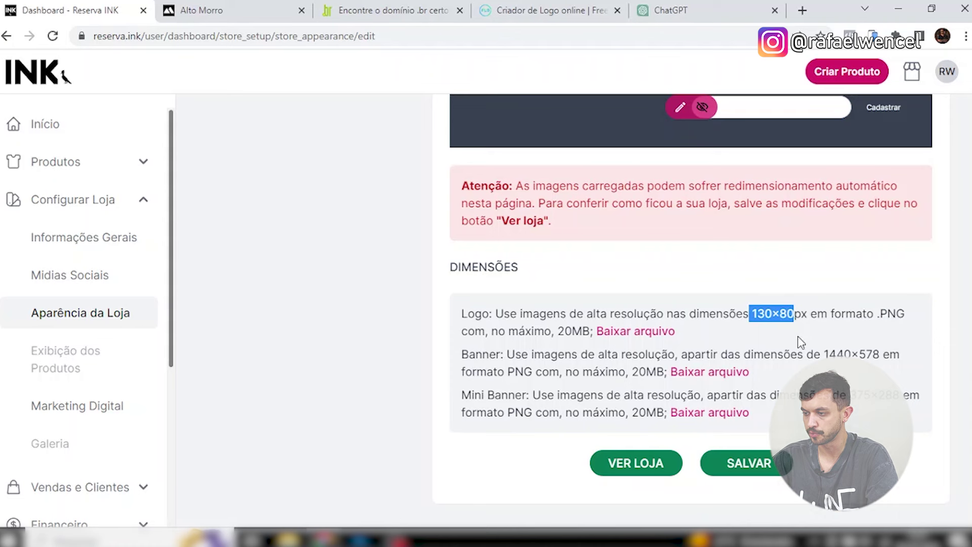
pyautogui.moveTo(469, 354); pyautogui.dragTo(502, 358)
pyautogui.moveTo(830, 355); pyautogui.dragTo(875, 359)
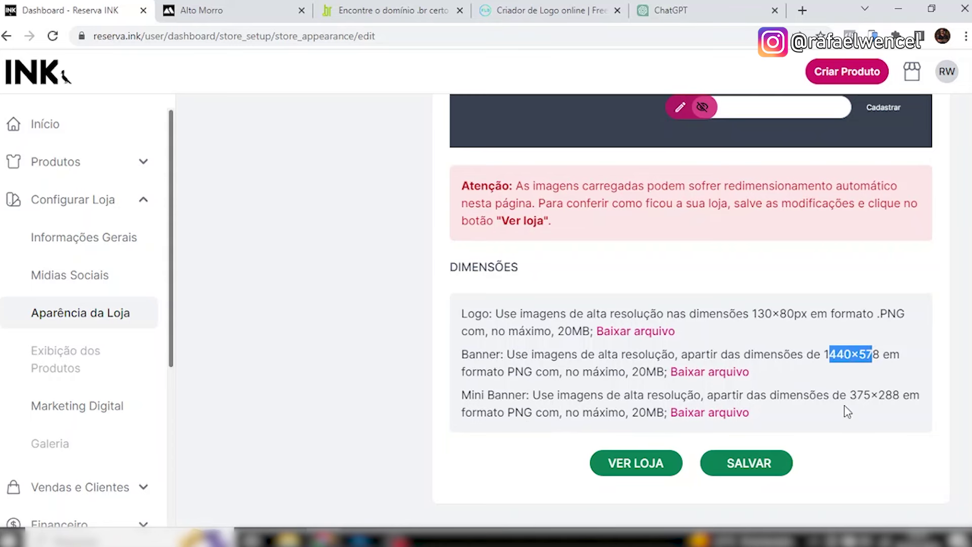
pyautogui.moveTo(847, 396); pyautogui.dragTo(899, 397)
# Upload the Logo image from Reserva Ink > Logo as the store header logo.
pyautogui.scroll(3, 879, 401)
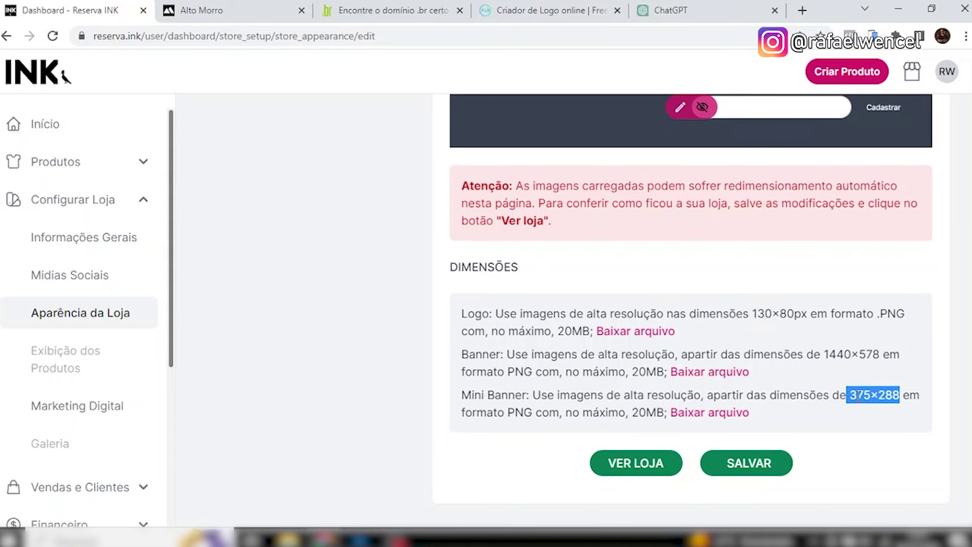
pyautogui.scroll(3, 879, 400)
pyautogui.scroll(10, 773, 354)
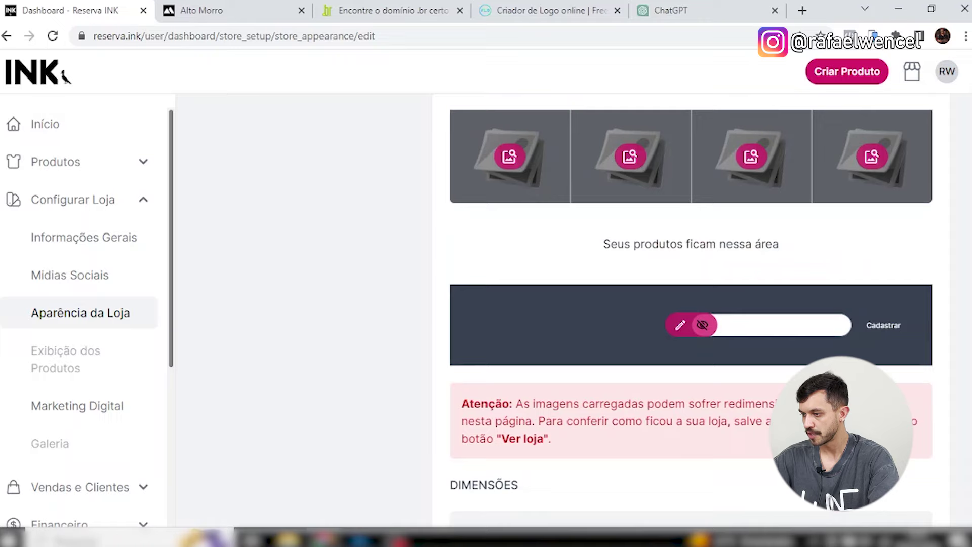
pyautogui.scroll(-5, 745, 314)
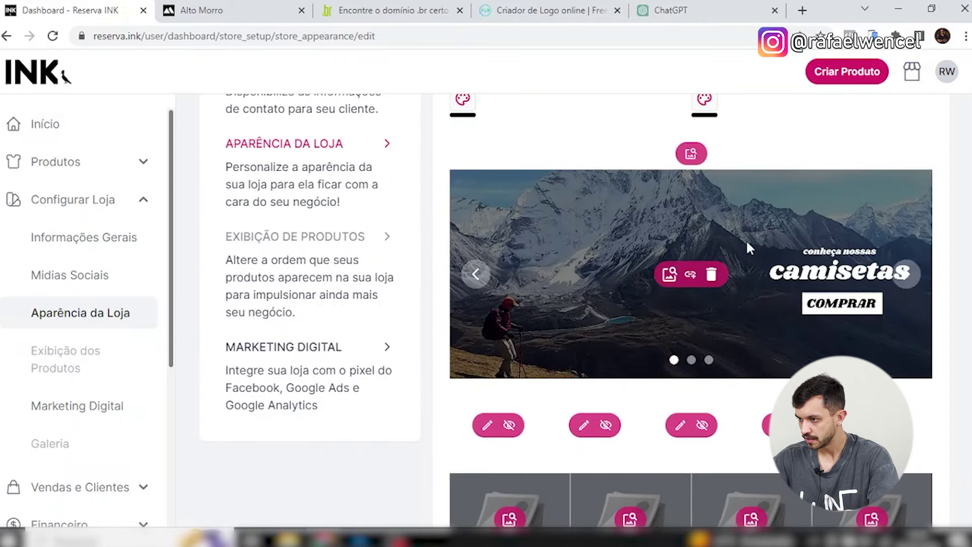
pyautogui.scroll(1, 694, 233)
pyautogui.click(692, 228)
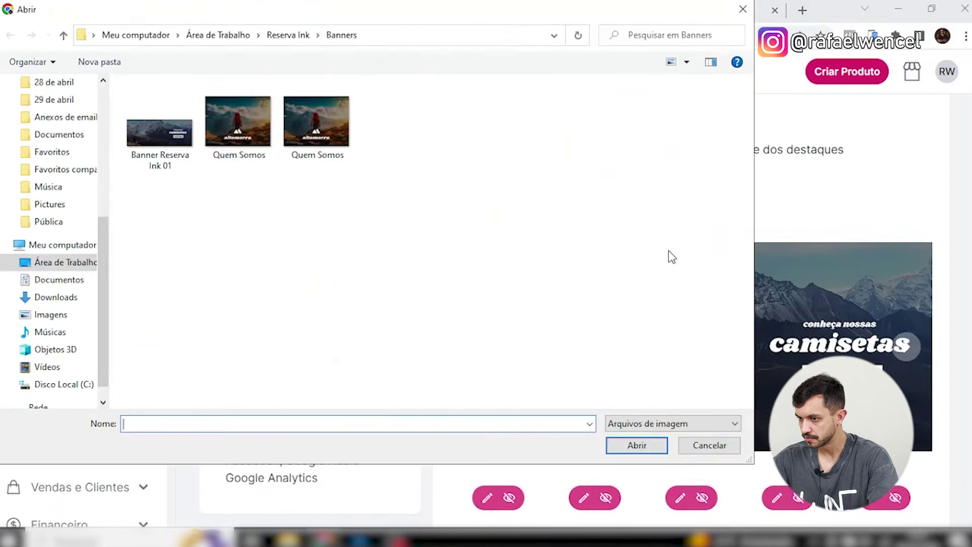
pyautogui.click(289, 35)
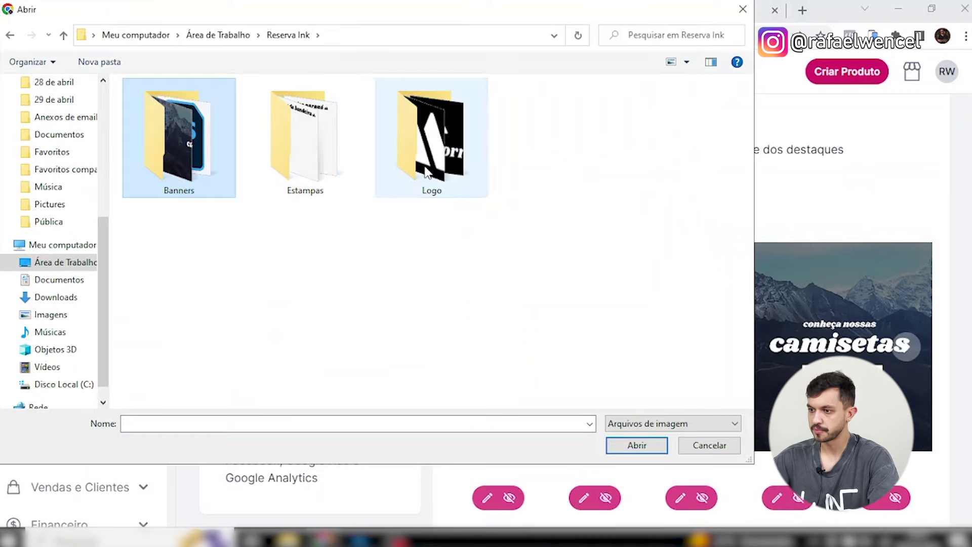
pyautogui.doubleClick(431, 147)
pyautogui.doubleClick(403, 139)
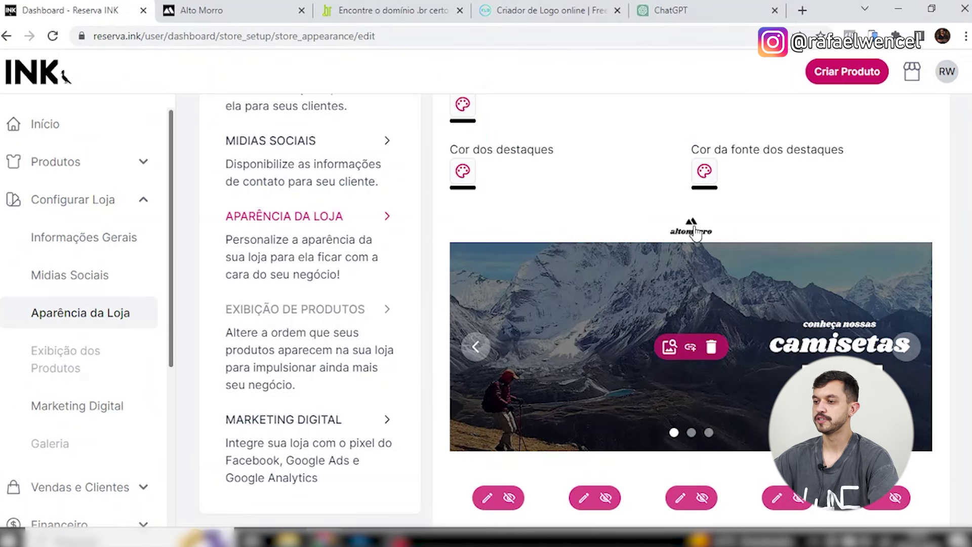
pyautogui.scroll(-1, 799, 260)
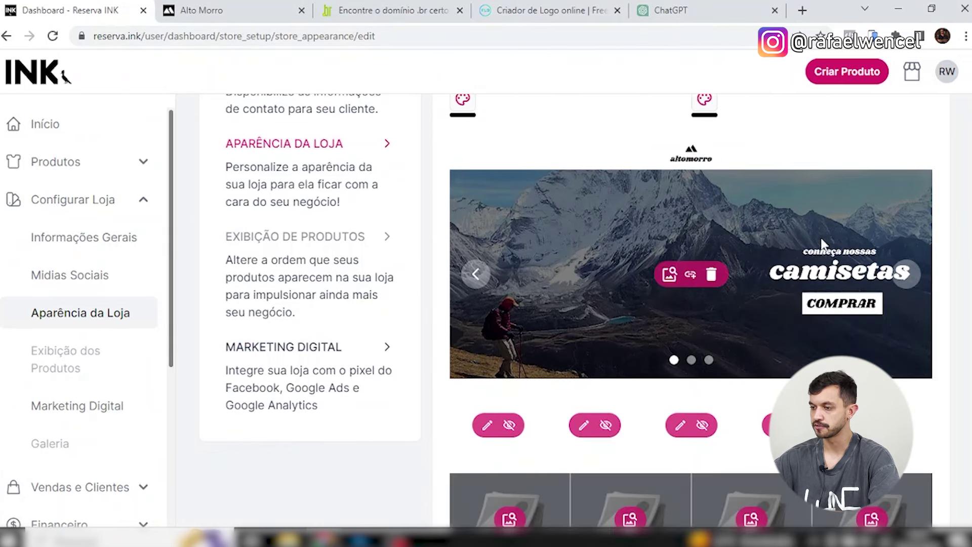
pyautogui.scroll(-2, 818, 258)
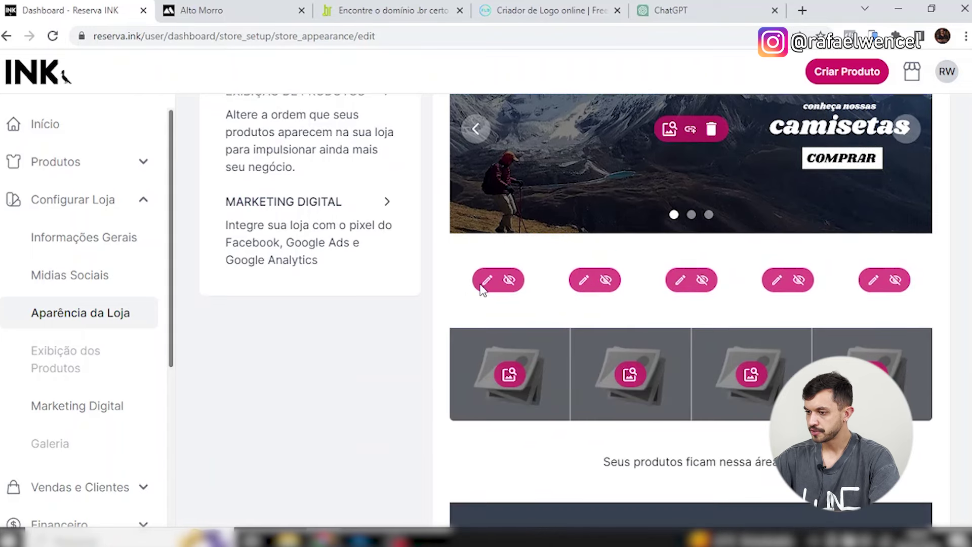
# Give the first feature block the description 'Camisetas 100% algodão'.
pyautogui.click(486, 282)
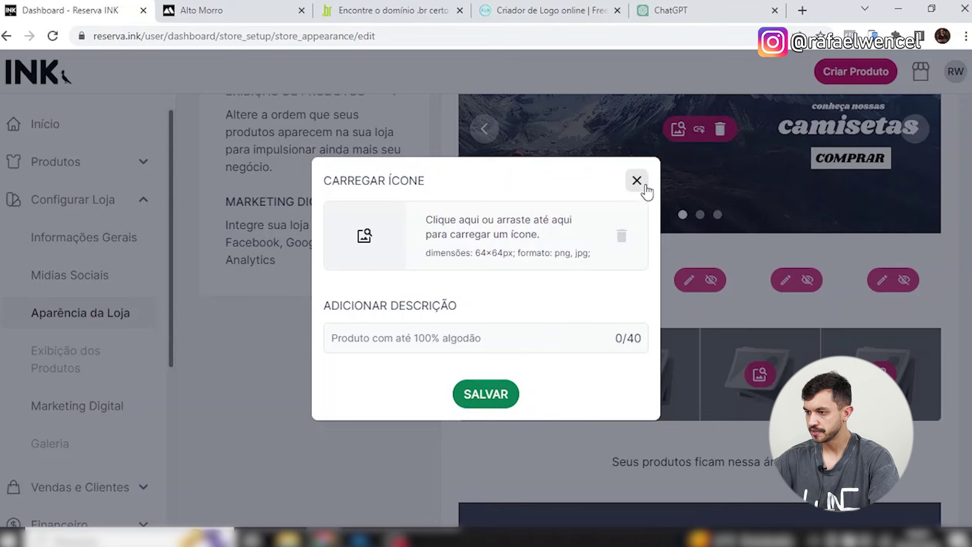
pyautogui.click(505, 345)
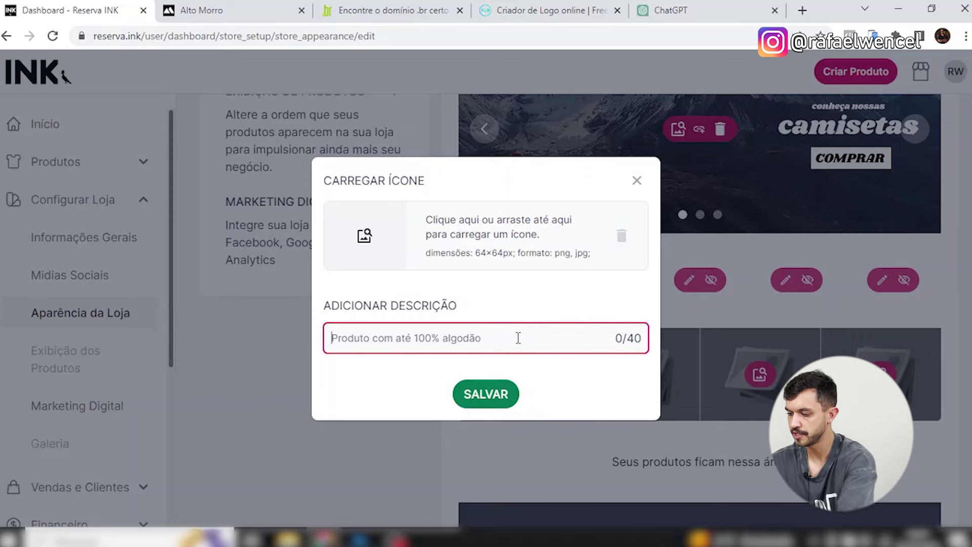
pyautogui.write('100%')
pyautogui.hotkey('ctrl', 'a')
pyautogui.write('C')
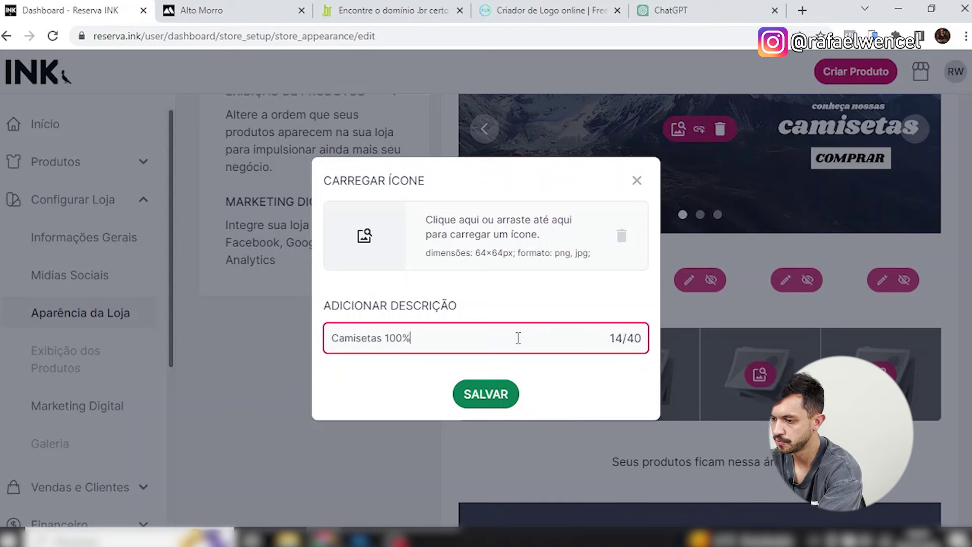
pyautogui.click(514, 395)
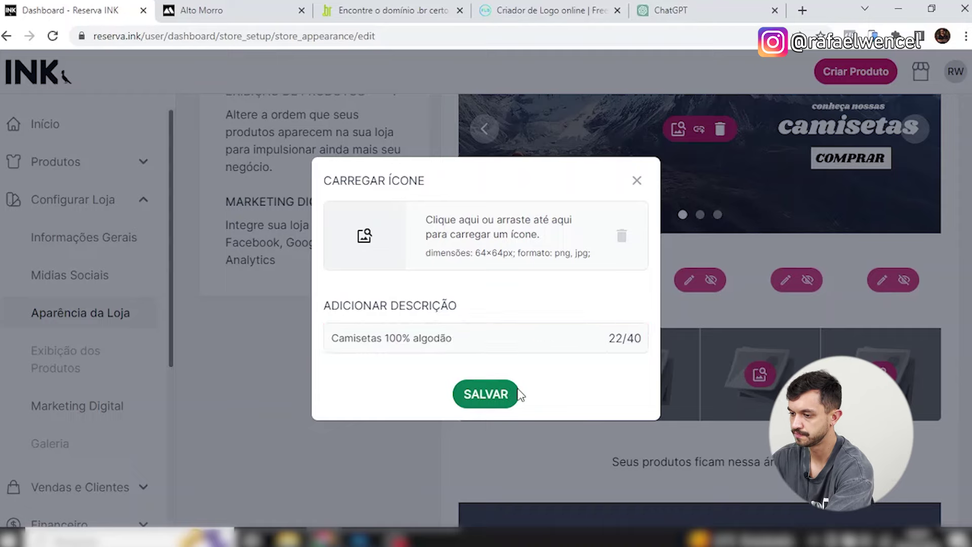
# Set the second and third blocks to 'Troca gratuita' and 'Pagamento em até 3x sem juros'.
pyautogui.click(584, 284)
pyautogui.click(528, 343)
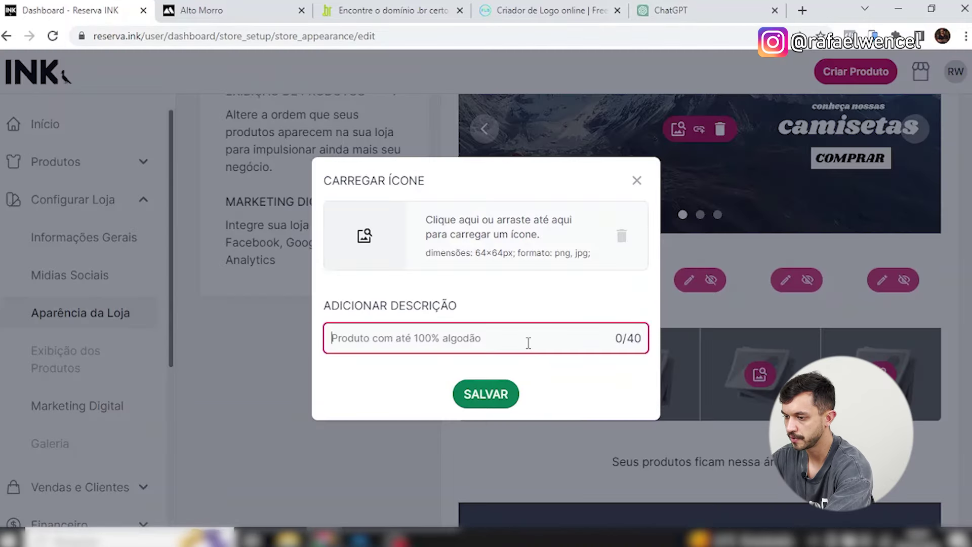
pyautogui.write('Troca gratuita')
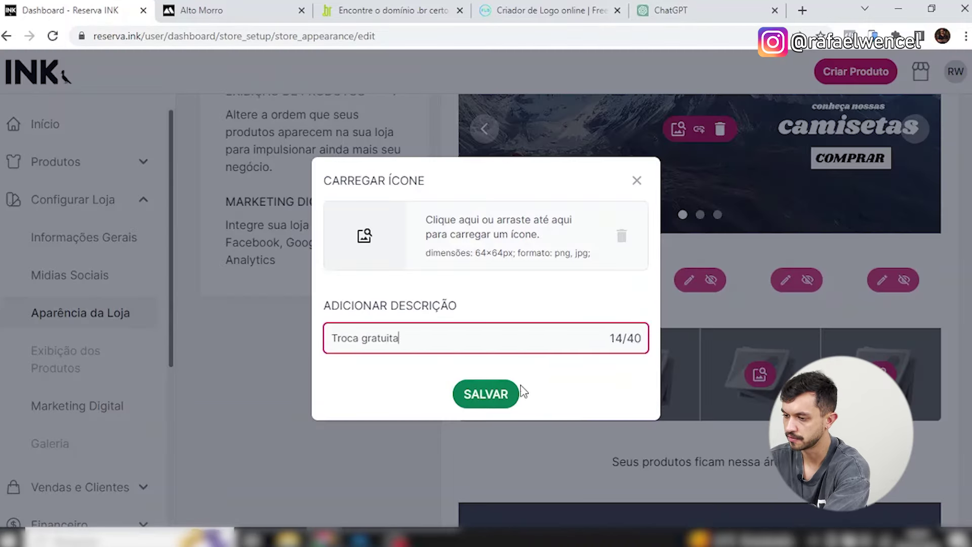
pyautogui.click(519, 393)
pyautogui.click(684, 283)
pyautogui.click(530, 314)
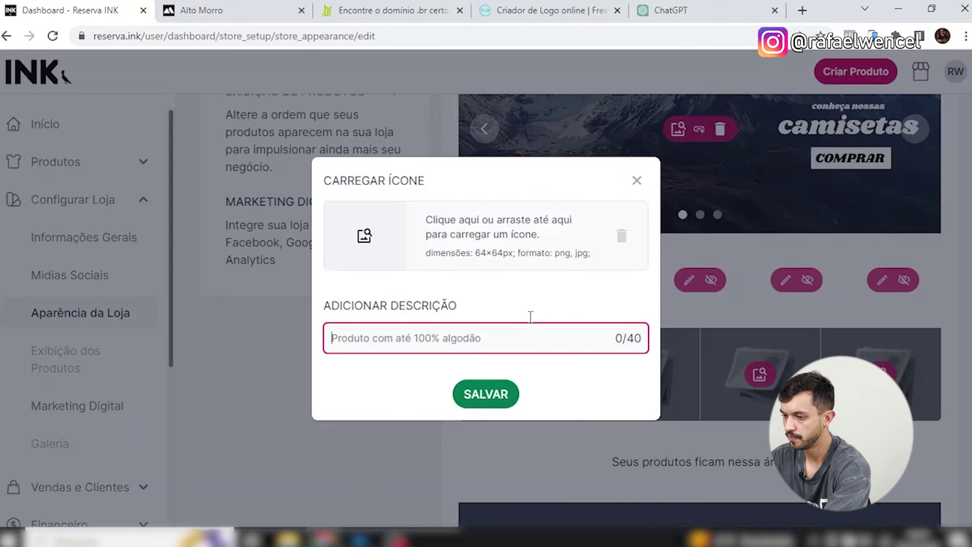
pyautogui.write('Pagamento em até 3x sem juros')
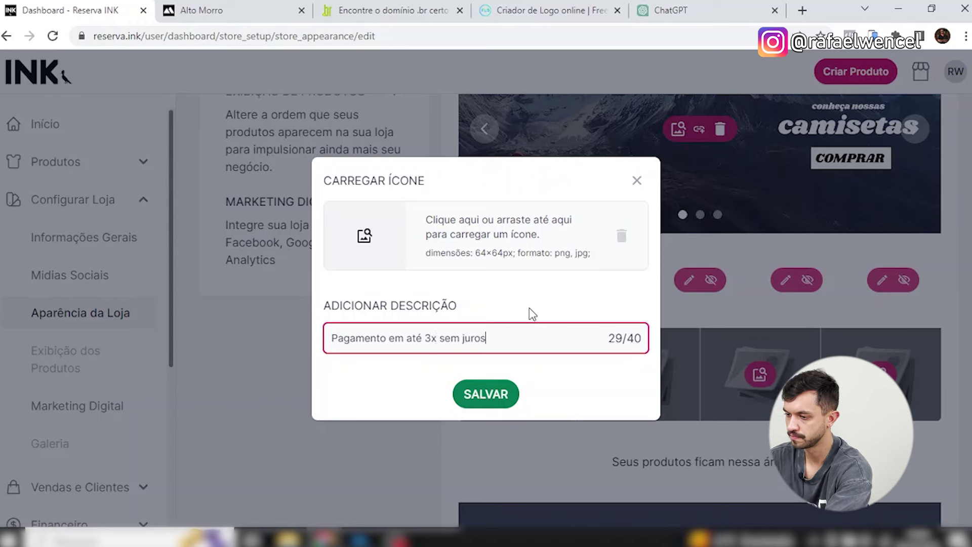
pyautogui.press('Return')
pyautogui.write('Frete grátis acima de R$')
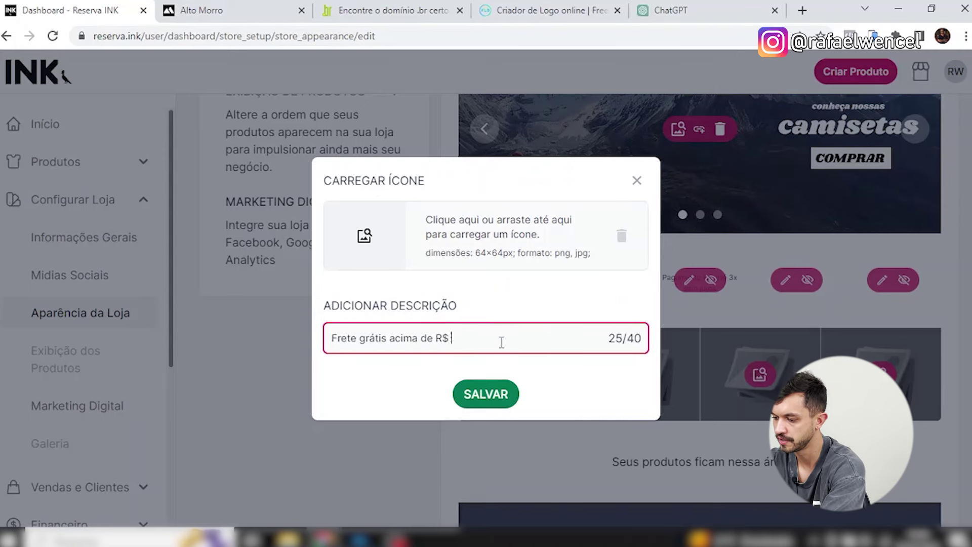
# Save the free-shipping text and appearance changes, then preview the live Alto Morro store.
pyautogui.press('Return')
pyautogui.scroll(-10, 709, 430)
pyautogui.click(766, 468)
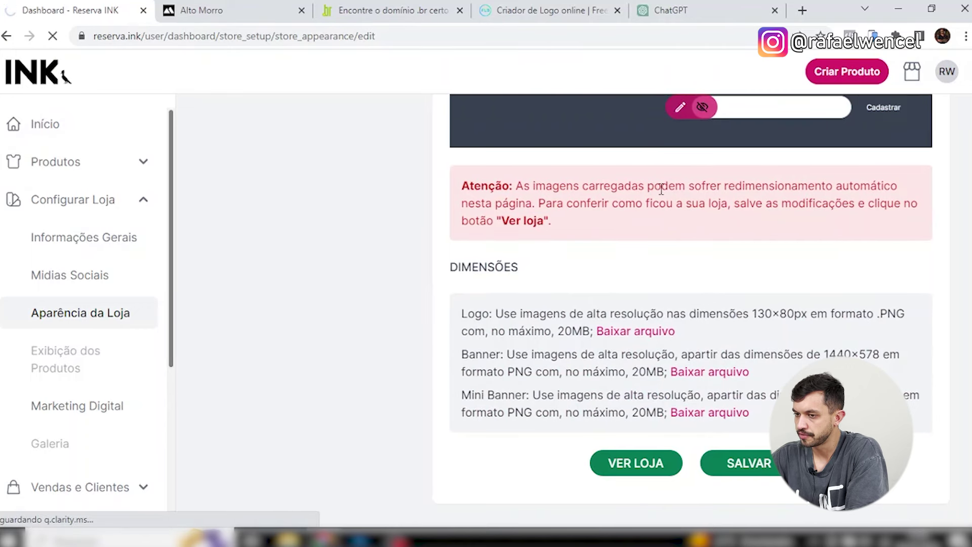
pyautogui.click(218, 9)
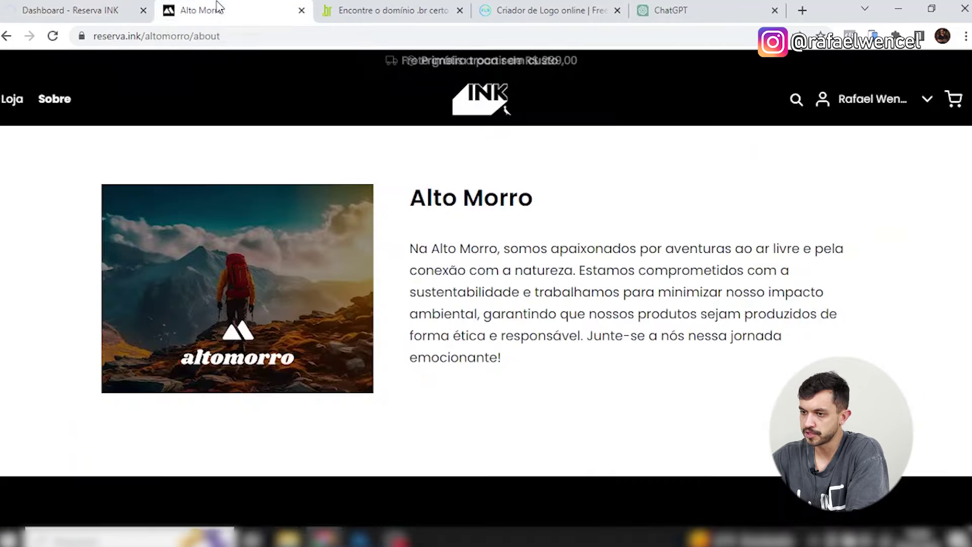
pyautogui.click(472, 110)
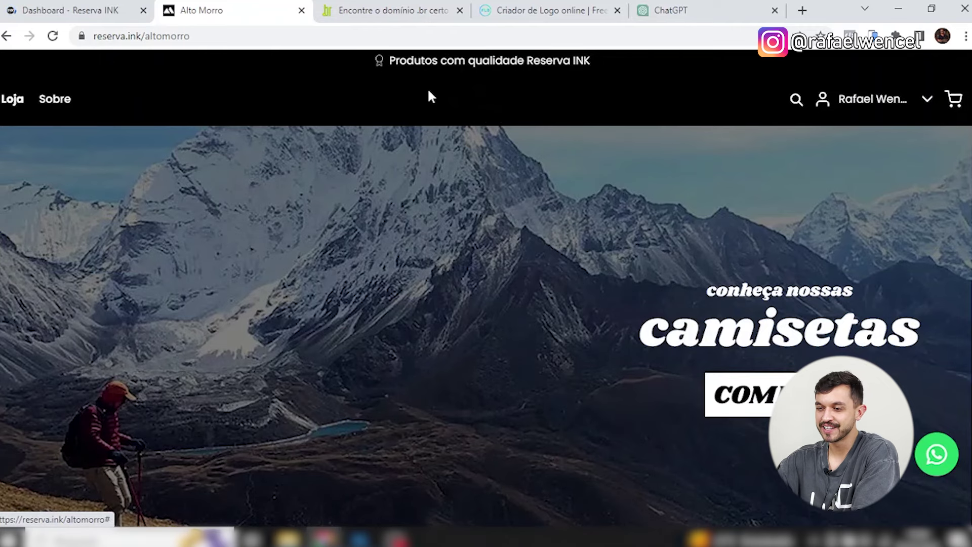
pyautogui.hotkey('ctrl', 'shift', 'Tab')
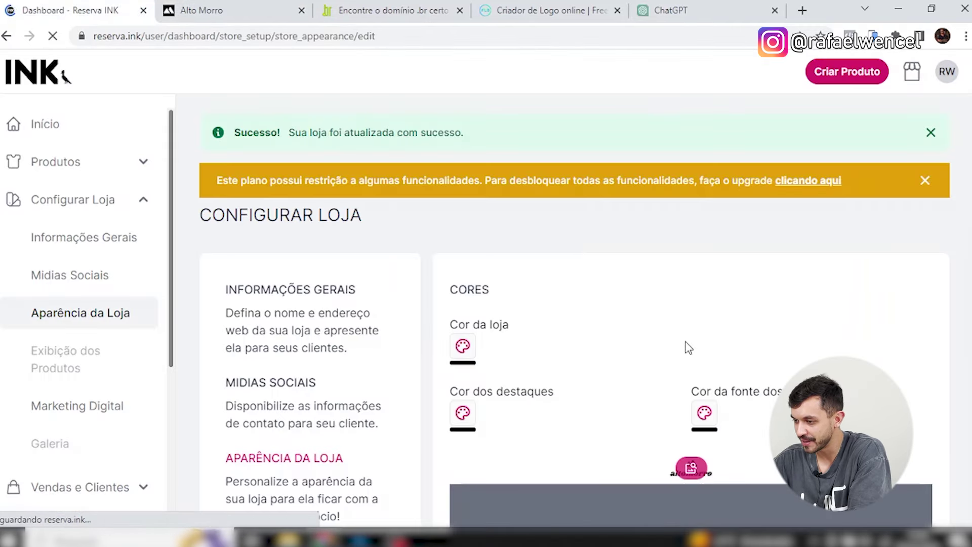
# Try the black altomorro logo as store logo, save, and reload the storefront to check.
pyautogui.scroll(-1, 689, 350)
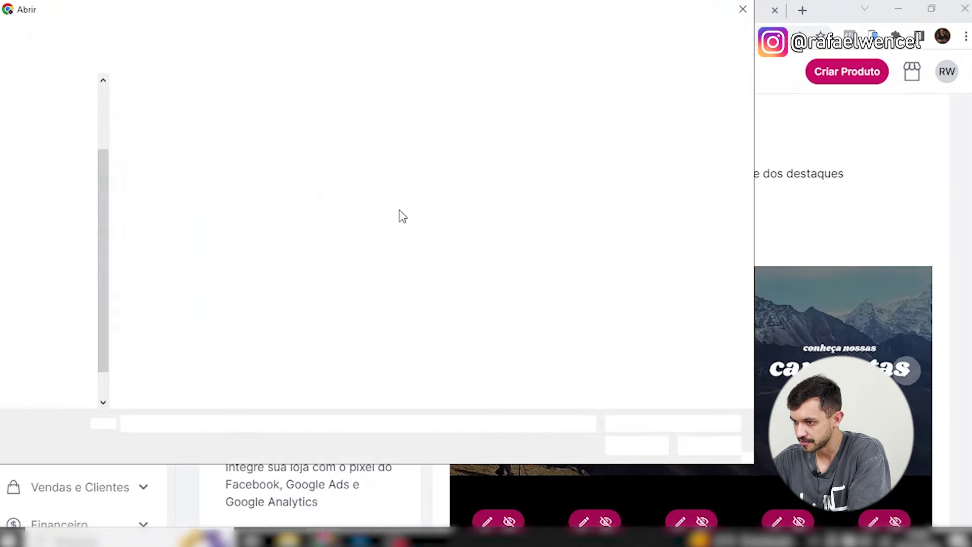
pyautogui.doubleClick(319, 125)
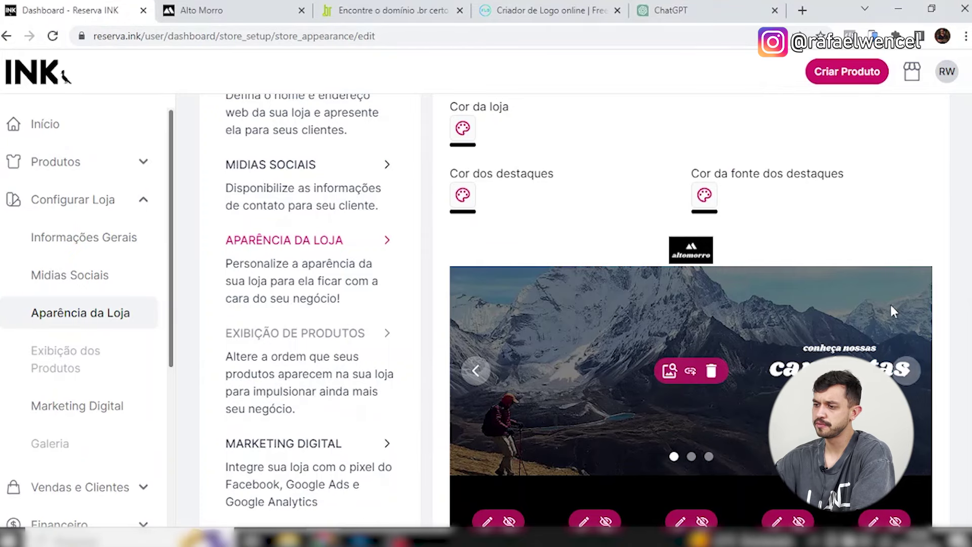
pyautogui.scroll(-10, 770, 380)
pyautogui.click(762, 465)
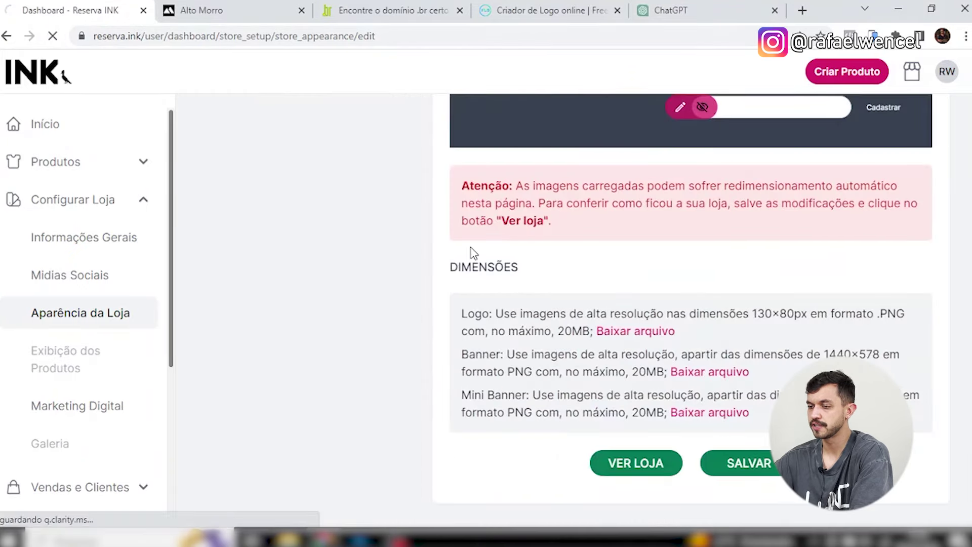
pyautogui.click(202, 10)
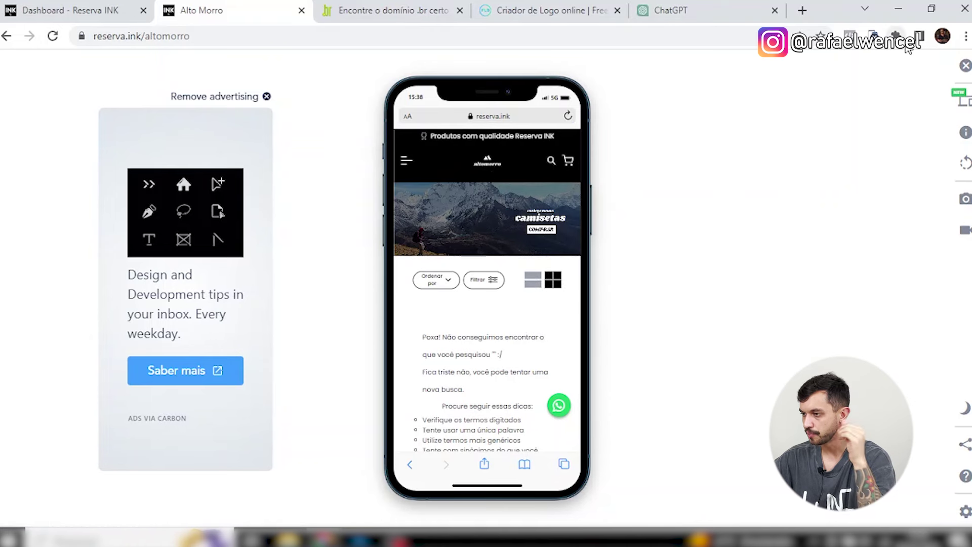
pyautogui.press('F5')
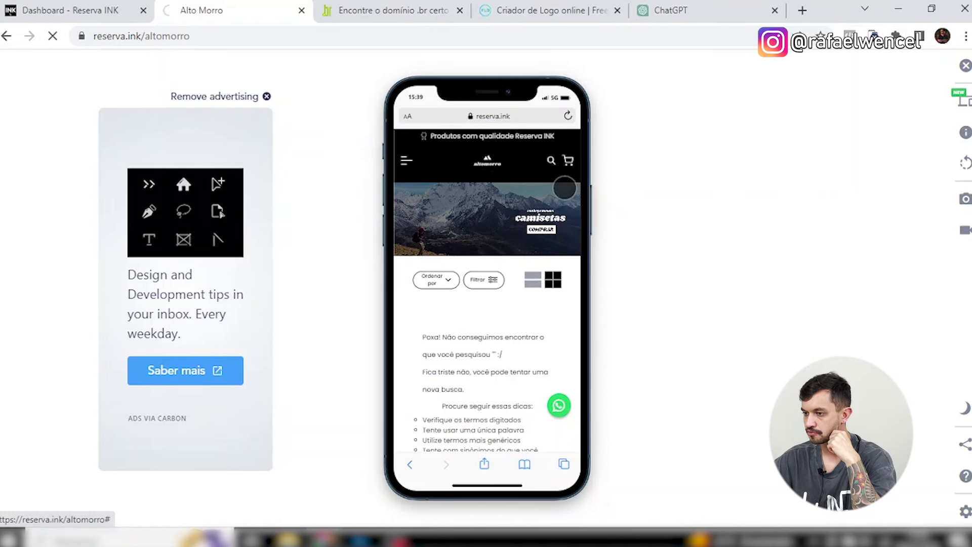
pyautogui.hotkey('ctrl', 'shift', 'Tab')
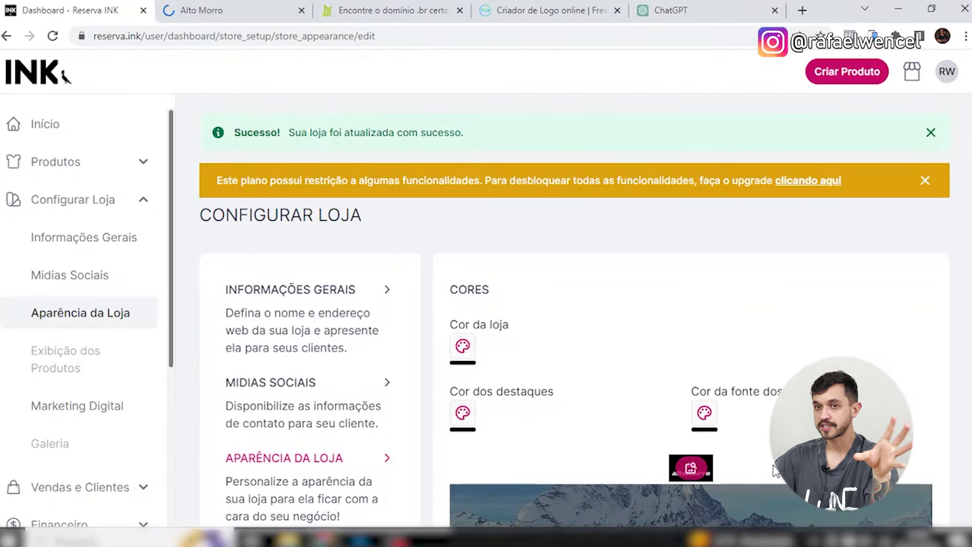
# Upload Logo ReservaInk 01 as the store logo and save the appearance.
pyautogui.click(687, 473)
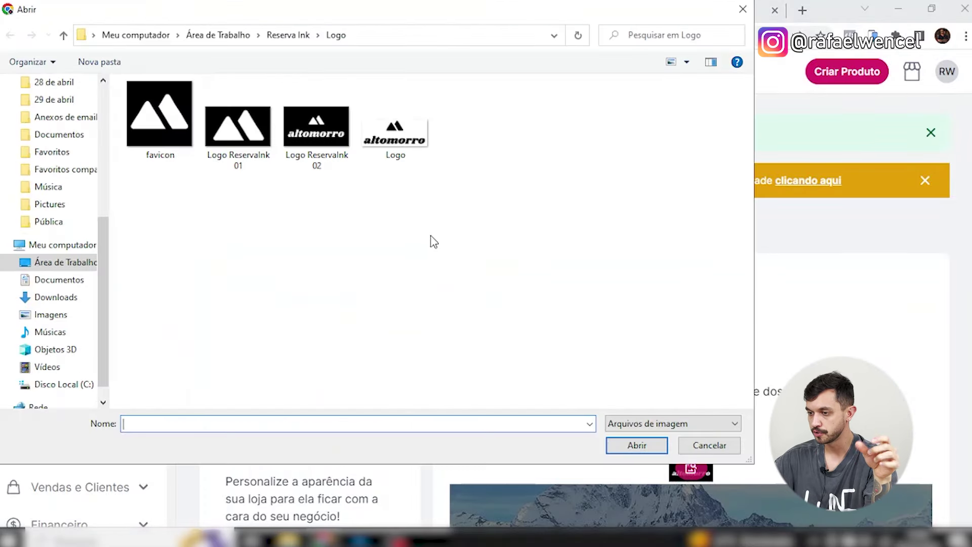
pyautogui.click(247, 137)
pyautogui.doubleClick(246, 137)
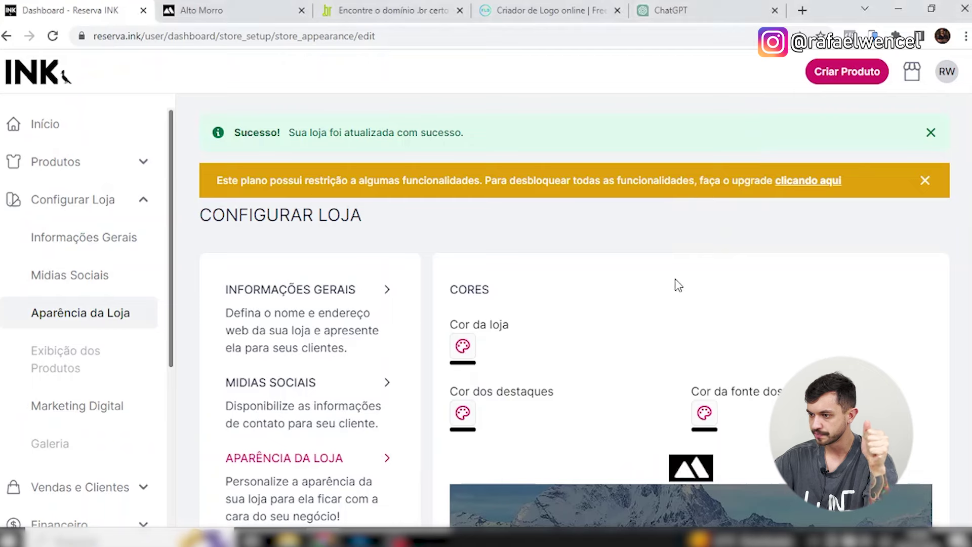
pyautogui.scroll(-5, 718, 257)
pyautogui.scroll(3, 851, 114)
pyautogui.scroll(-10, 906, 304)
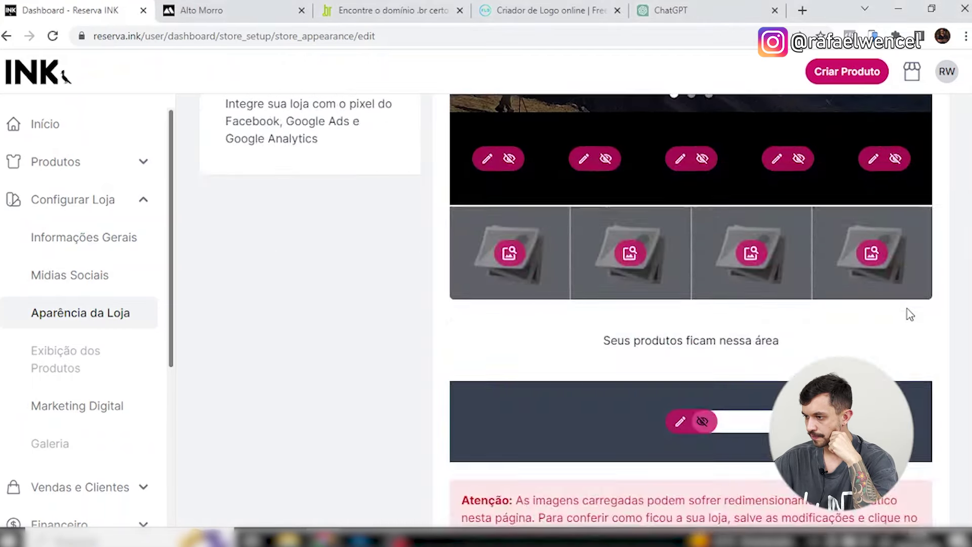
pyautogui.click(747, 463)
# Reload the Alto Morro storefront, accept cookies, and preview it on a simulated phone.
pyautogui.click(242, 7)
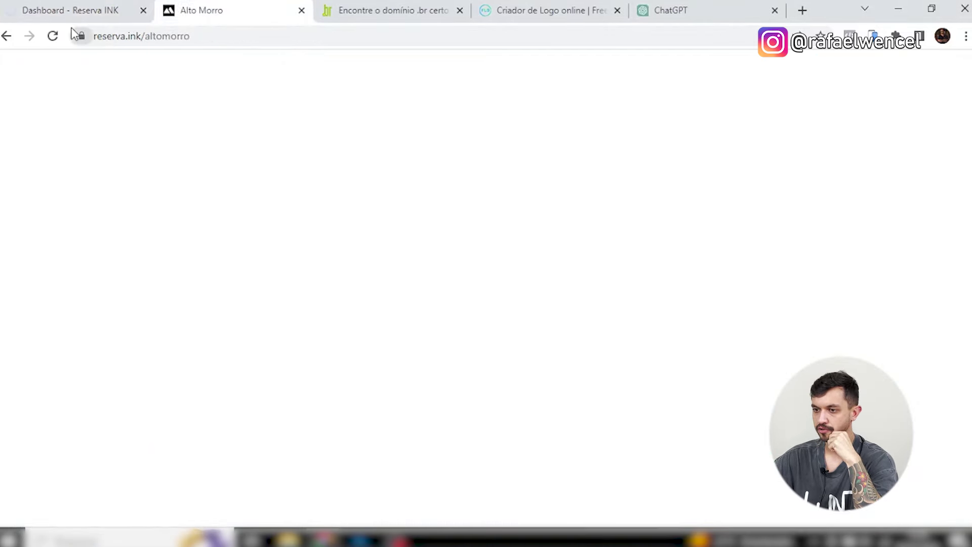
pyautogui.click(53, 37)
pyautogui.click(53, 36)
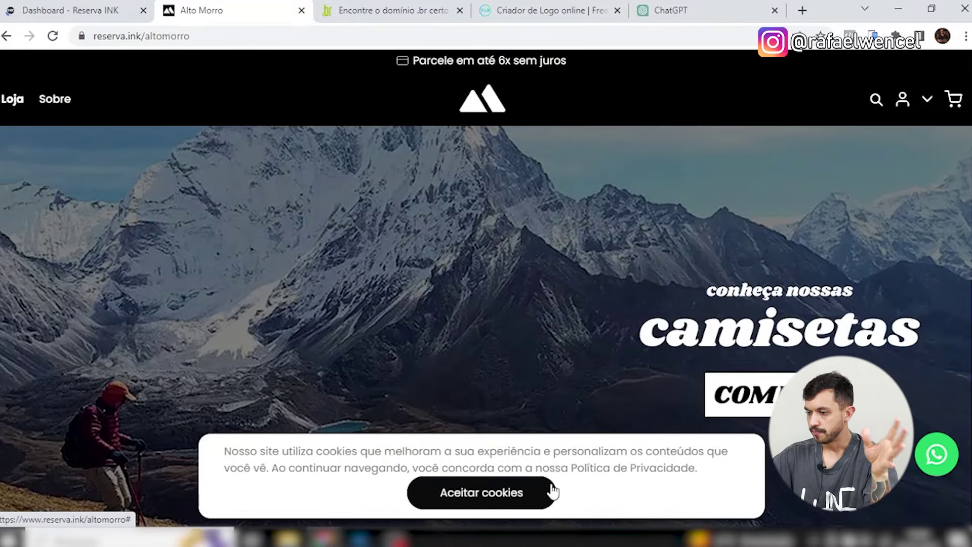
pyautogui.click(549, 488)
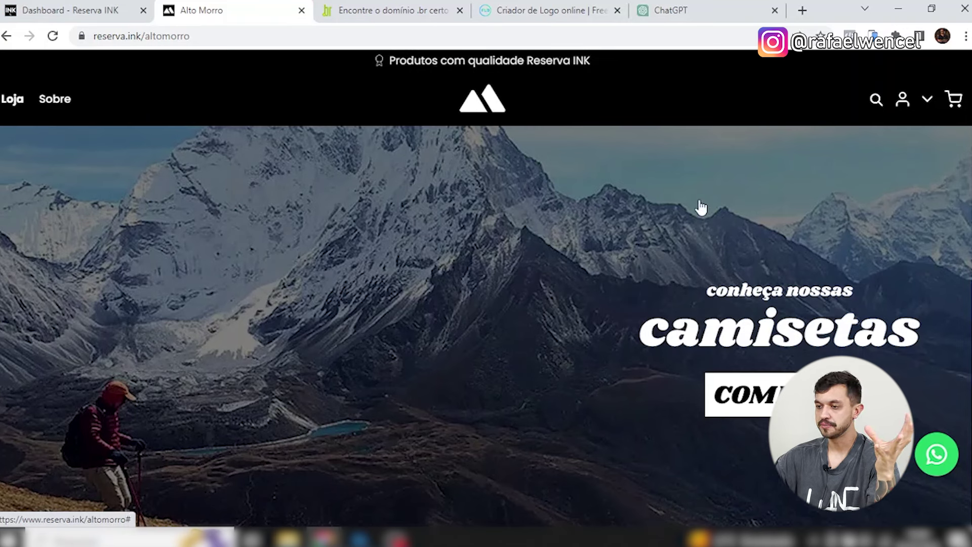
pyautogui.click(873, 36)
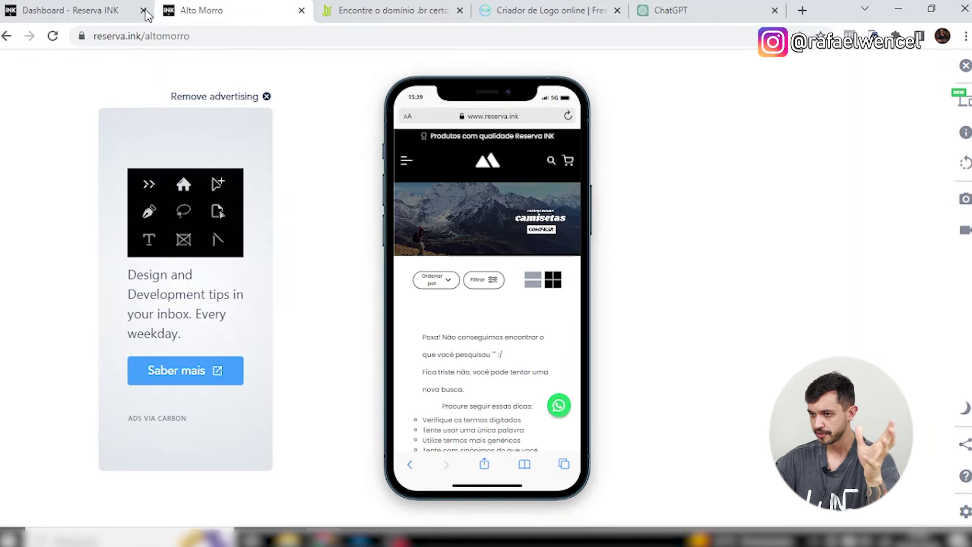
pyautogui.press('F5')
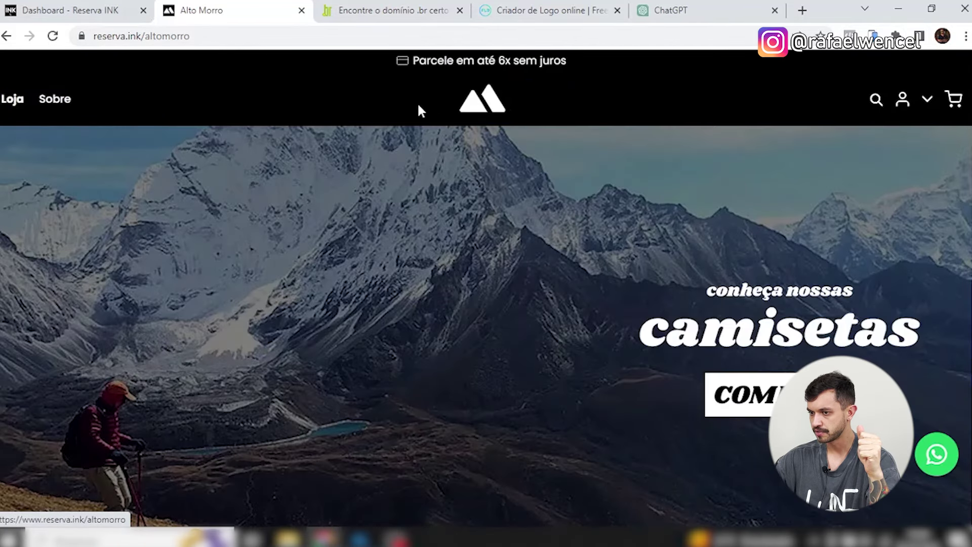
# Compare the refreshed storefront header with the store dashboard settings.
pyautogui.scroll(-10, 733, 211)
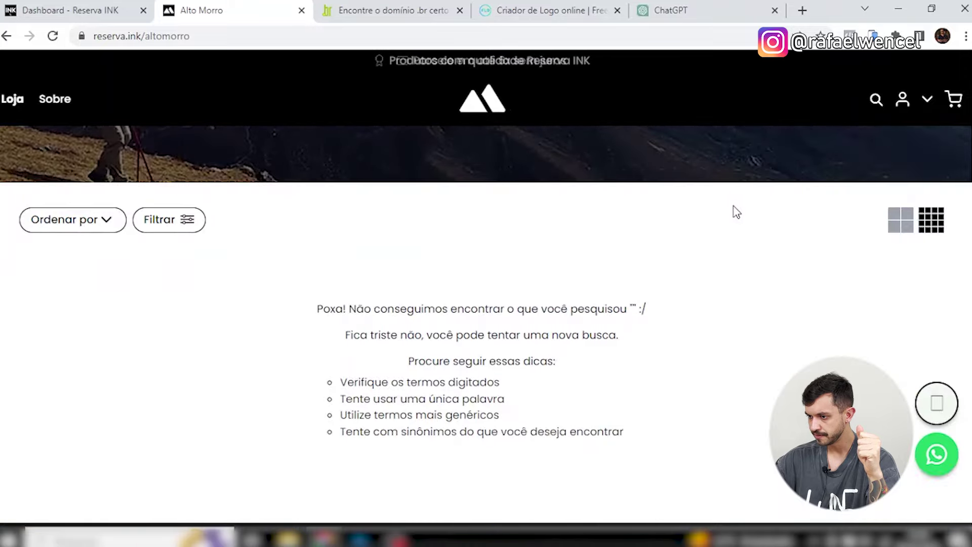
pyautogui.scroll(10, 601, 391)
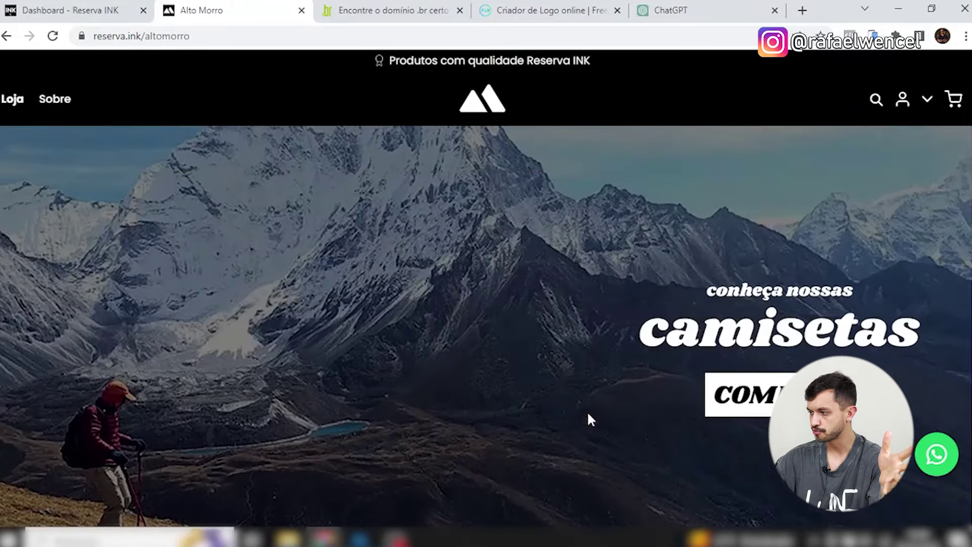
pyautogui.hotkey('ctrl', 'shift', 'Tab')
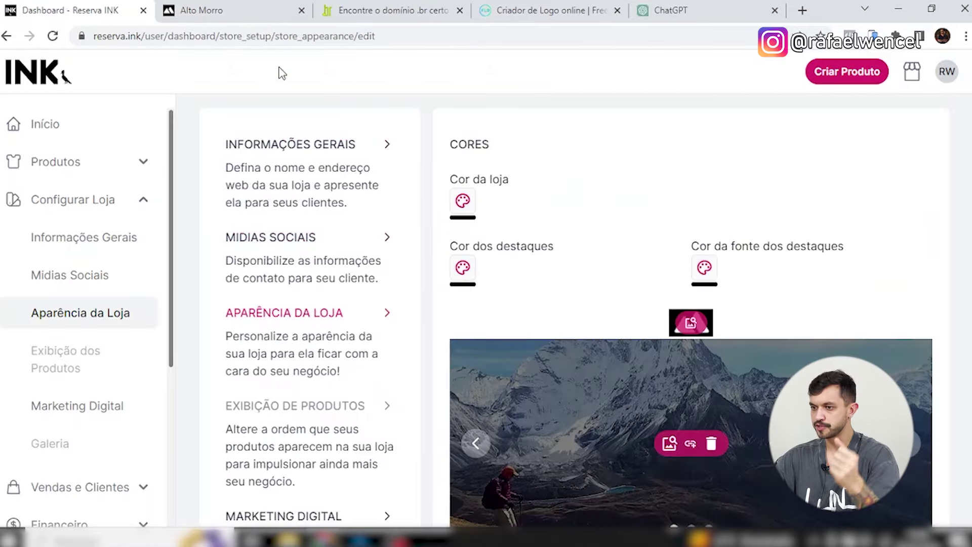
pyautogui.hotkey('ctrl', 'Tab')
pyautogui.scroll(-10, 486, 251)
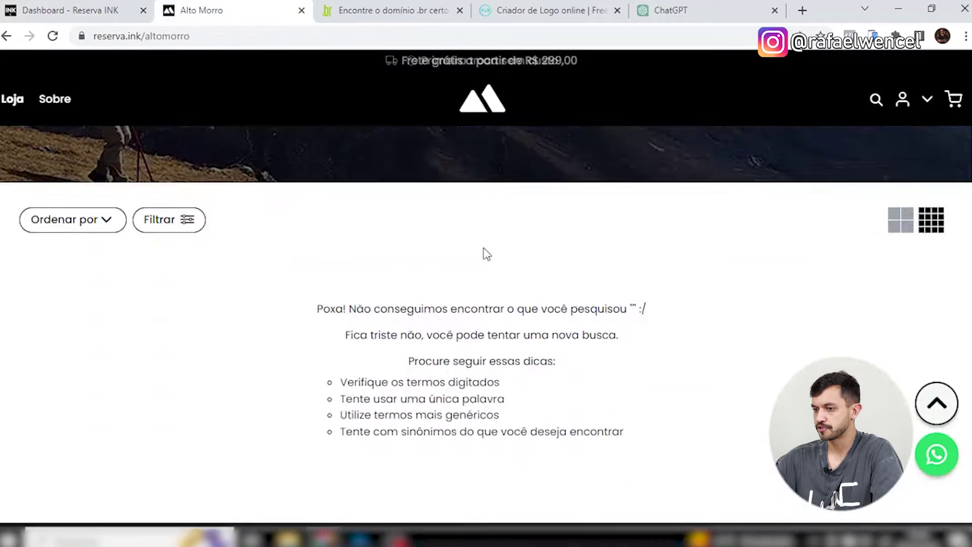
pyautogui.scroll(-2, 588, 400)
pyautogui.scroll(10, 597, 393)
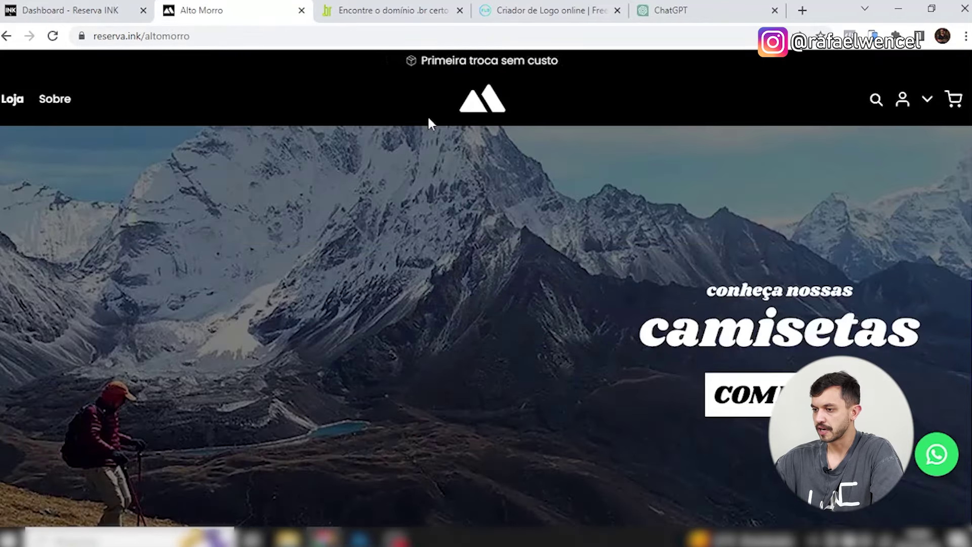
pyautogui.click(116, 6)
pyautogui.scroll(-3, 632, 265)
pyautogui.scroll(4, 719, 302)
pyautogui.scroll(3, 726, 281)
pyautogui.scroll(-8, 690, 262)
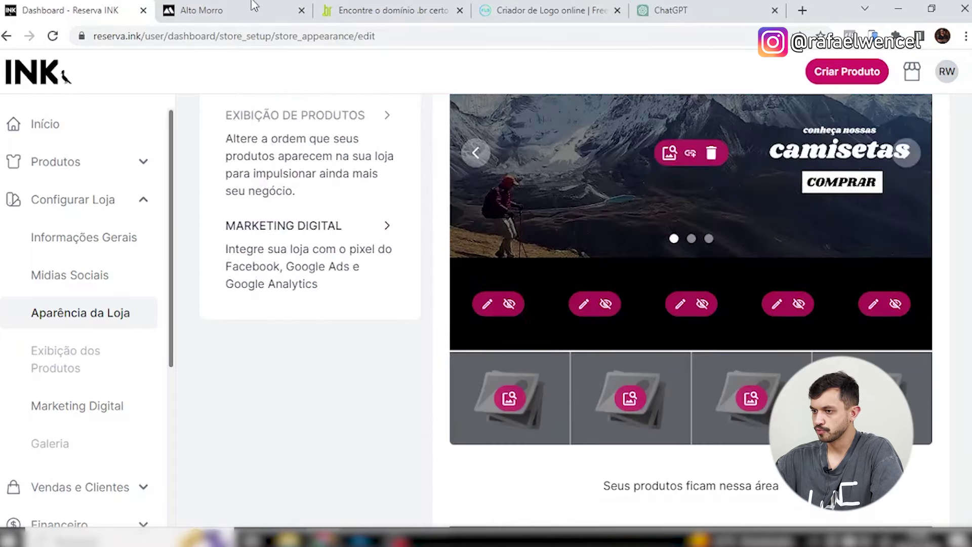
# Inspect the storefront's rotating highlight messages on the Alto Morro page.
pyautogui.click(253, 6)
pyautogui.scroll(-10, 556, 314)
pyautogui.scroll(4, 710, 343)
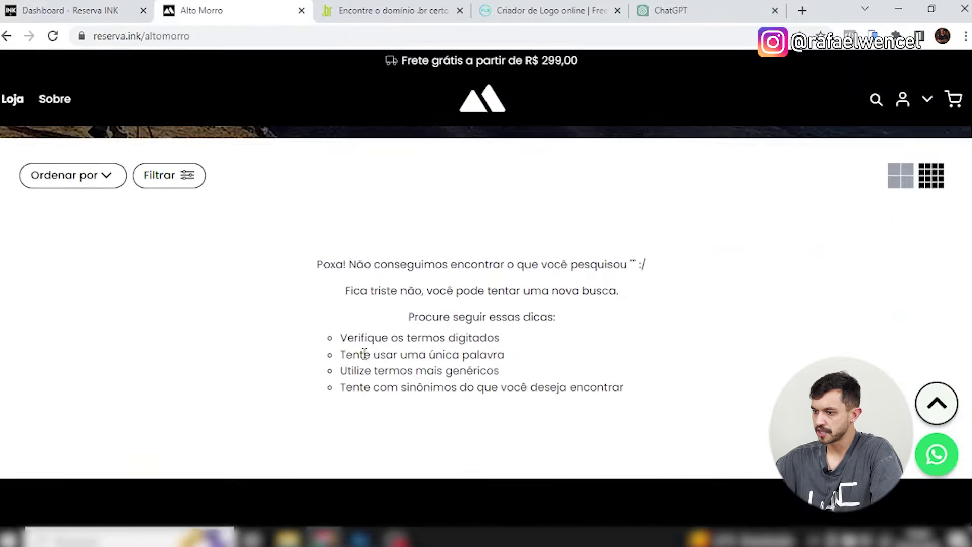
pyautogui.moveTo(284, 253); pyautogui.dragTo(632, 304)
pyautogui.click(449, 260)
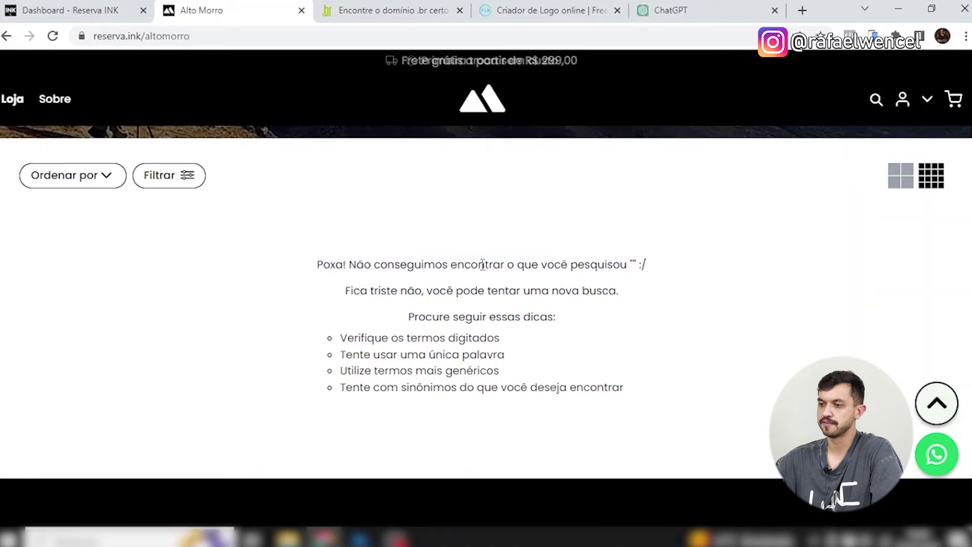
pyautogui.scroll(-3, 721, 400)
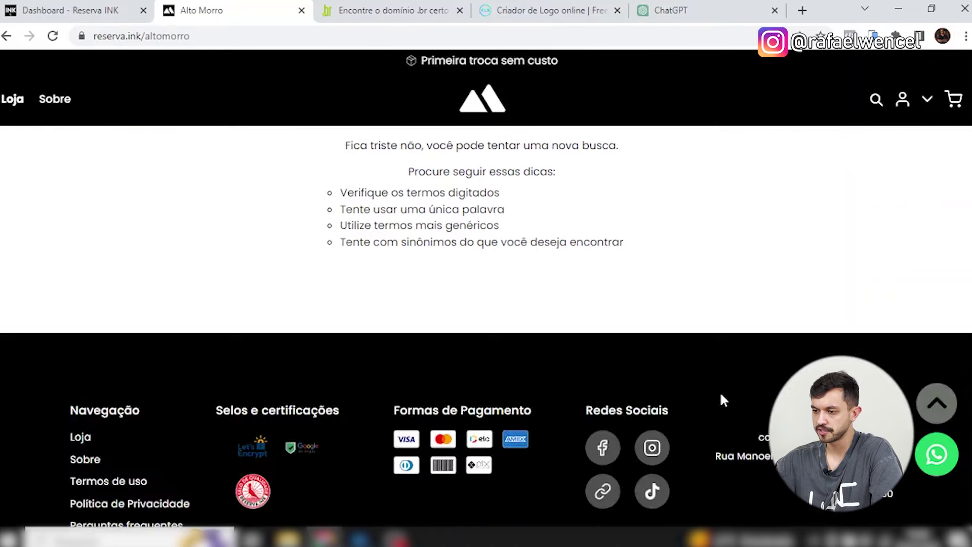
pyautogui.scroll(4, 722, 400)
pyautogui.moveTo(402, 360); pyautogui.dragTo(551, 452)
pyautogui.click(633, 422)
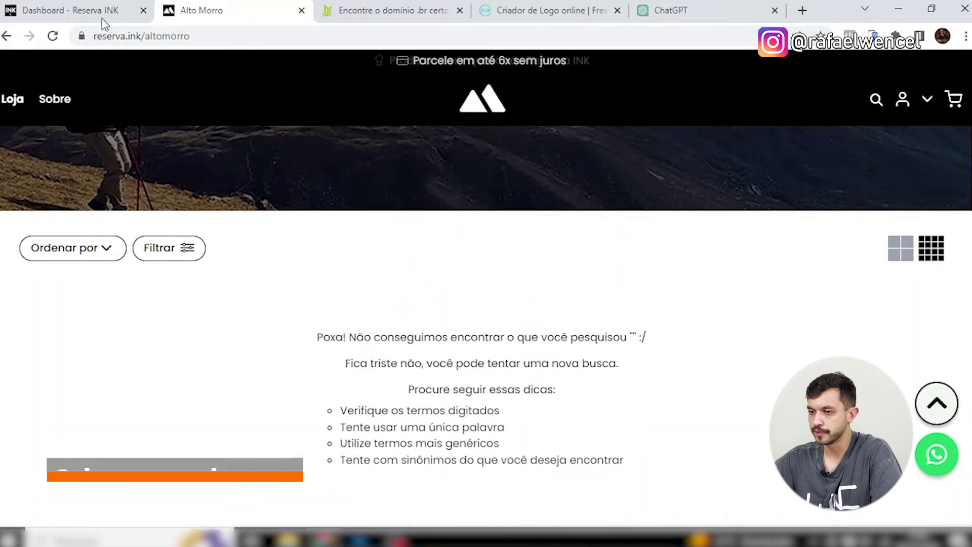
# Return to the store dashboard and expand the product options in the sidebar.
pyautogui.click(71, 10)
pyautogui.scroll(3, 102, 304)
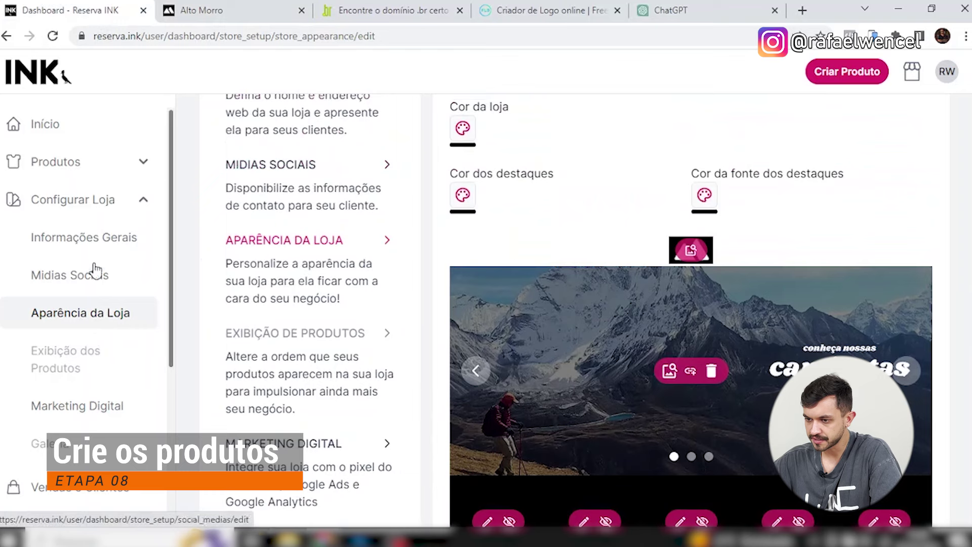
pyautogui.click(104, 170)
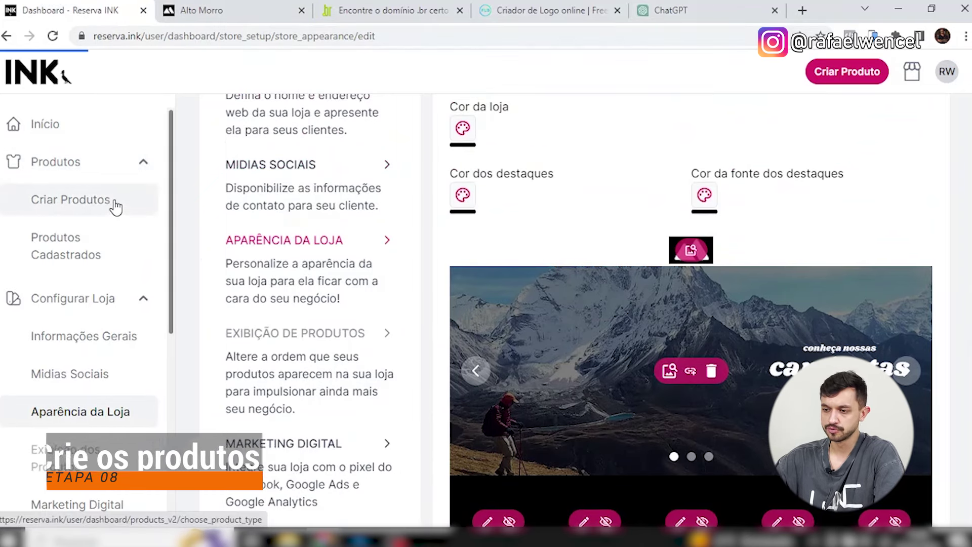
# Start a new product from Criar Produtos, choosing the Camiseta type.
pyautogui.click(116, 205)
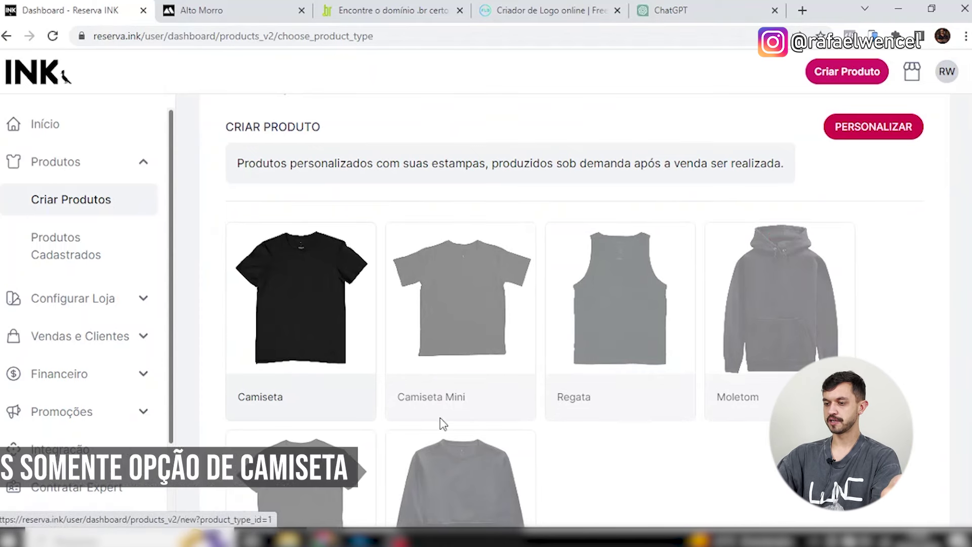
pyautogui.scroll(1, 273, 387)
pyautogui.click(274, 387)
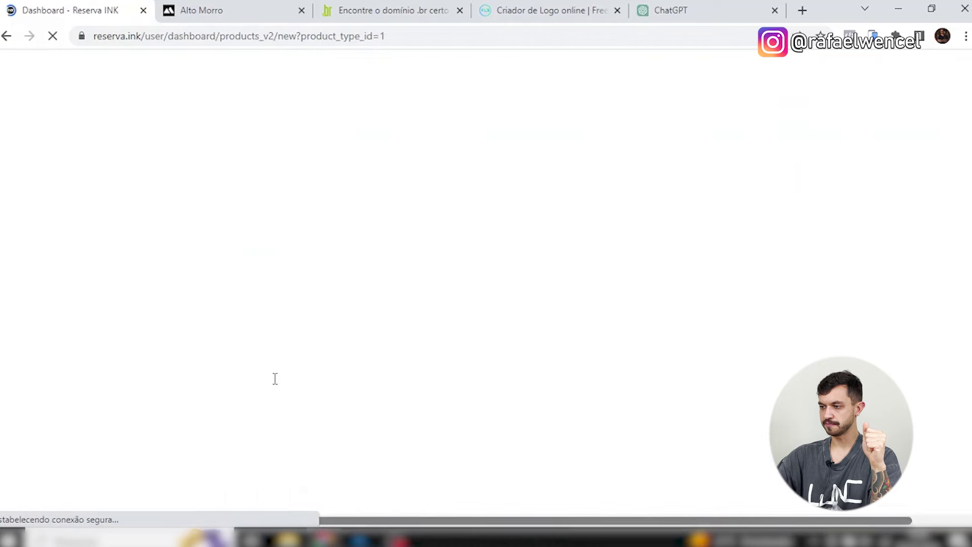
pyautogui.scroll(-3, 541, 226)
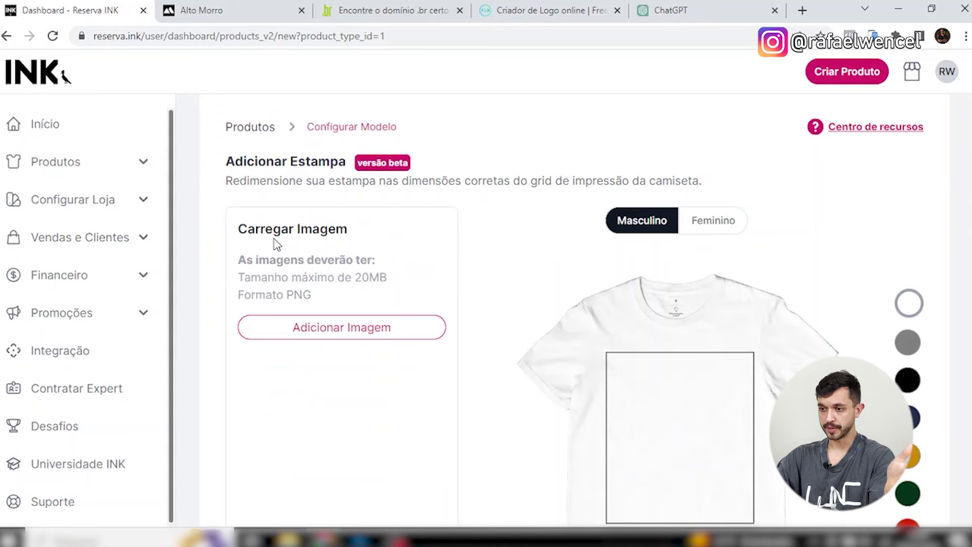
# Review the image upload requirements and begin adding the white-shirt print.
pyautogui.moveTo(260, 229); pyautogui.dragTo(348, 229)
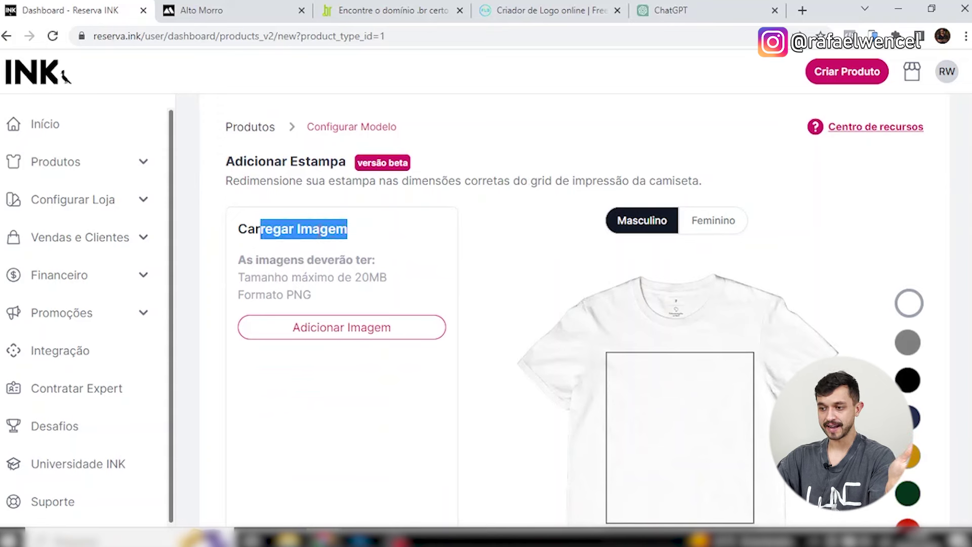
pyautogui.moveTo(270, 261); pyautogui.dragTo(387, 278)
pyautogui.click(373, 278)
pyautogui.scroll(-10, 373, 280)
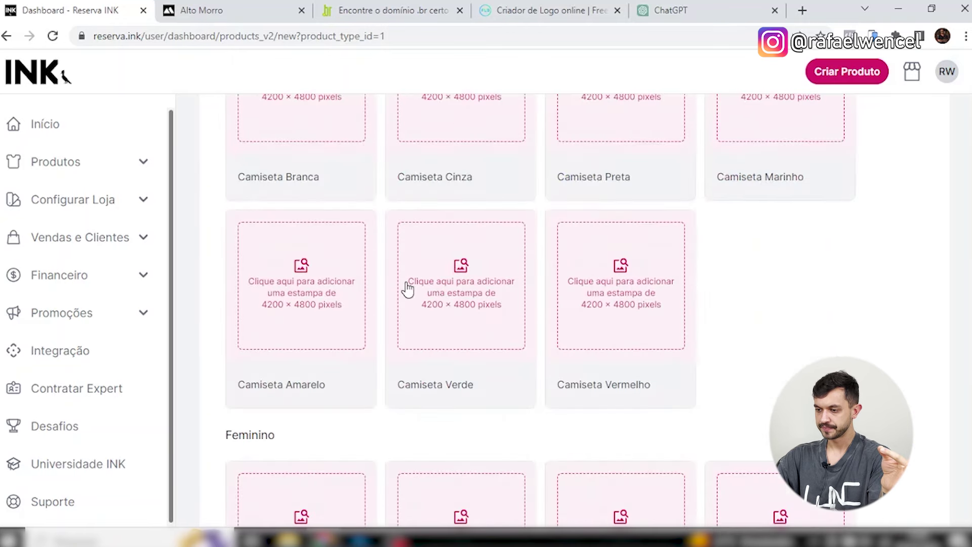
pyautogui.scroll(5, 408, 289)
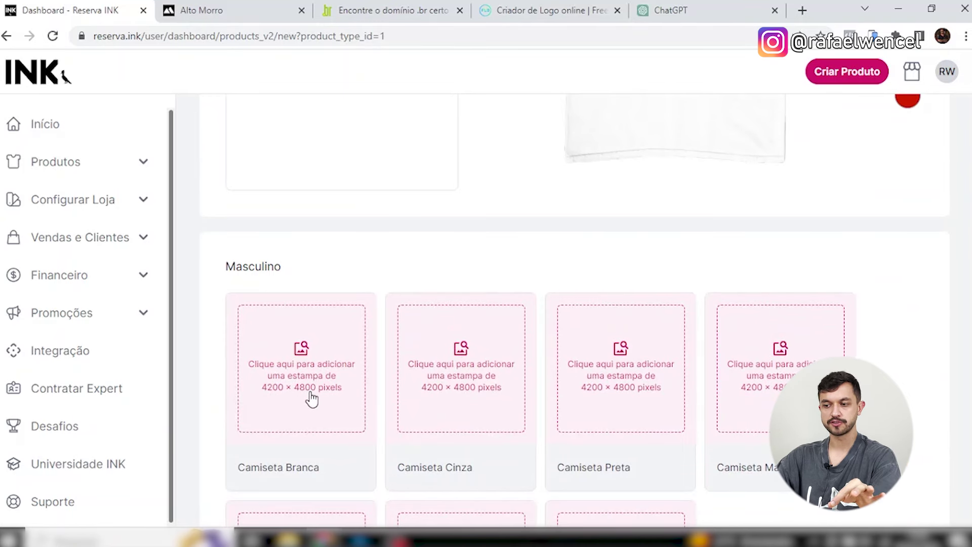
pyautogui.click(336, 397)
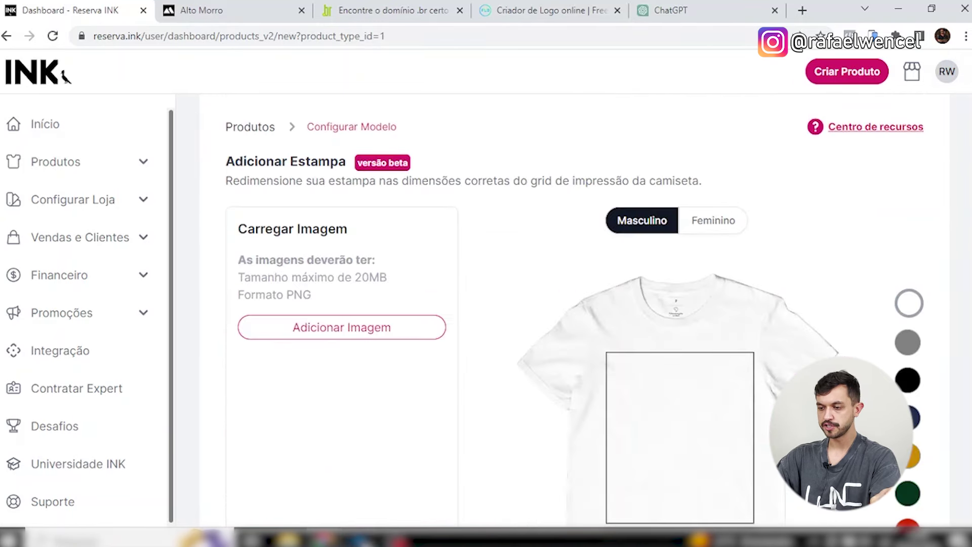
pyautogui.hotkey('alt', 'Tab')
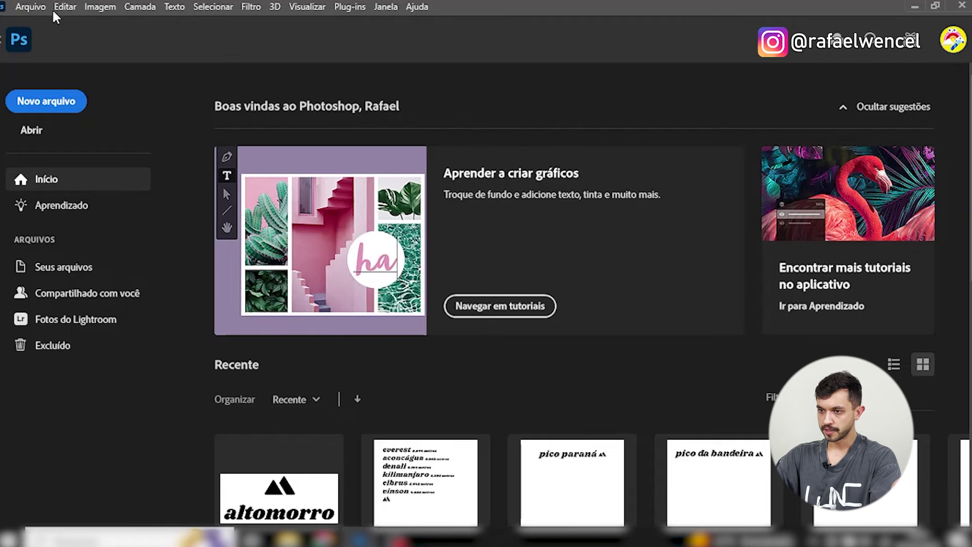
# Open Estampa 1 - peças claras.png and Estampa 1 - peças escuras.png from Reserva Ink > Estampas.
pyautogui.click(31, 6)
pyautogui.press('Escape')
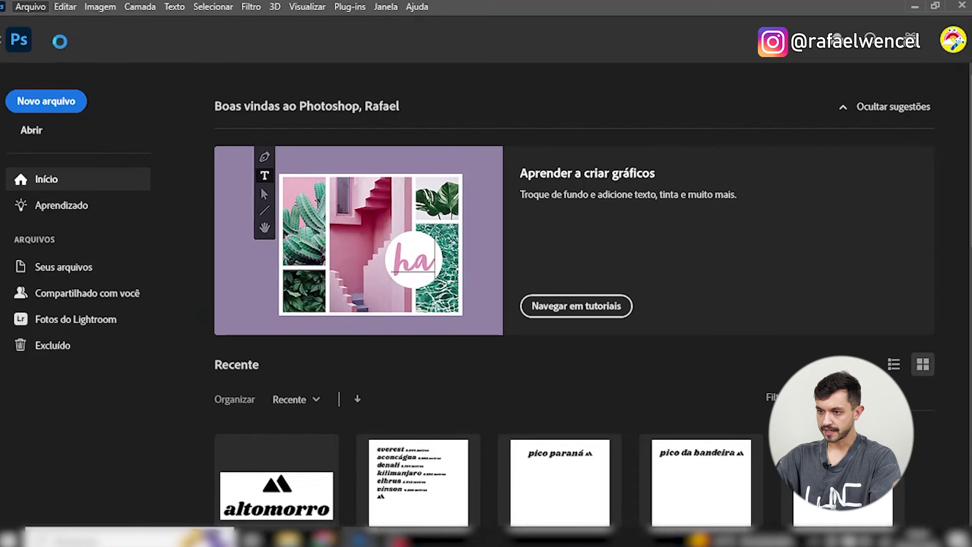
pyautogui.hotkey('ctrl', 'o')
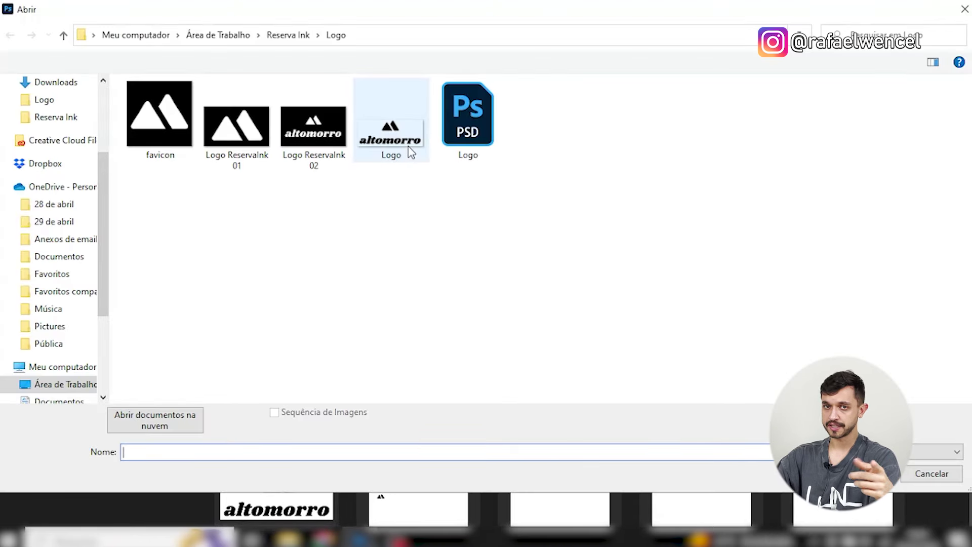
pyautogui.click(297, 37)
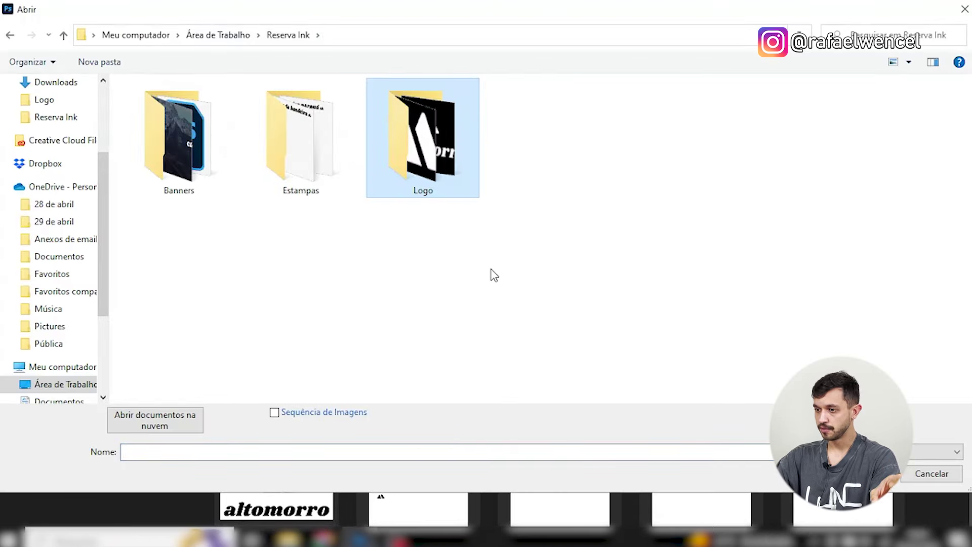
pyautogui.doubleClick(309, 157)
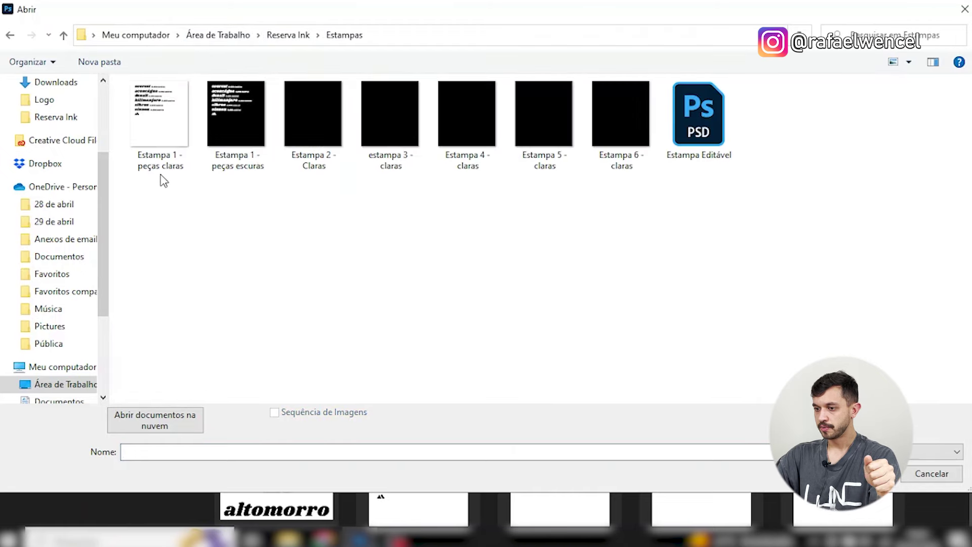
pyautogui.click(164, 143)
pyautogui.keyDown('ctrl'); pyautogui.click(247, 137); pyautogui.keyUp('ctrl')
pyautogui.press('Return')
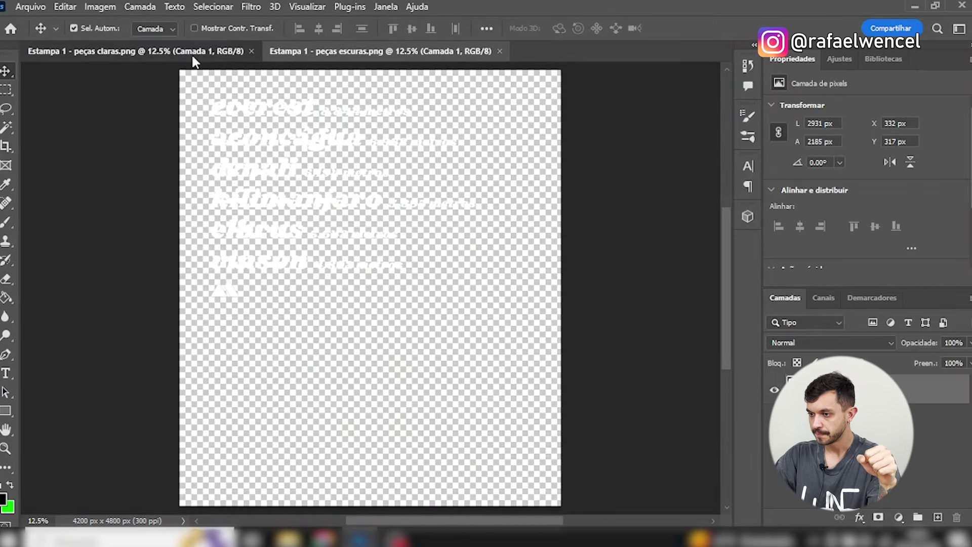
# Show the peças claras print with no layer selected and open the Image menu.
pyautogui.hotkey('ctrl', 'Tab')
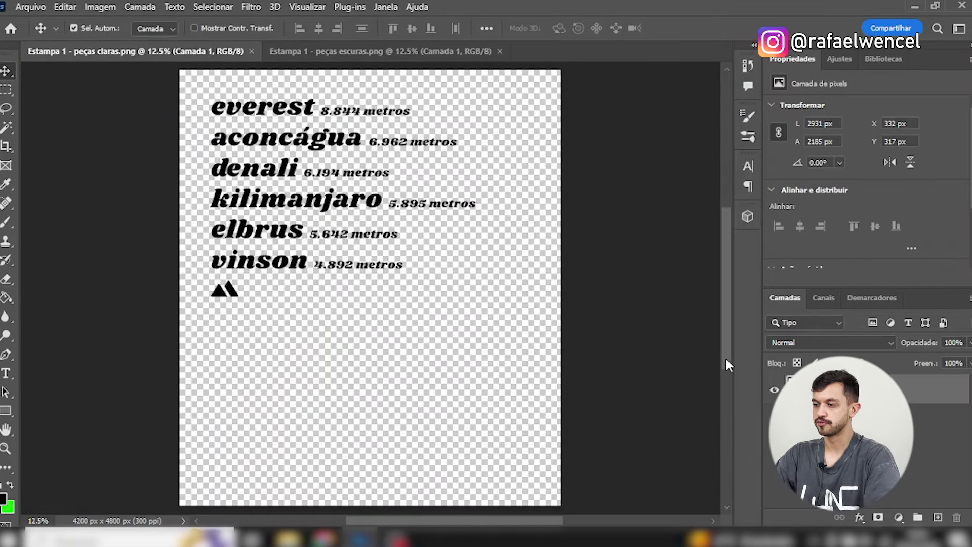
pyautogui.scroll(2, 726, 360)
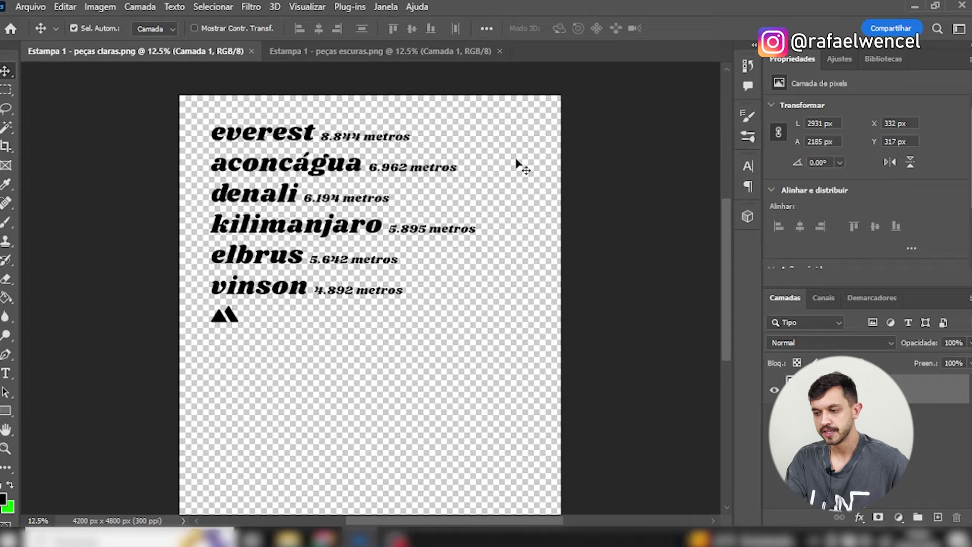
pyautogui.click(548, 201)
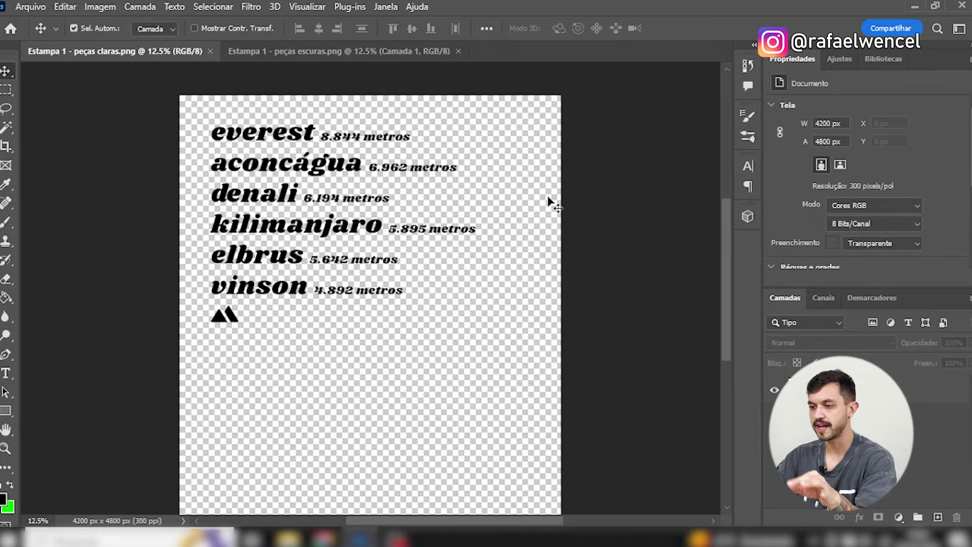
pyautogui.click(139, 6)
pyautogui.click(114, 8)
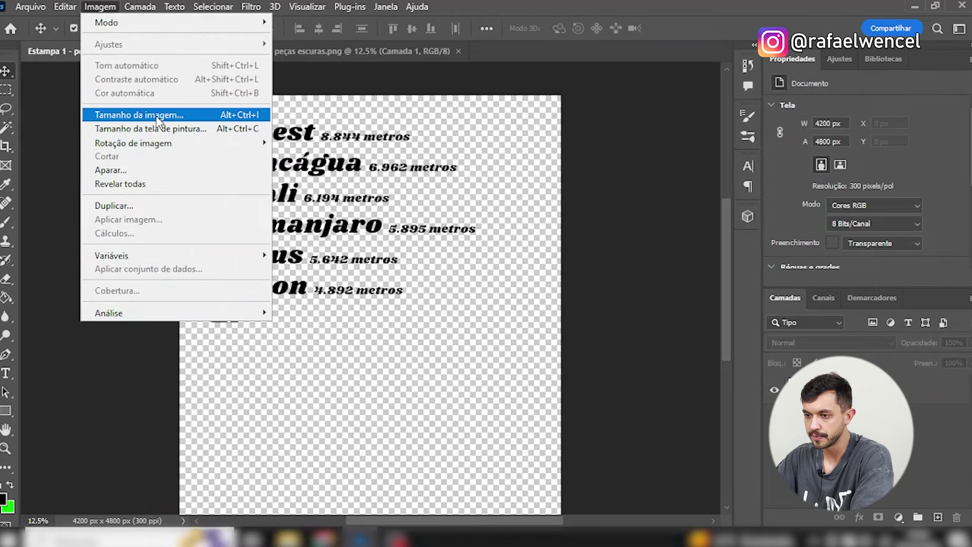
pyautogui.click(158, 118)
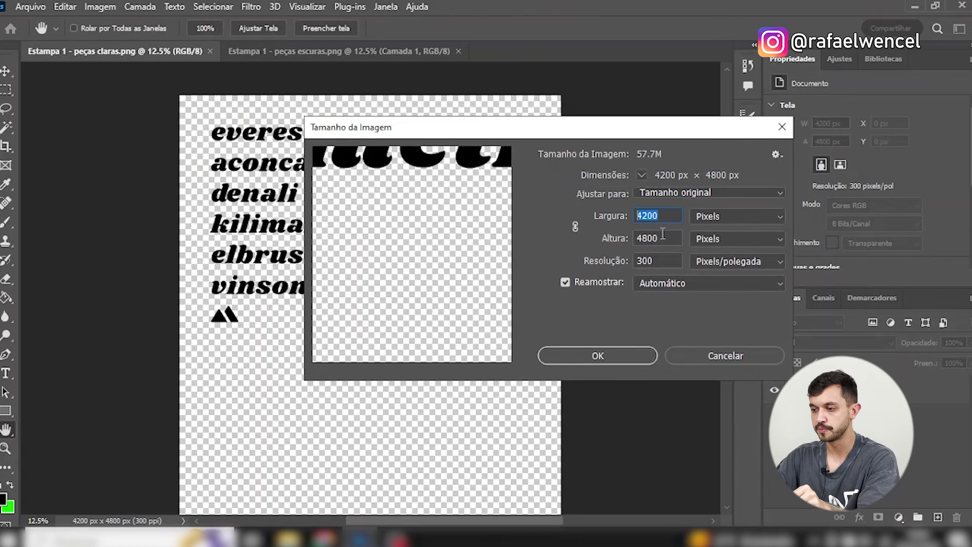
pyautogui.doubleClick(662, 236)
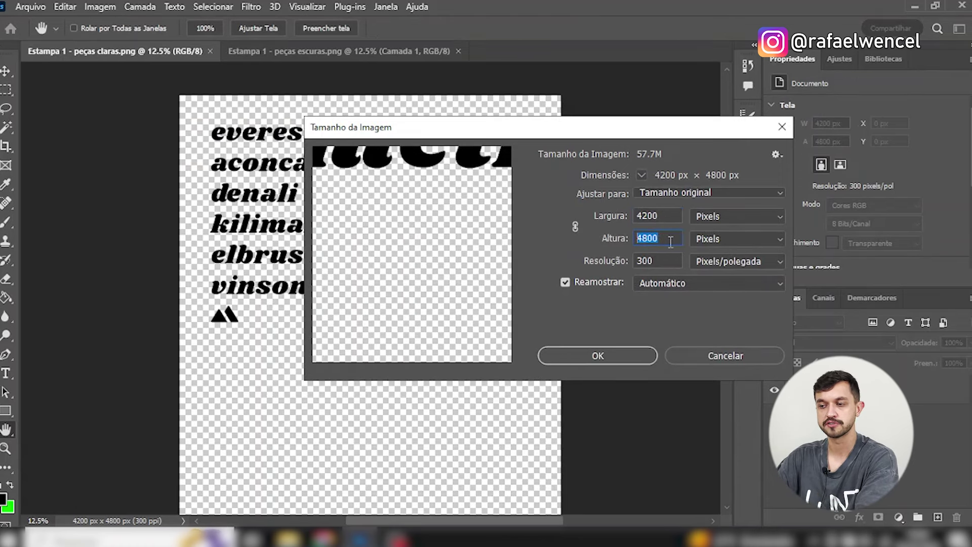
pyautogui.click(616, 265)
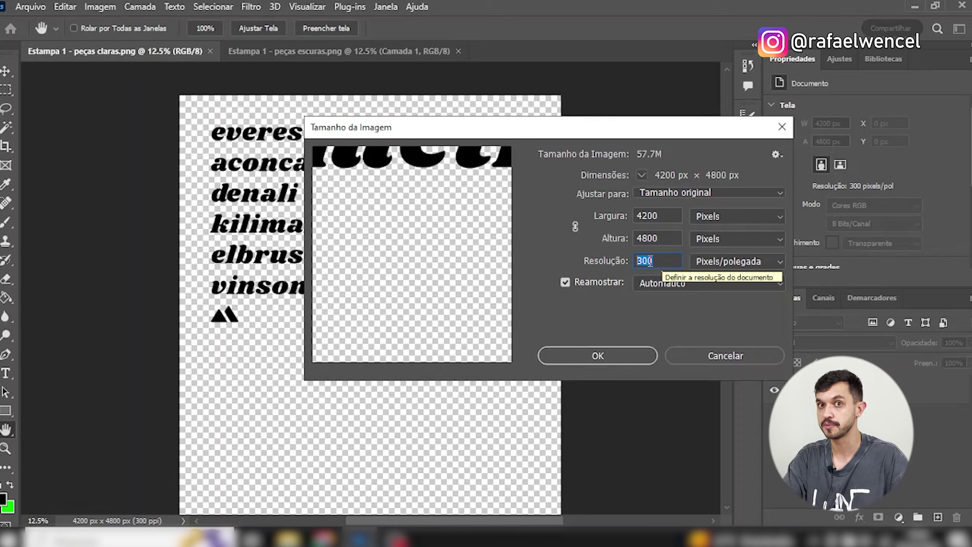
pyautogui.click(654, 260)
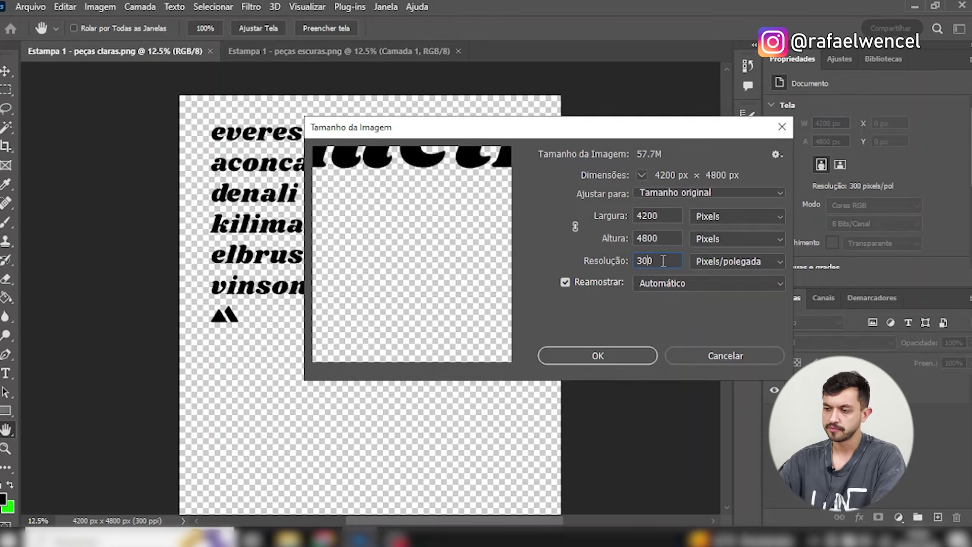
pyautogui.doubleClick(667, 214)
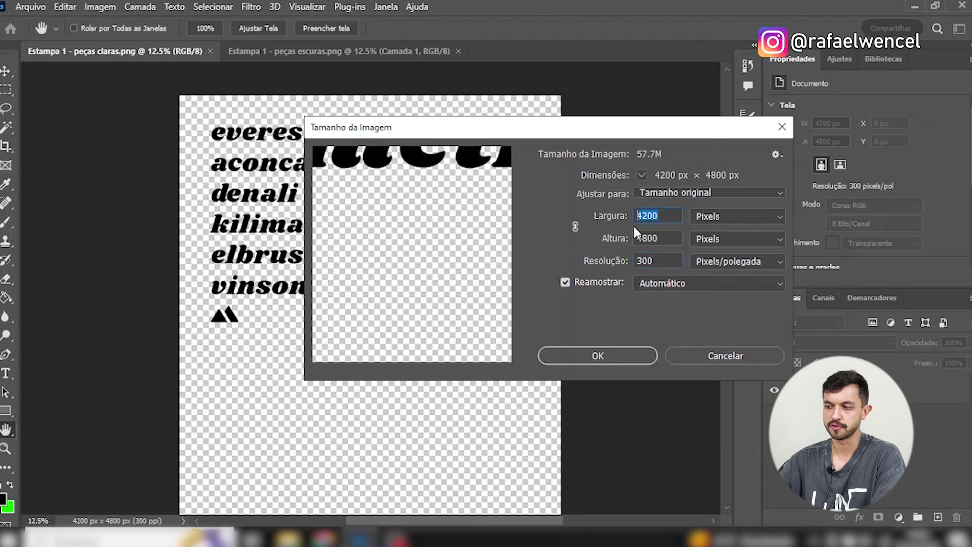
pyautogui.doubleClick(672, 239)
pyautogui.doubleClick(672, 261)
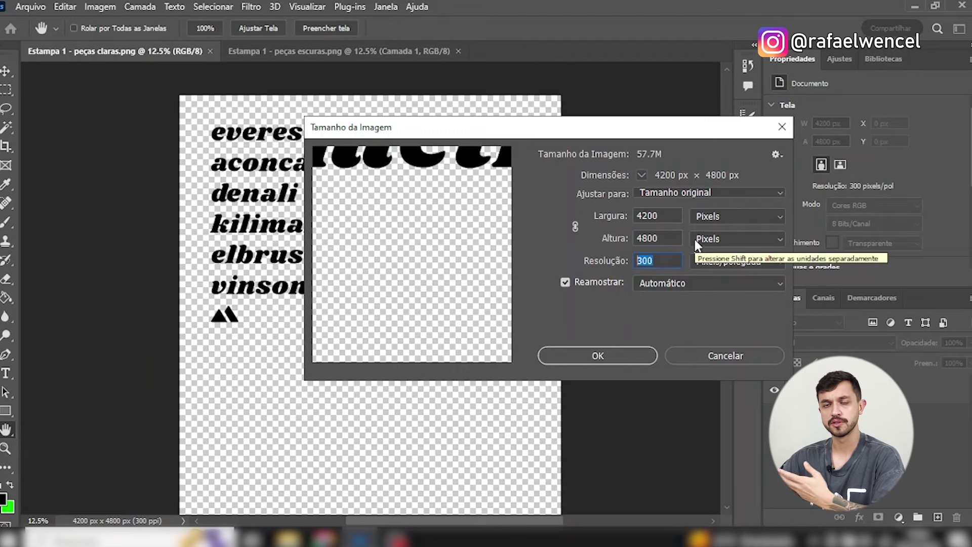
pyautogui.click(665, 264)
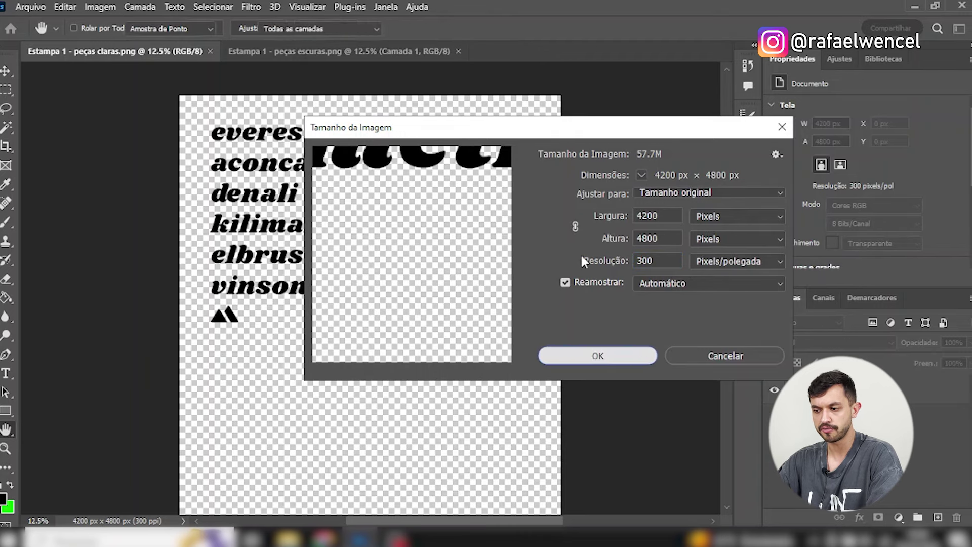
pyautogui.click(641, 360)
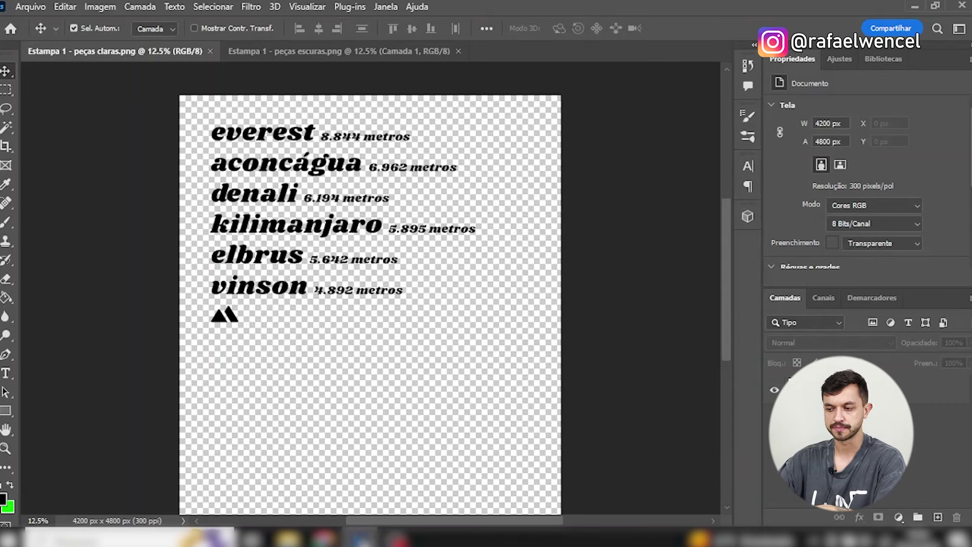
pyautogui.click(362, 538)
# Load canva.com in a new browser tab.
pyautogui.click(803, 10)
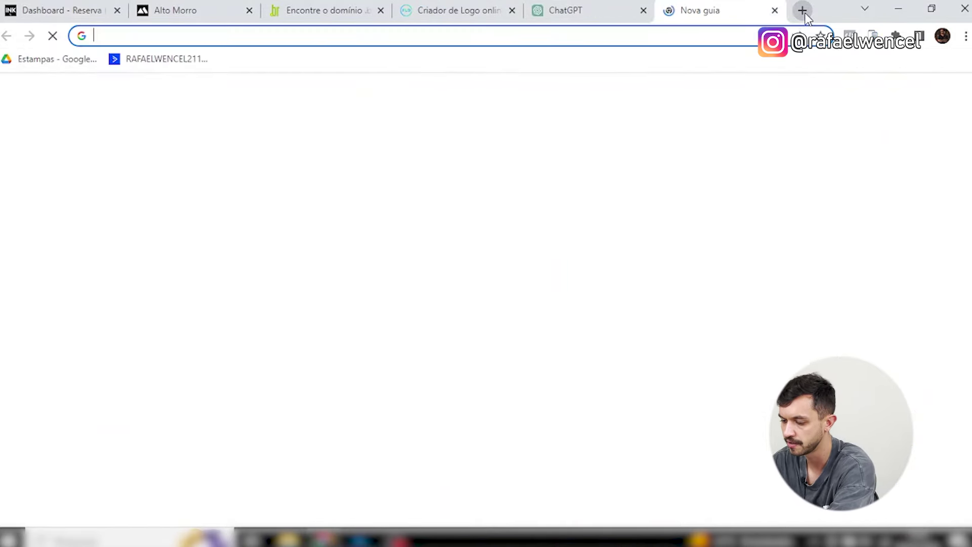
pyautogui.write('canv')
pyautogui.press('Return')
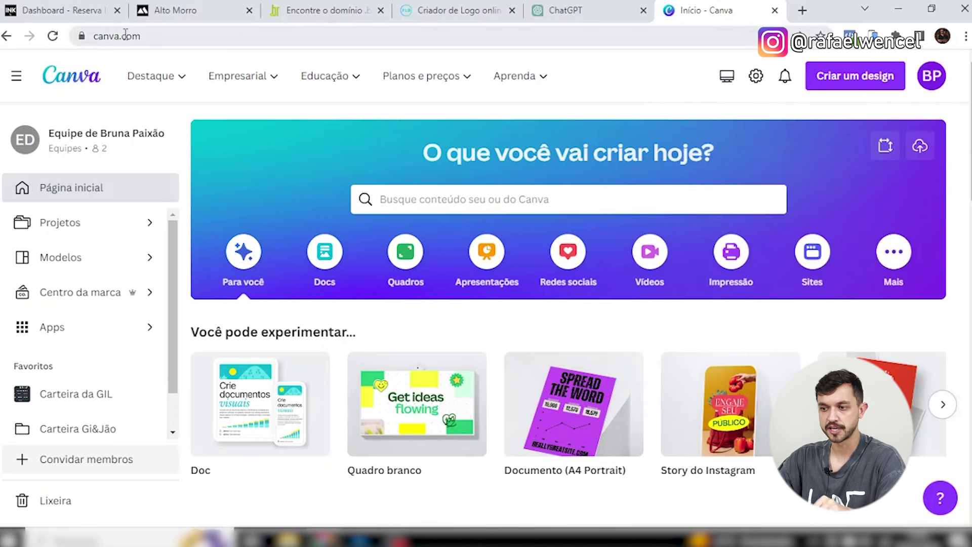
# Set up a new Canva design with a 4200 × 4800 px custom size.
pyautogui.click(856, 79)
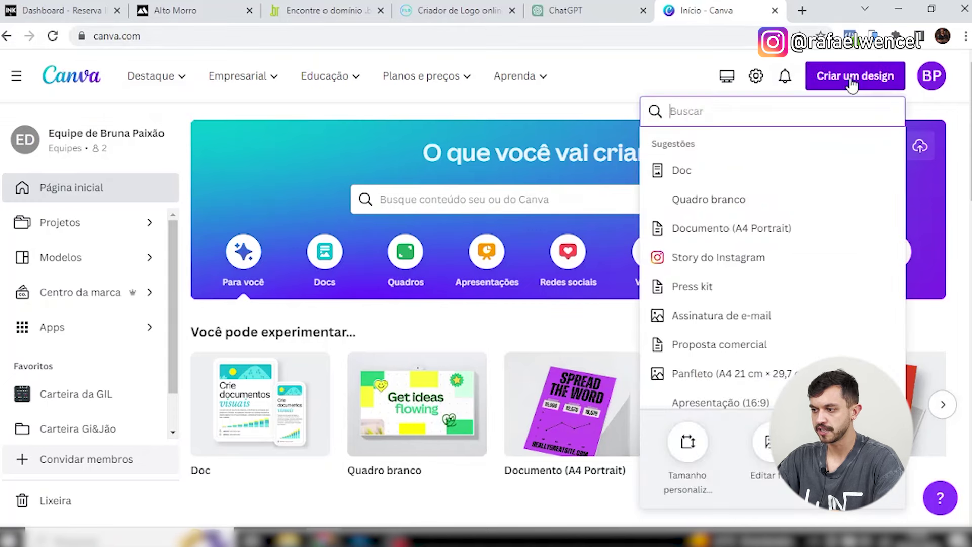
pyautogui.click(687, 459)
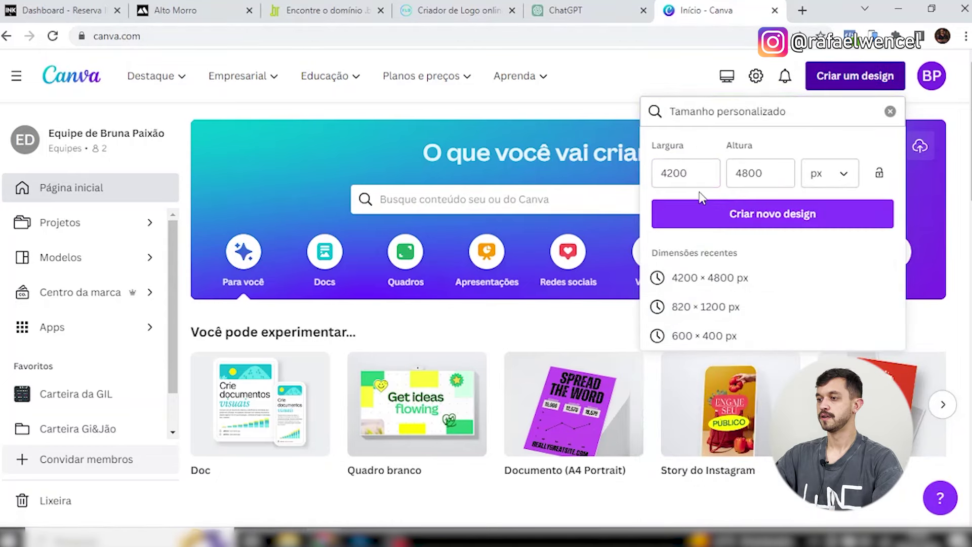
pyautogui.click(701, 180)
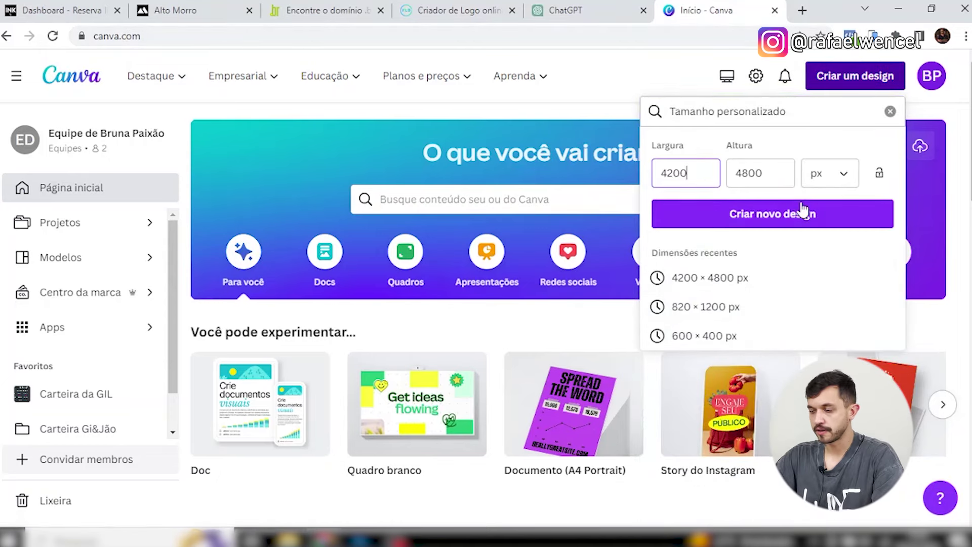
pyautogui.doubleClick(684, 175)
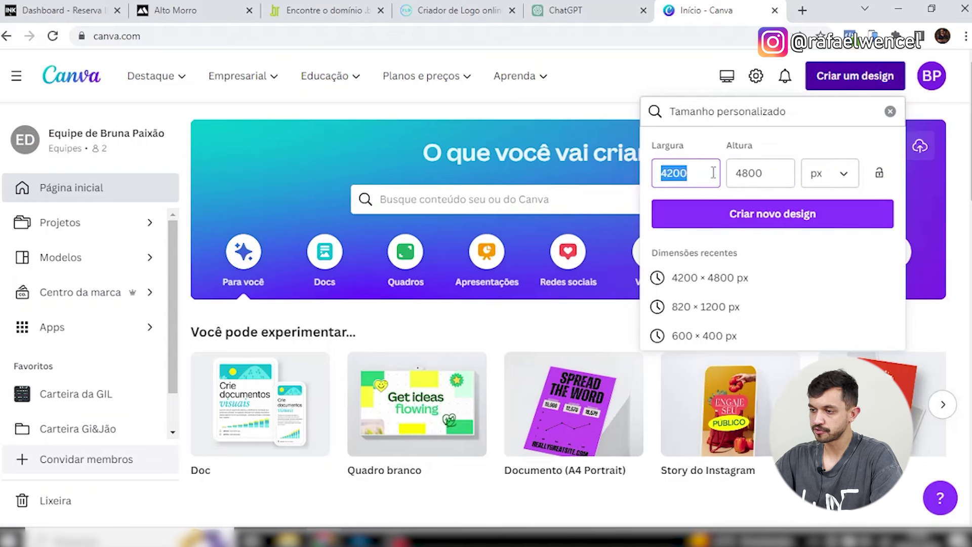
pyautogui.doubleClick(746, 173)
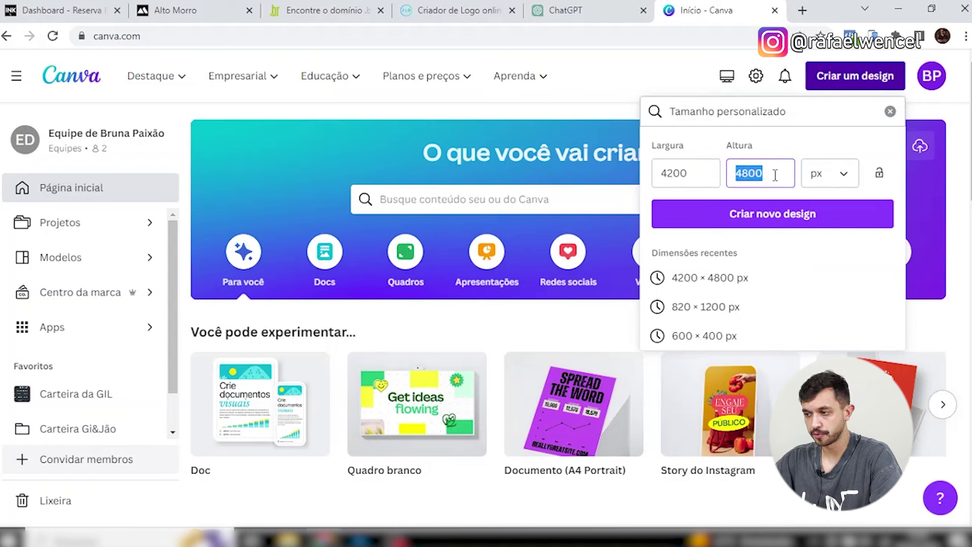
pyautogui.click(844, 177)
pyautogui.click(843, 177)
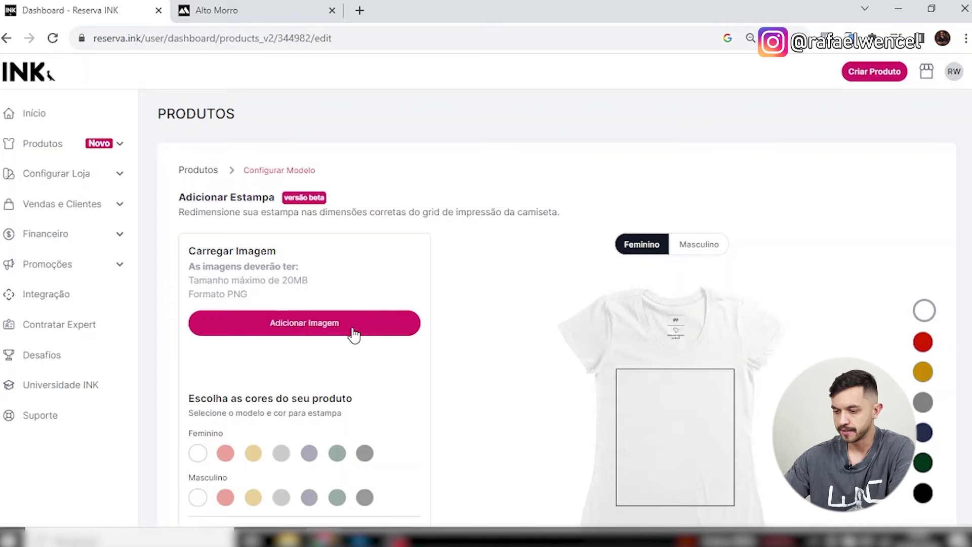
# Upload Estampa 1 - peças claras.png from Desktop > Reserva Ink > Estampas into the print slot.
pyautogui.click(334, 329)
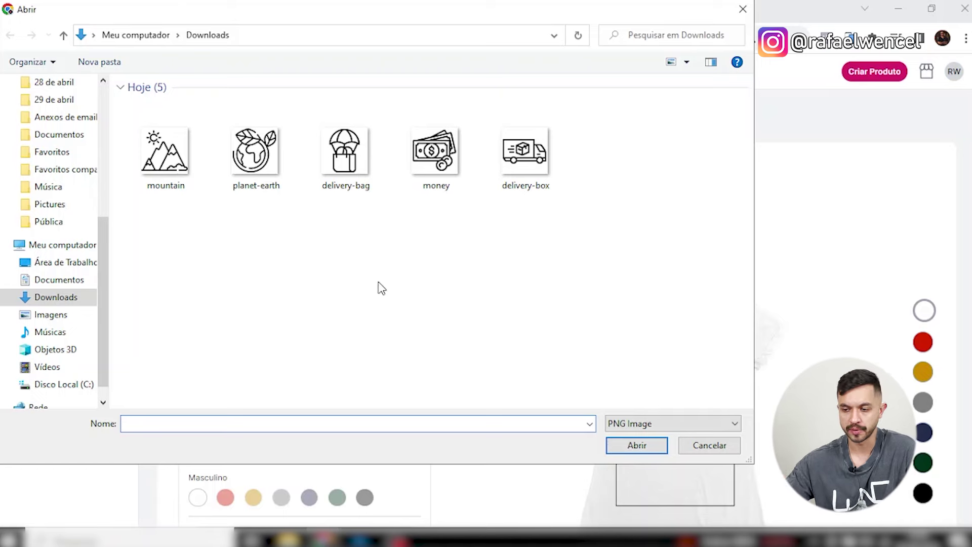
pyautogui.click(66, 262)
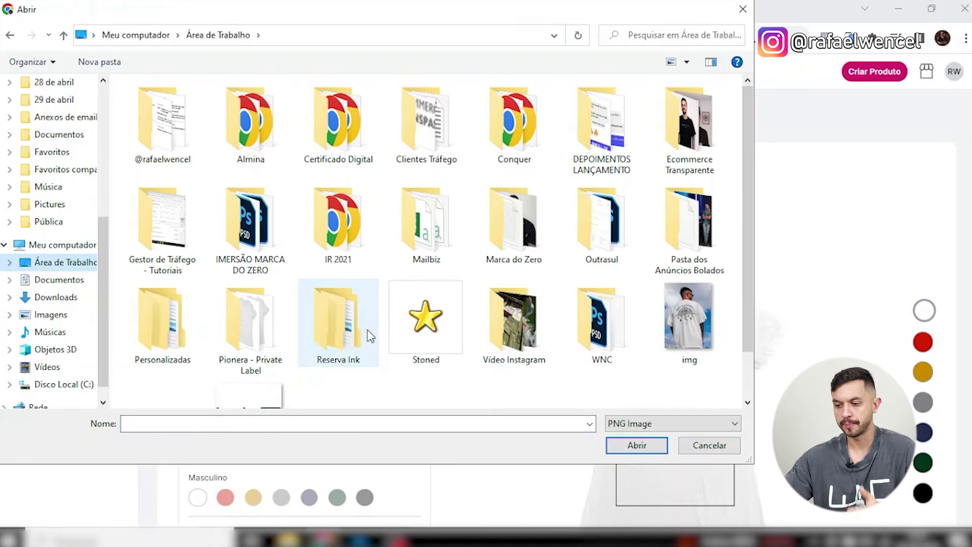
pyautogui.doubleClick(369, 336)
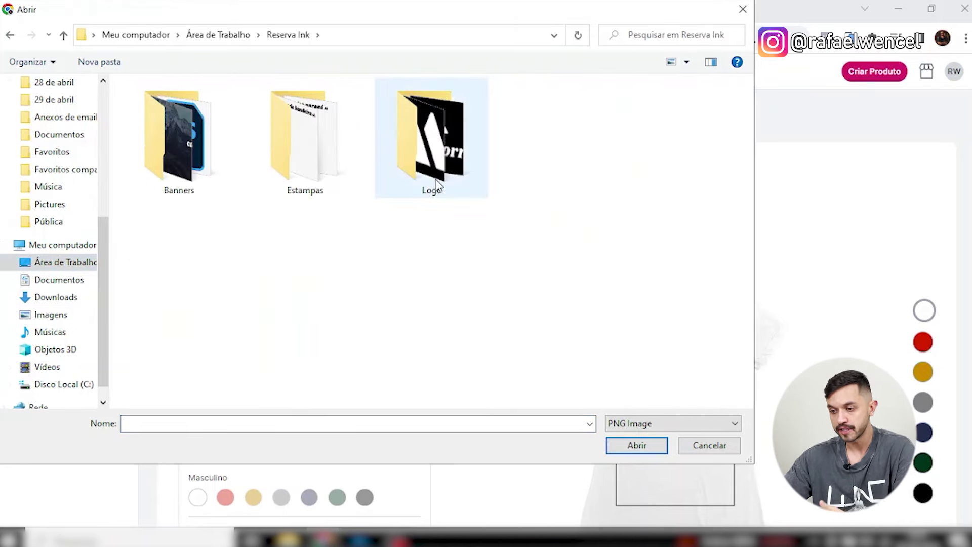
pyautogui.doubleClick(321, 178)
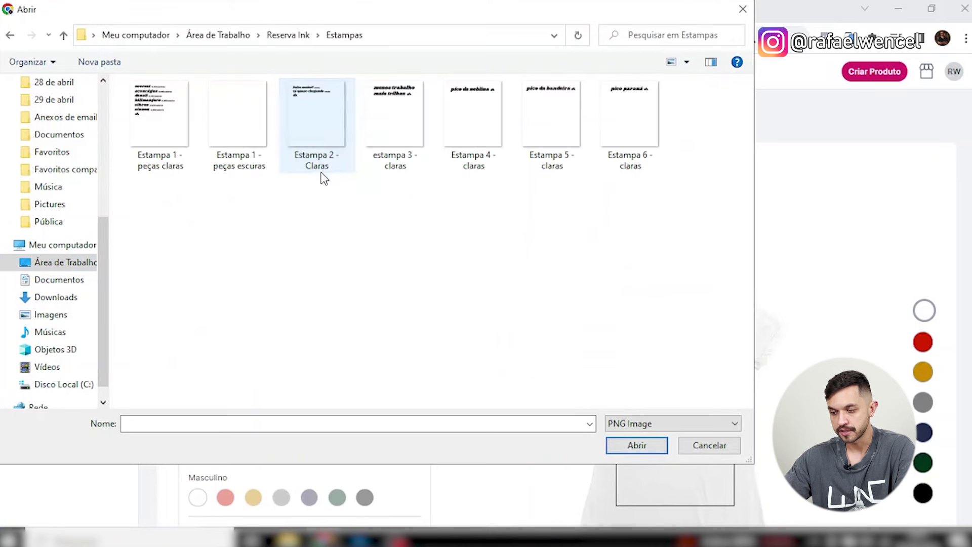
pyautogui.click(181, 162)
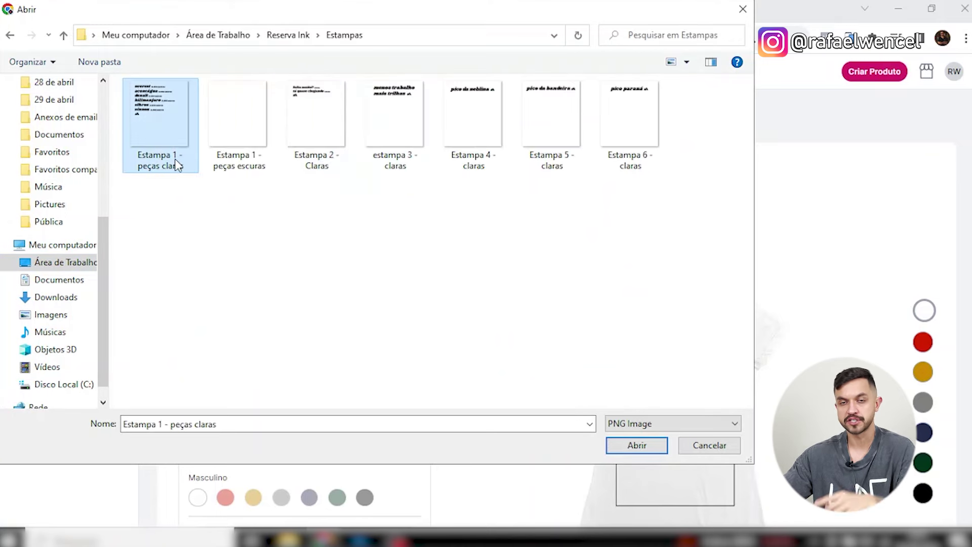
pyautogui.click(245, 160)
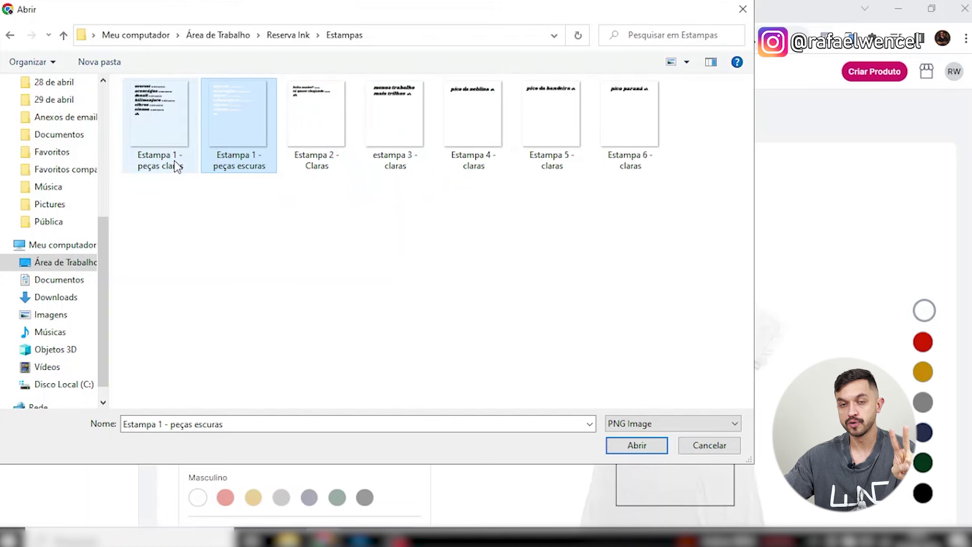
pyautogui.click(167, 172)
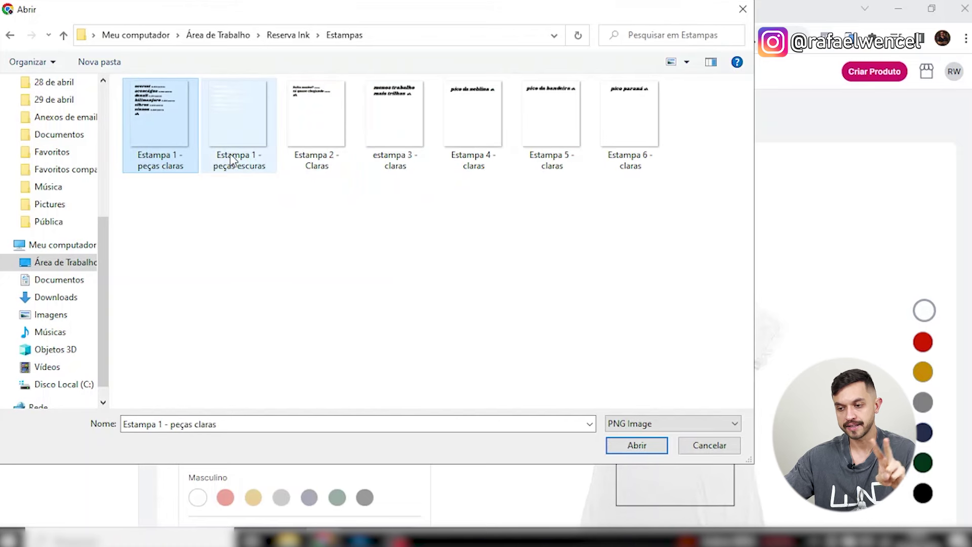
pyautogui.doubleClick(182, 167)
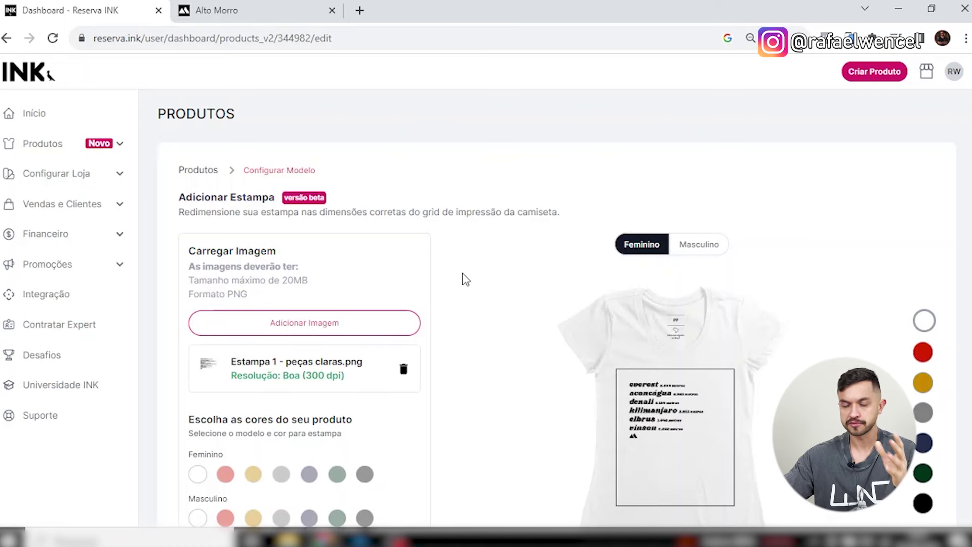
# Tick Branco, Cinza and Amarelo in both Feminino and Masculino rows and apply the light print.
pyautogui.scroll(-1, 539, 299)
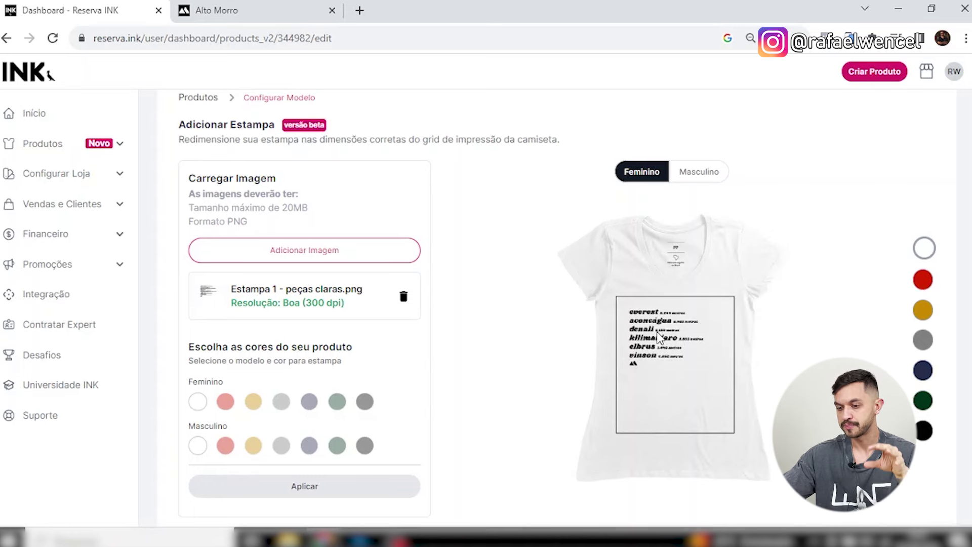
pyautogui.click(704, 177)
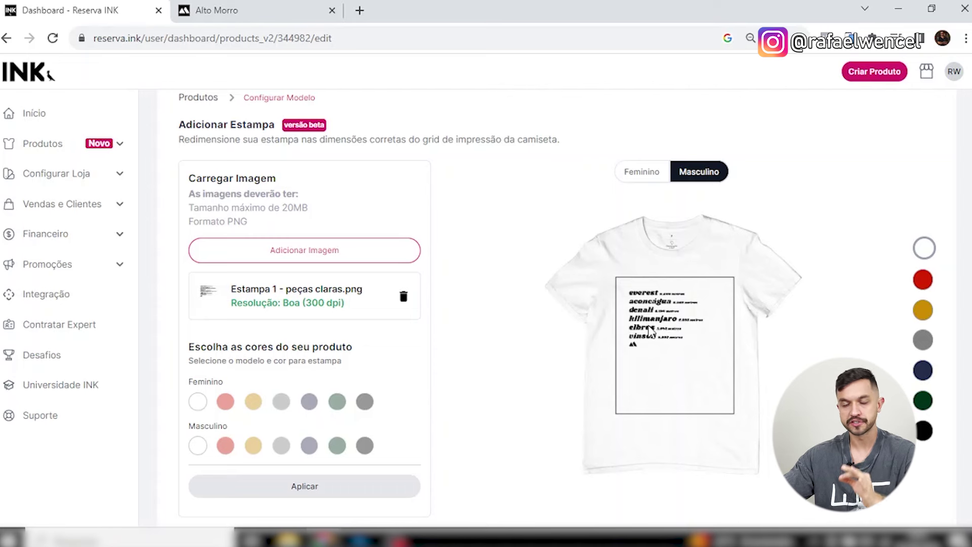
pyautogui.click(198, 403)
pyautogui.click(198, 447)
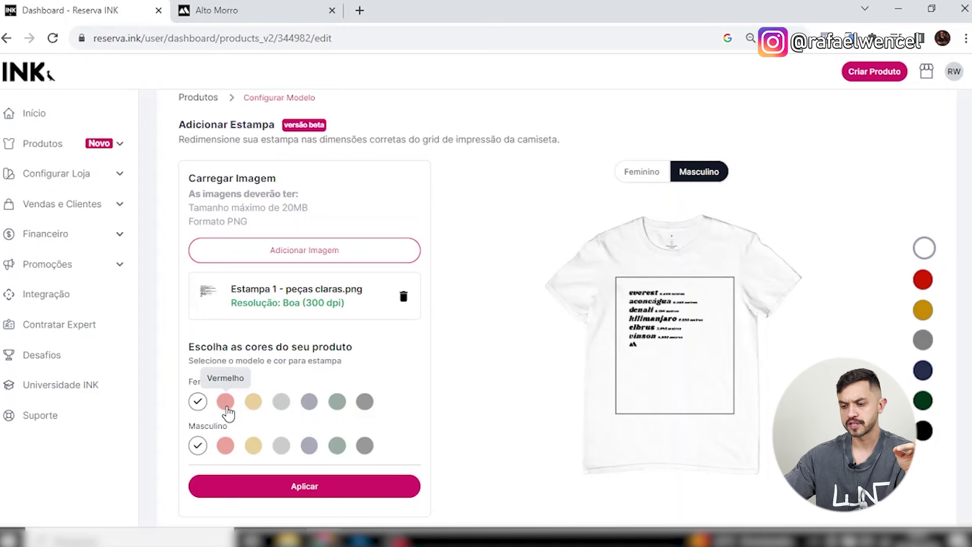
pyautogui.click(288, 405)
pyautogui.click(282, 448)
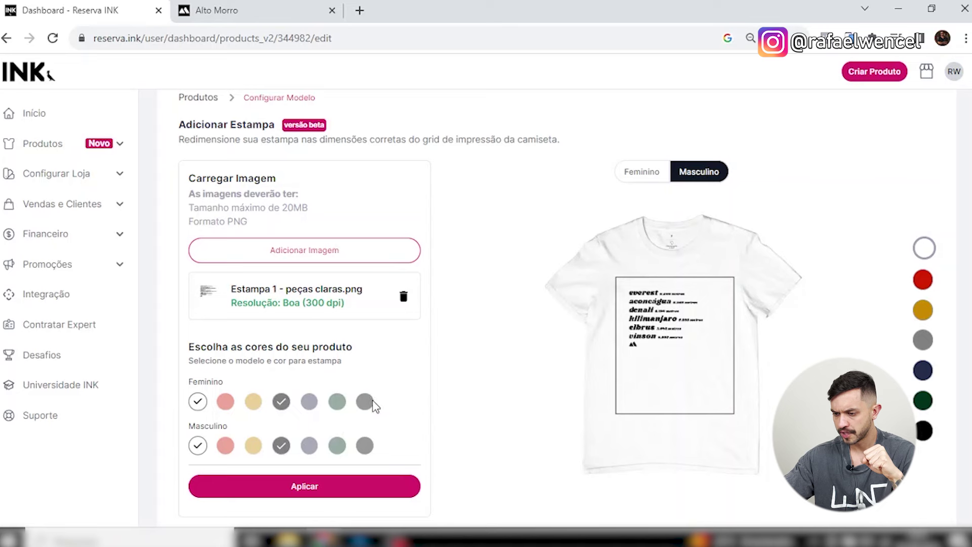
pyautogui.click(253, 403)
pyautogui.click(253, 447)
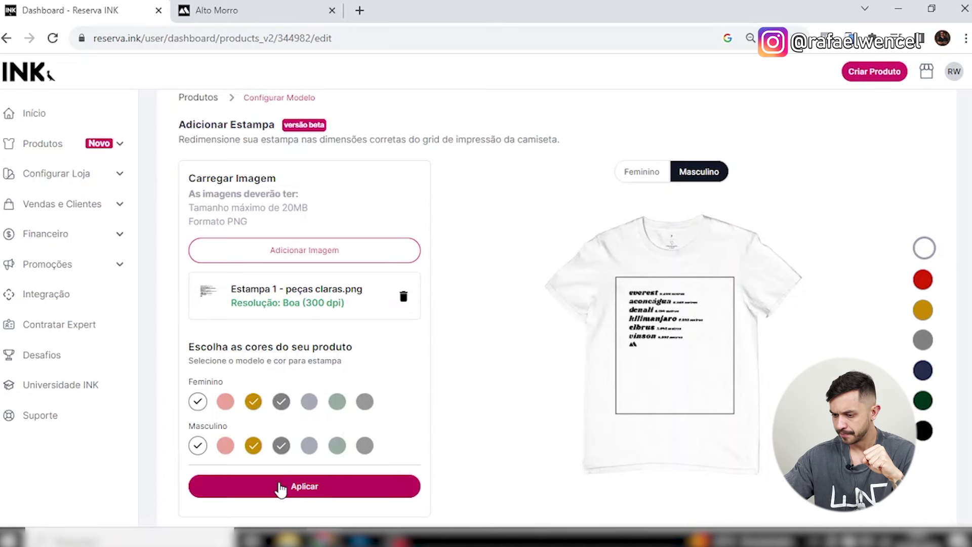
pyautogui.click(305, 487)
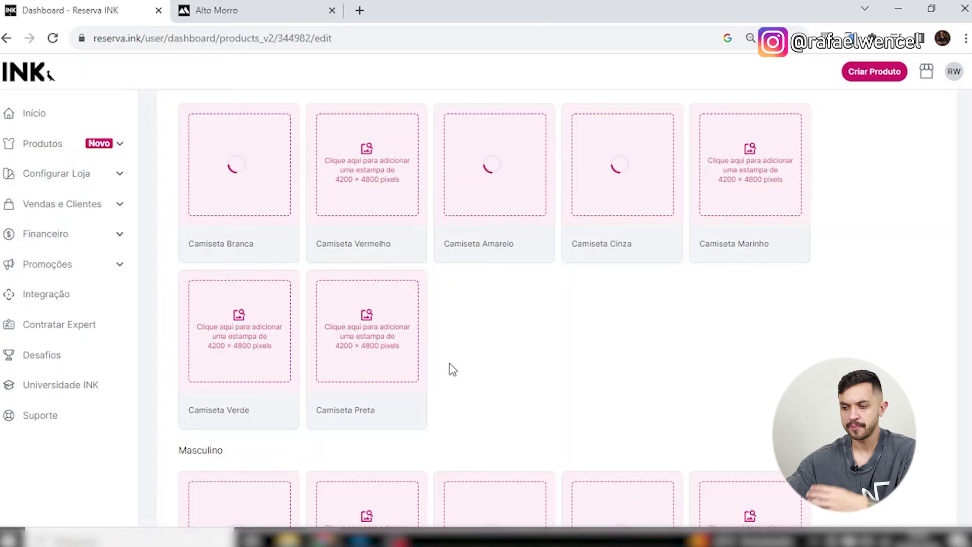
# Swap the uploaded print for Estampa 1 - peças escuras.png and preview it on black and white shirts.
pyautogui.scroll(7, 456, 369)
pyautogui.scroll(3, 458, 322)
pyautogui.scroll(-2, 454, 321)
pyautogui.scroll(2, 440, 304)
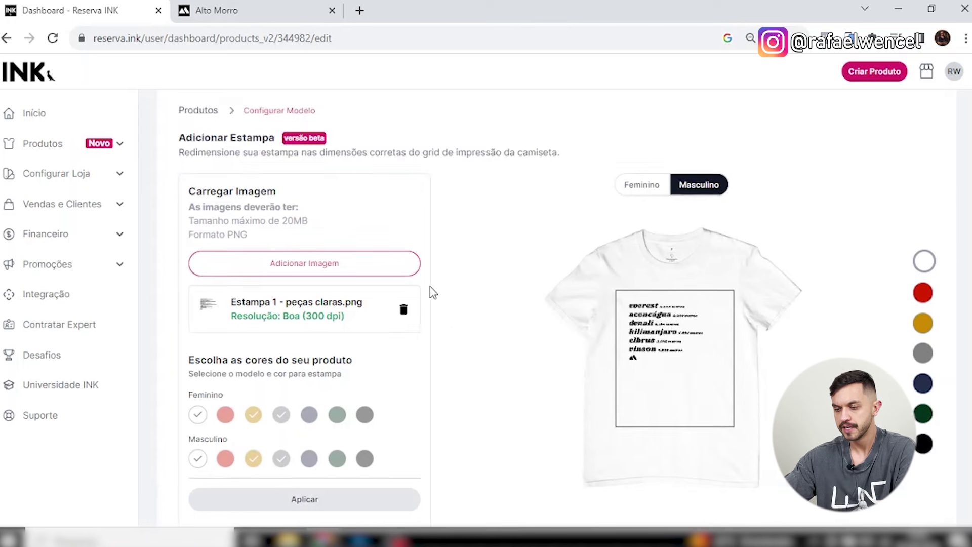
pyautogui.click(405, 312)
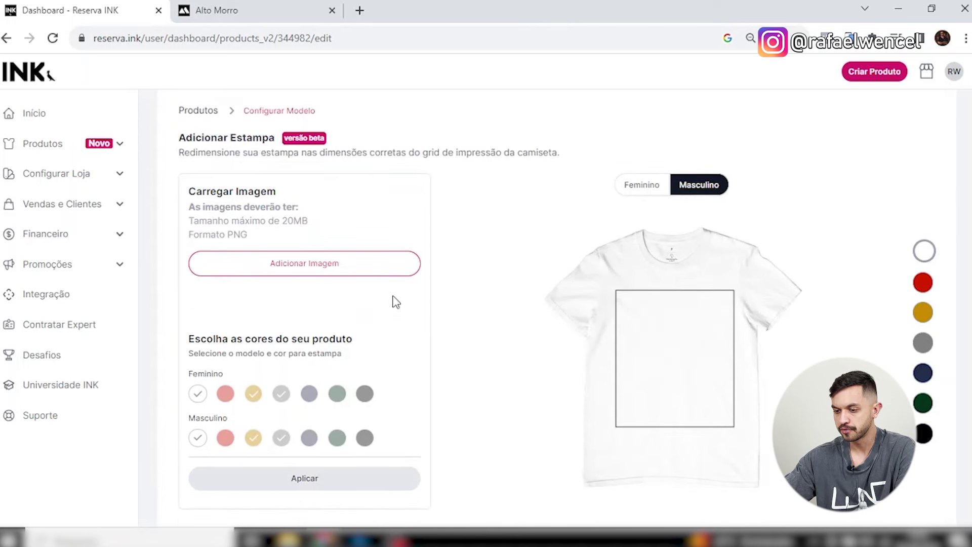
pyautogui.click(362, 273)
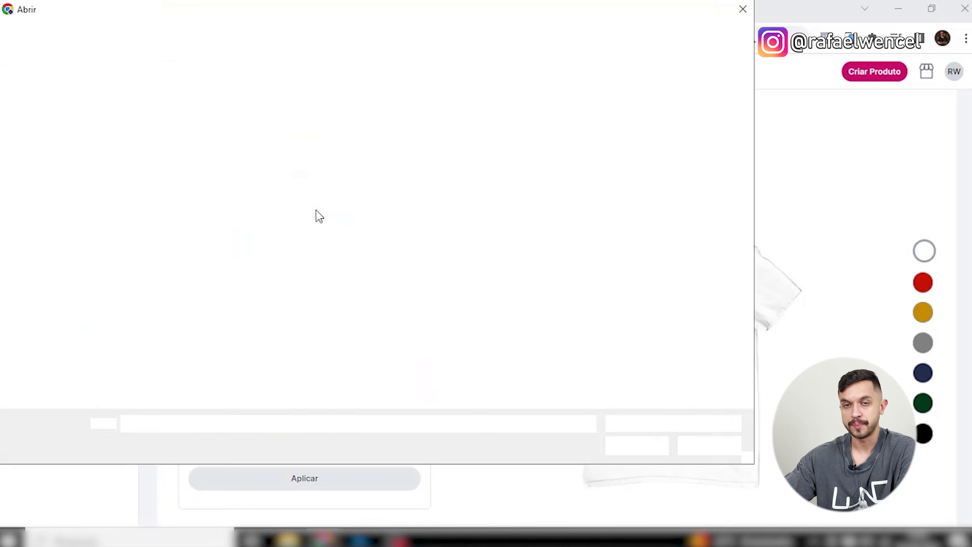
pyautogui.click(256, 146)
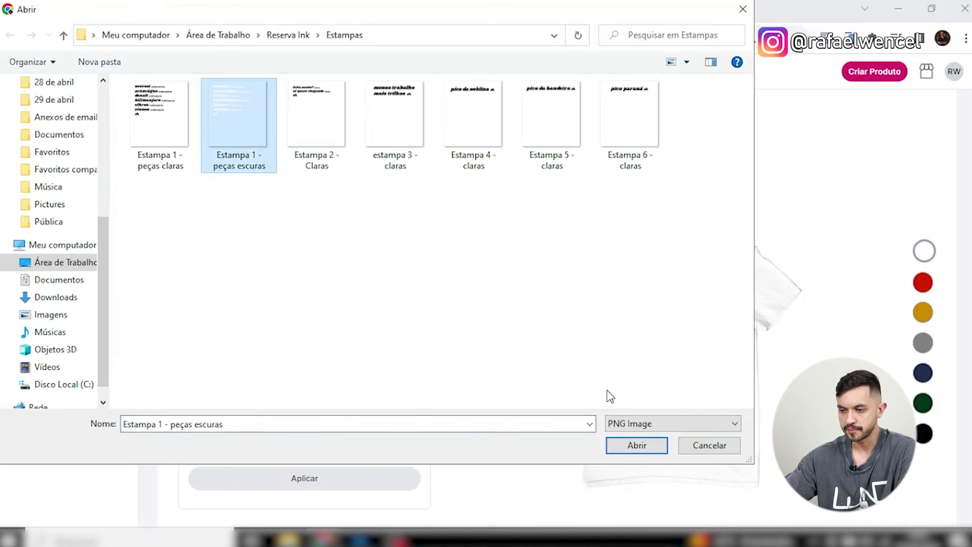
pyautogui.click(648, 448)
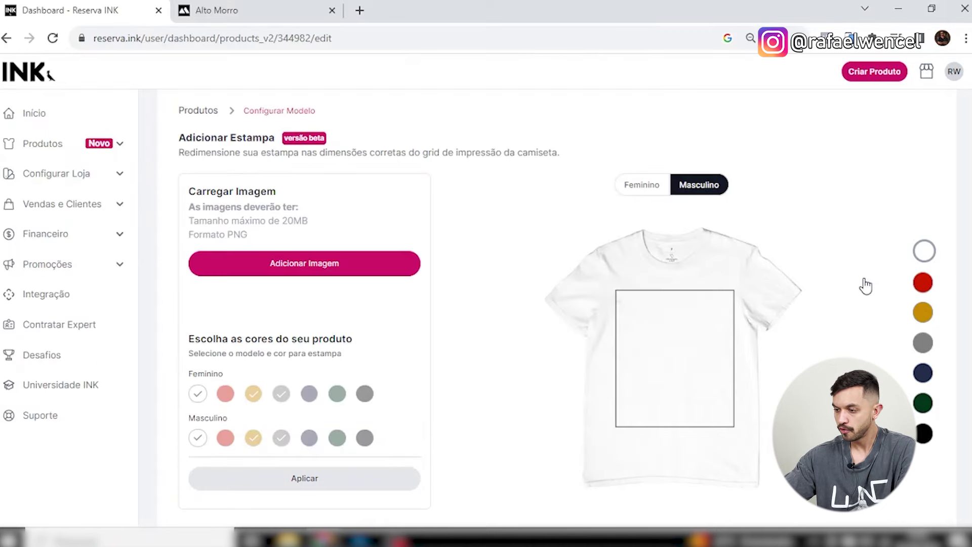
pyautogui.click(922, 444)
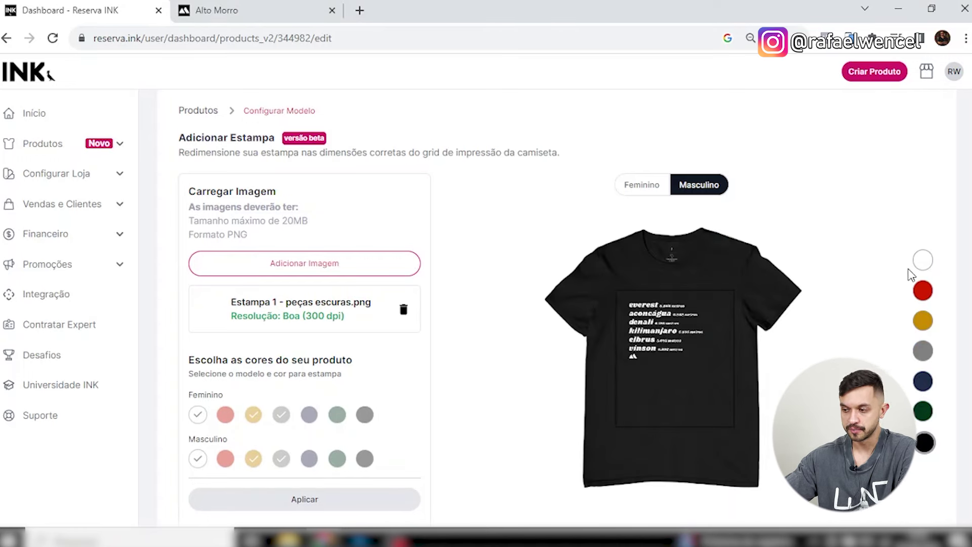
pyautogui.click(923, 260)
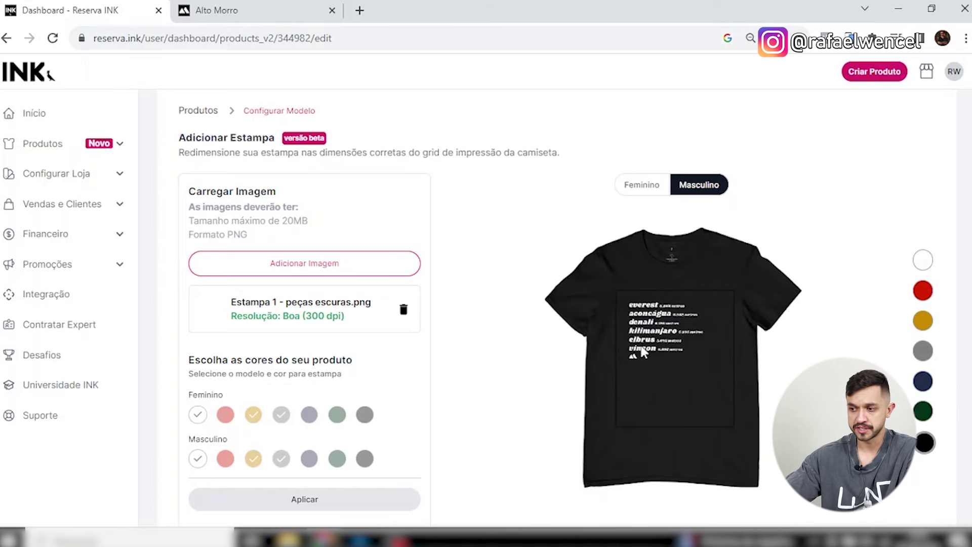
# Preview the dark print on women's black, red, navy and green shirts, then men's black.
pyautogui.click(637, 186)
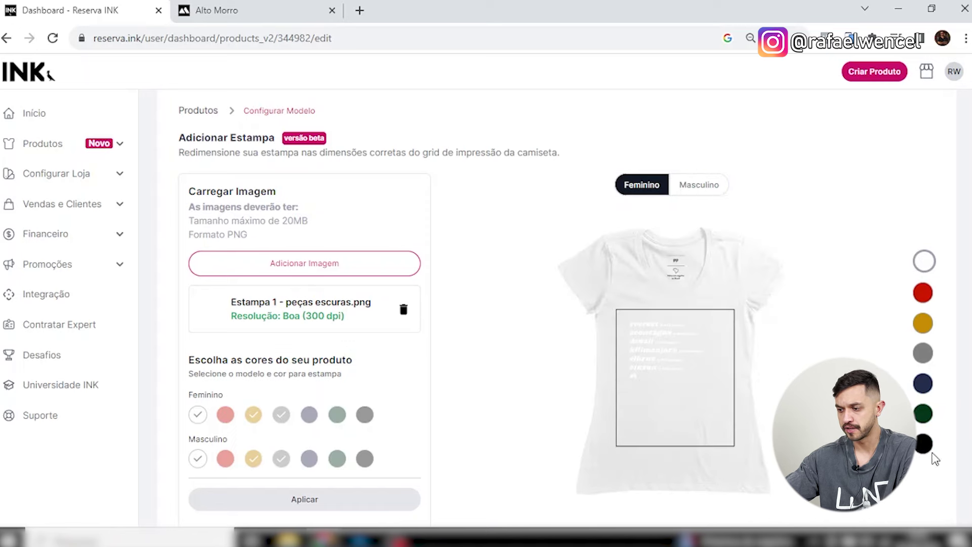
pyautogui.click(925, 446)
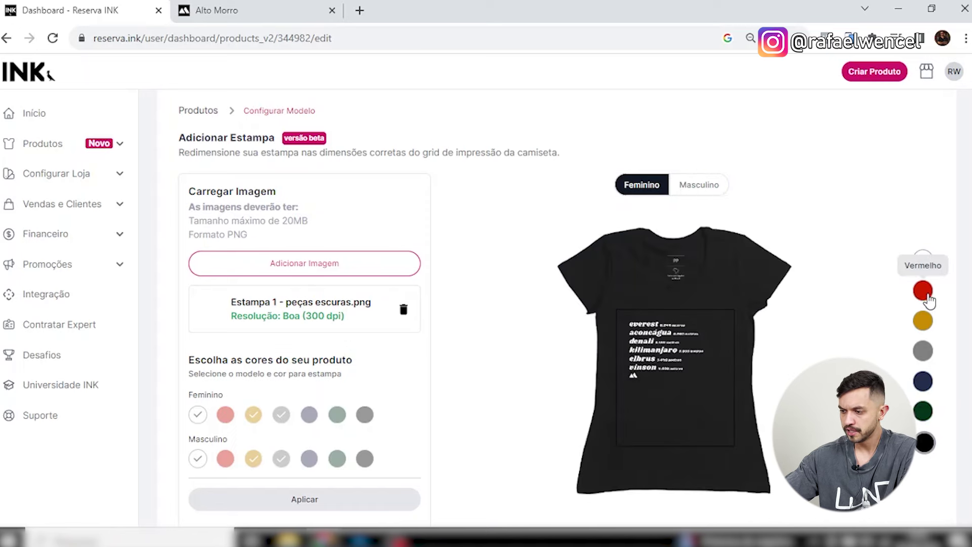
pyautogui.click(923, 291)
pyautogui.click(924, 385)
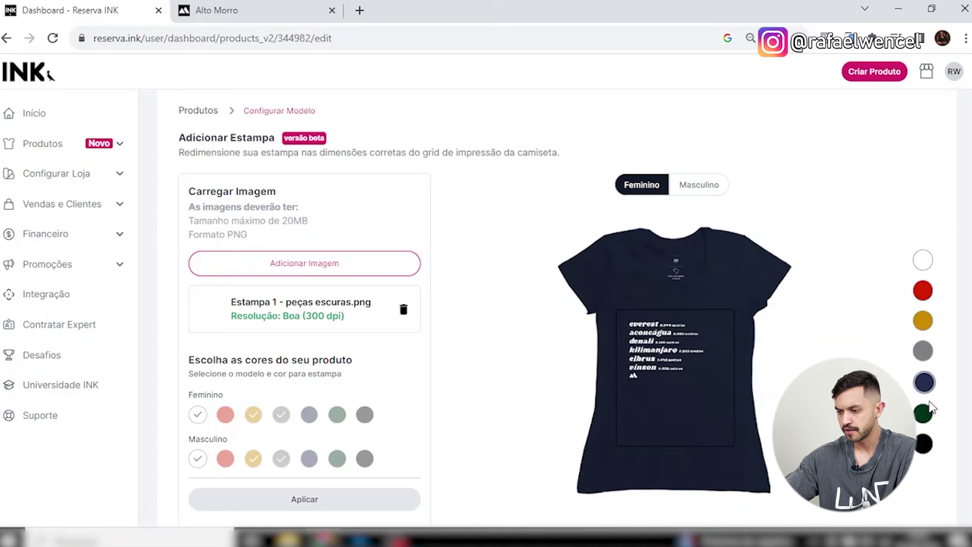
pyautogui.click(924, 411)
pyautogui.click(925, 444)
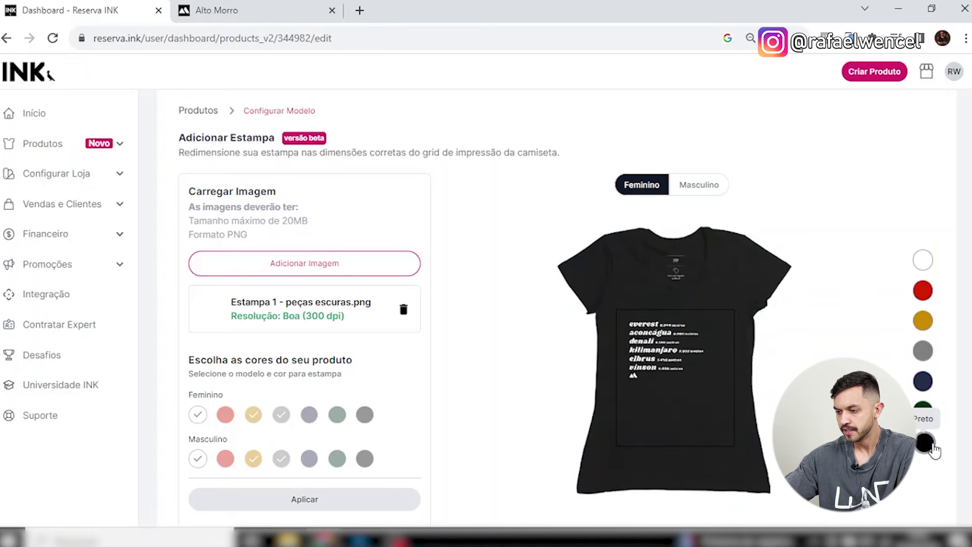
pyautogui.click(701, 183)
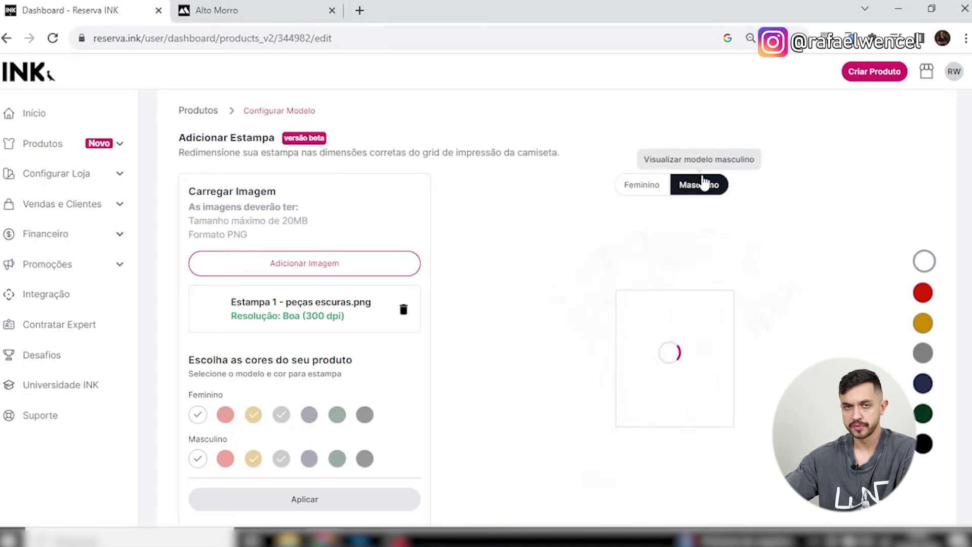
pyautogui.click(925, 444)
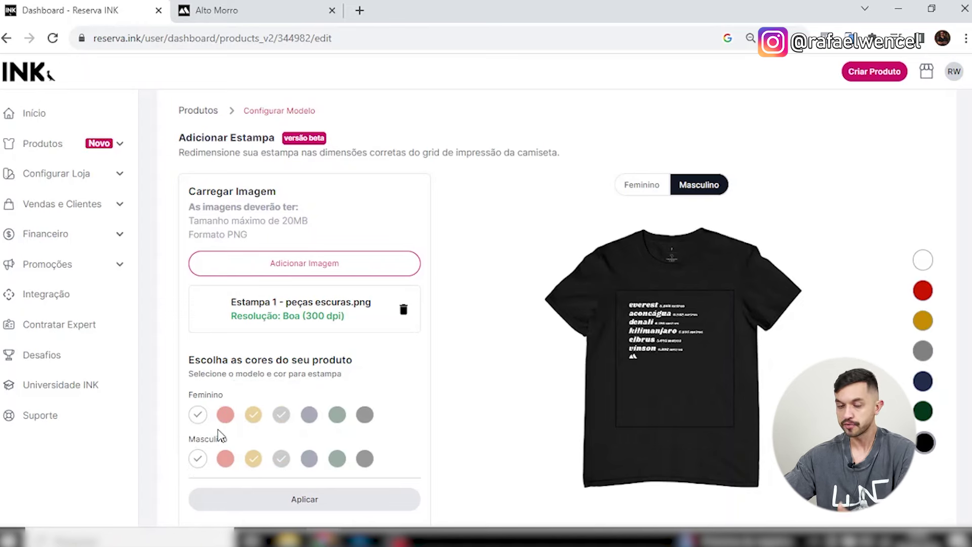
# Tick the black, green, navy and red shirts in both women's and men's rows.
pyautogui.click(366, 415)
pyautogui.click(365, 458)
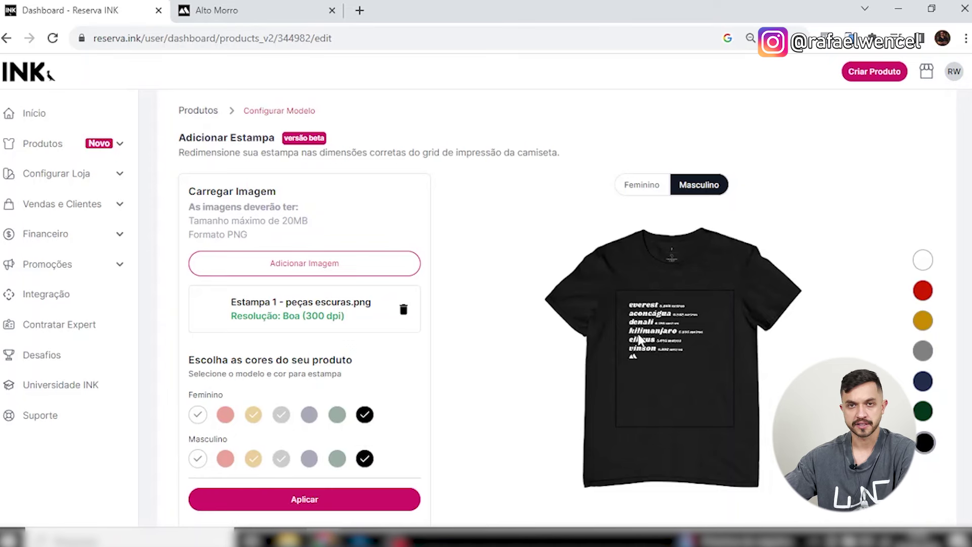
pyautogui.click(338, 459)
pyautogui.click(337, 415)
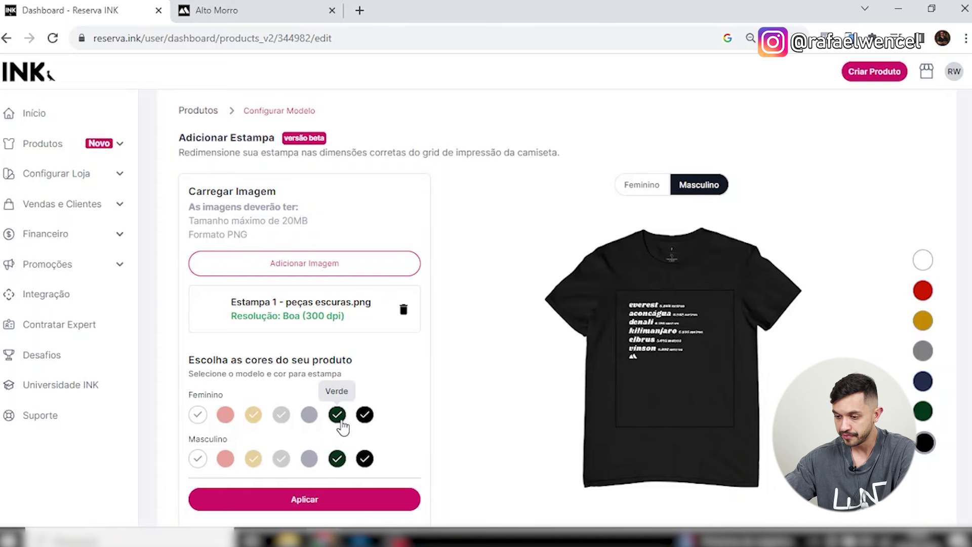
pyautogui.click(309, 415)
pyautogui.click(310, 458)
pyautogui.click(225, 459)
pyautogui.click(225, 415)
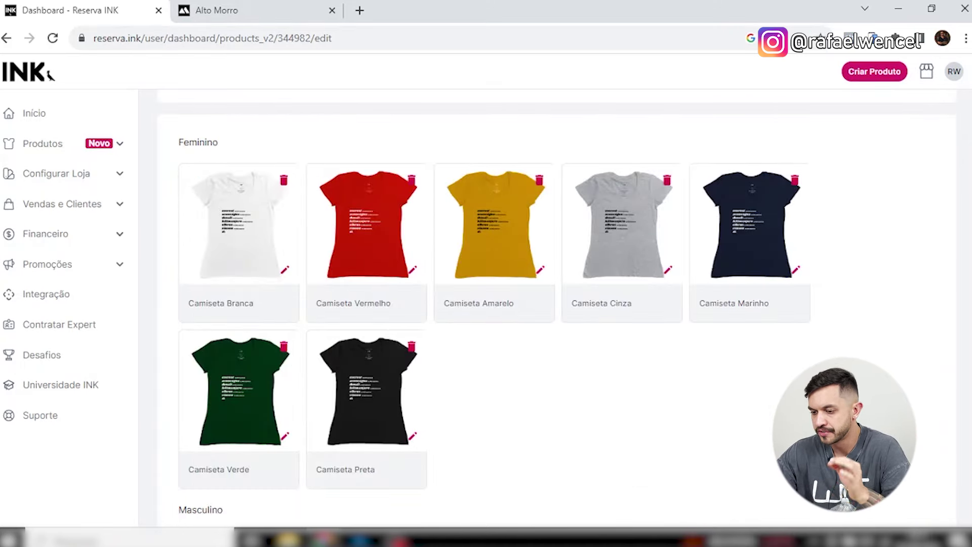
# Scroll through the Feminino and Masculino Camiseta cards to check every colour's mockup.
pyautogui.scroll(-5, 625, 244)
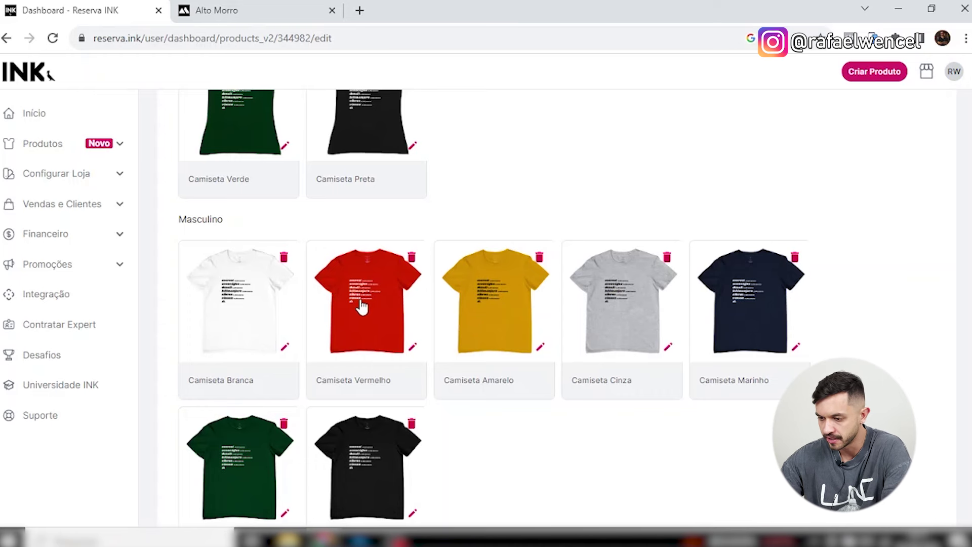
pyautogui.scroll(-1, 385, 421)
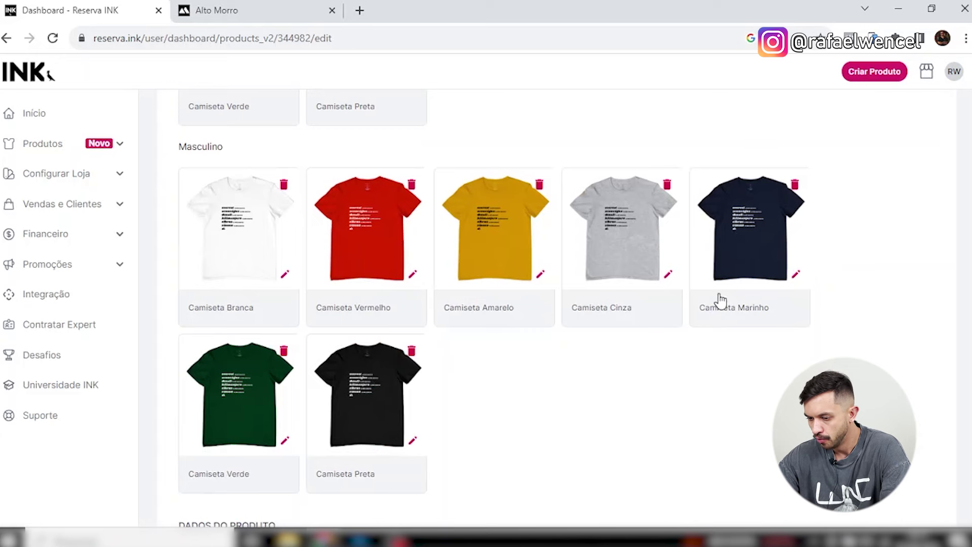
pyautogui.scroll(5, 400, 412)
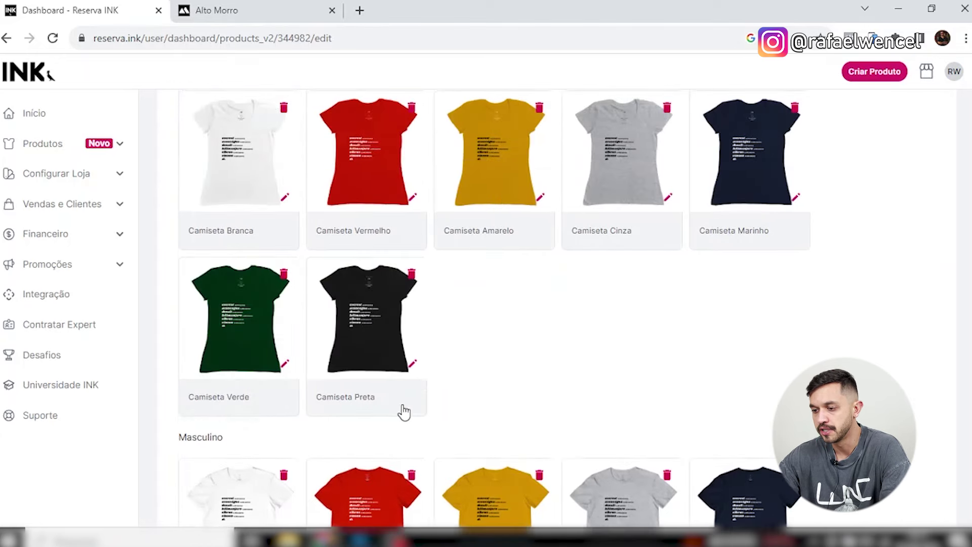
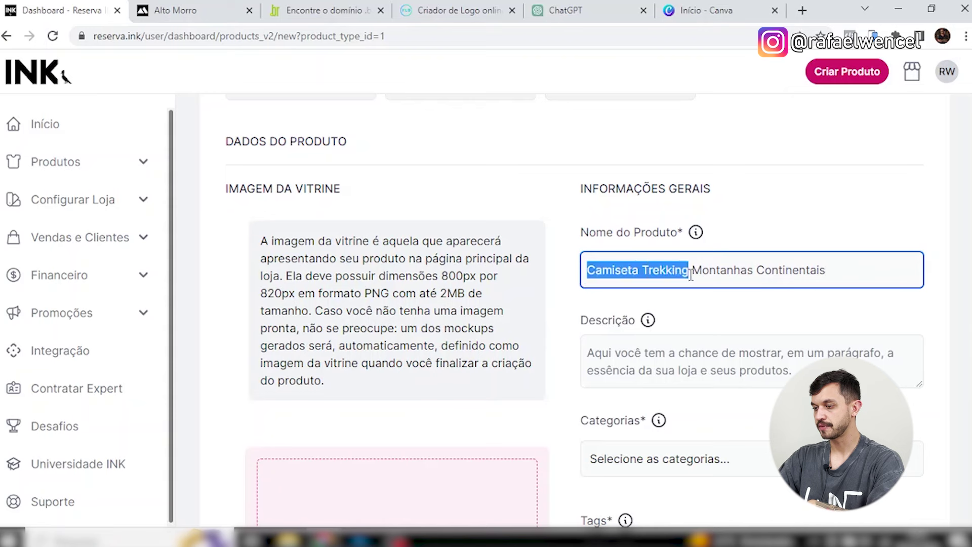
# Leave the product name as 'Camiseta Trekking Montanhas Continentais' and open a new browser tab.
pyautogui.click(724, 271)
pyautogui.doubleClick(671, 272)
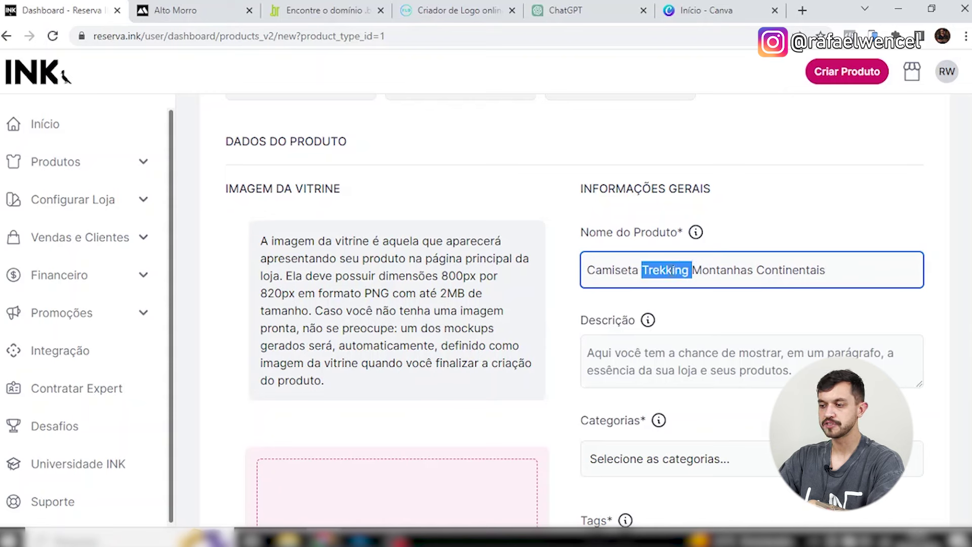
pyautogui.click(839, 273)
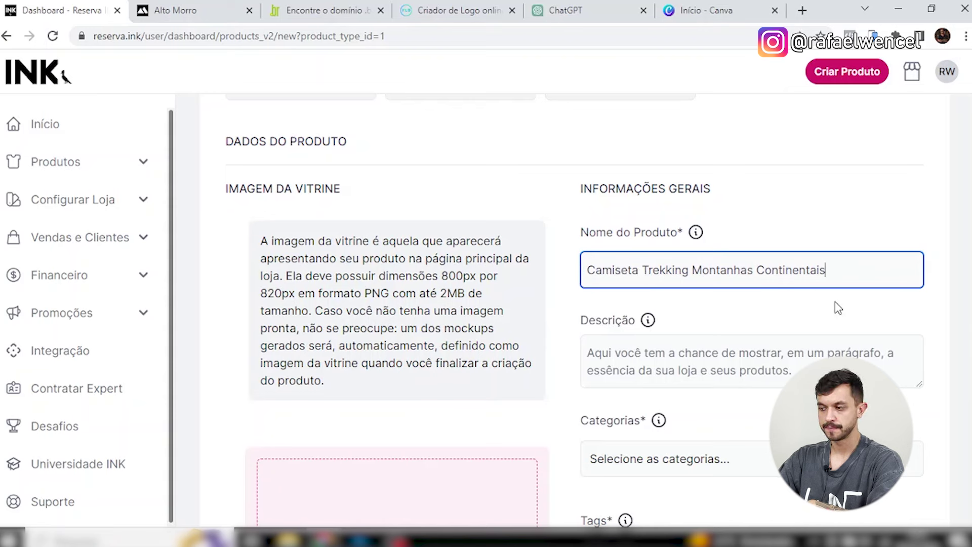
pyautogui.click(804, 10)
# Search Google for 'planejador de palavras chave' and reach the Google Ads Keyword Planner page.
pyautogui.write('google')
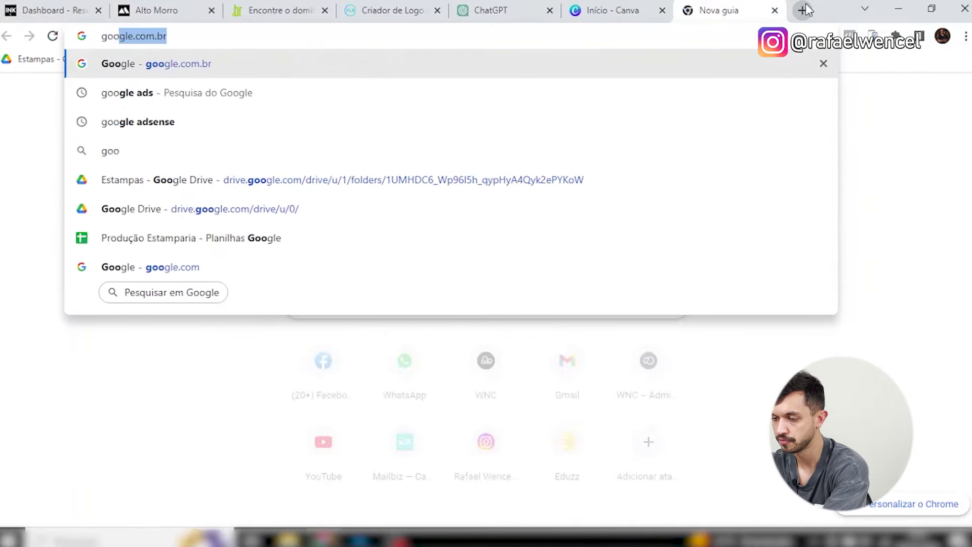
pyautogui.press('BackSpace')
pyautogui.hotkey('ctrl', 'a')
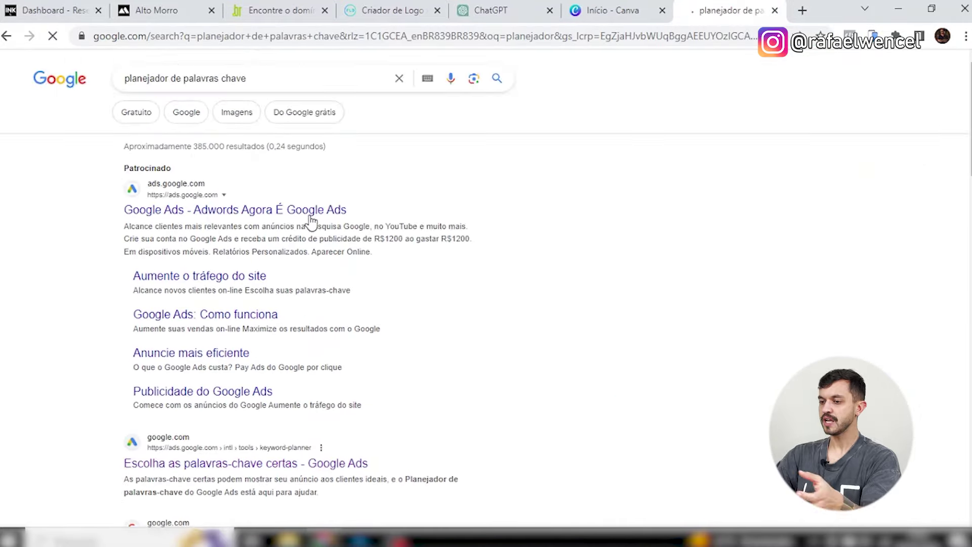
pyautogui.scroll(-2, 355, 278)
pyautogui.click(388, 398)
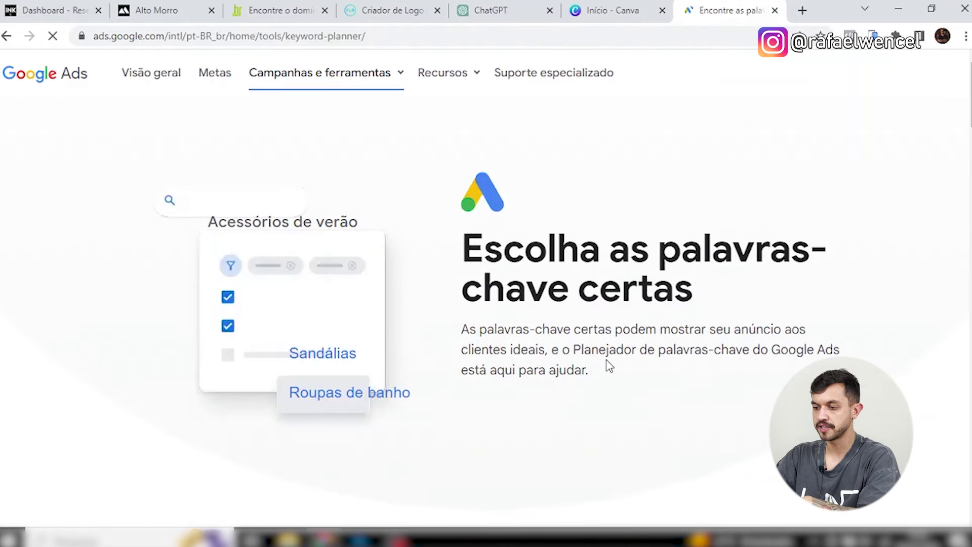
pyautogui.click(527, 416)
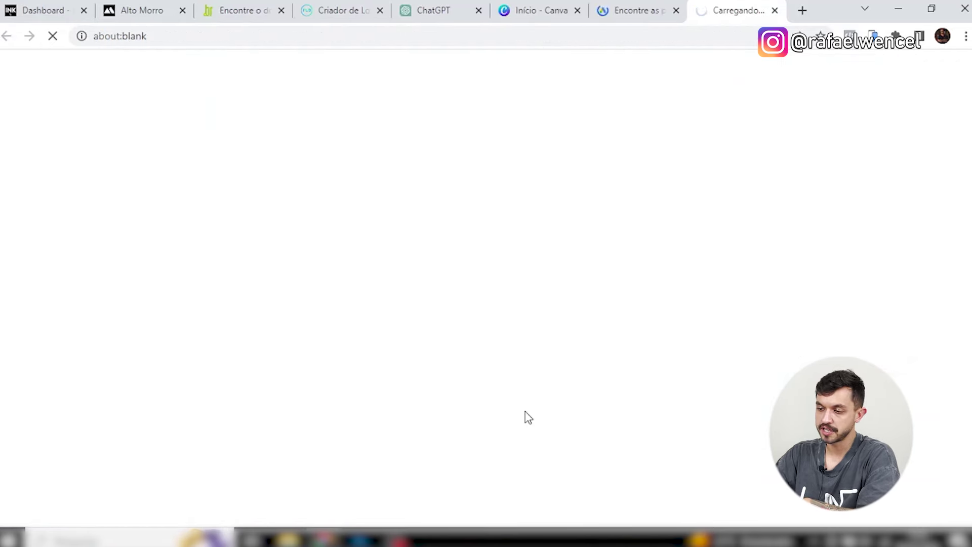
pyautogui.click(633, 10)
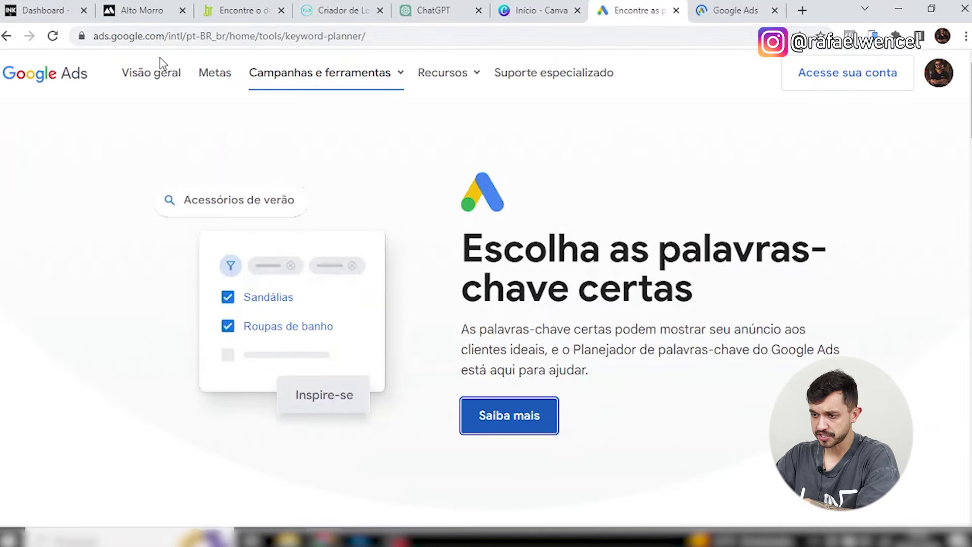
pyautogui.click(512, 419)
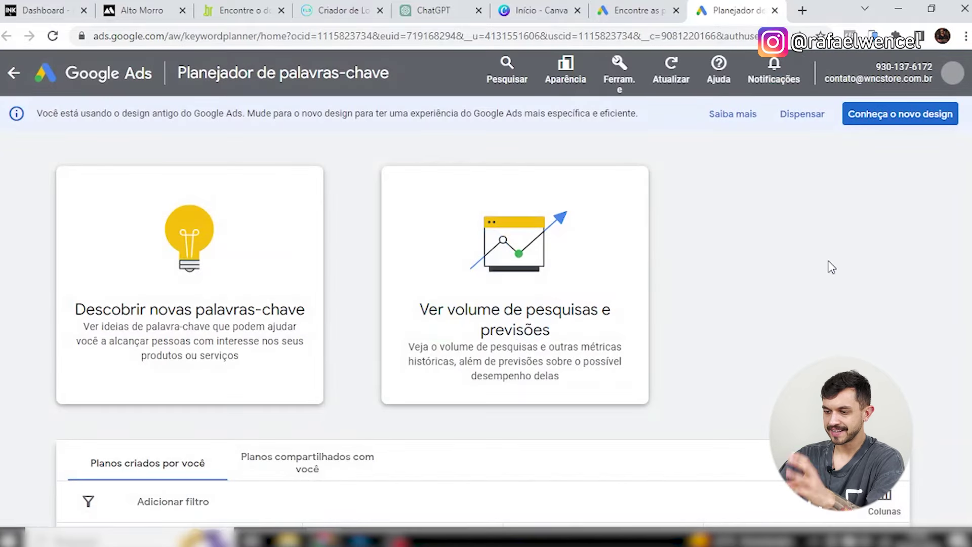
# Request Keyword Planner ideas for 'camiseta montanha' and 'camiseta trekking'.
pyautogui.scroll(-1, 553, 257)
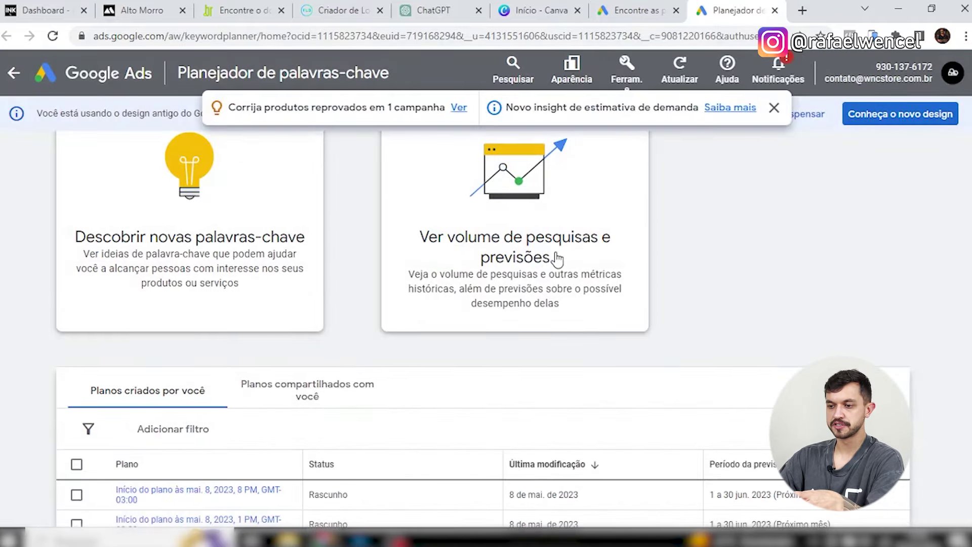
pyautogui.click(200, 221)
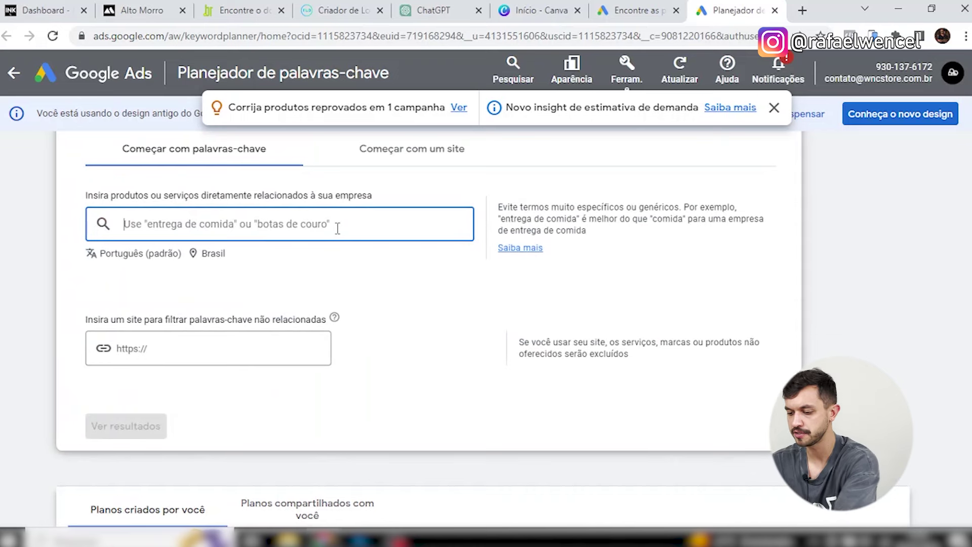
pyautogui.write('camiseta montanha')
pyautogui.press('Return')
pyautogui.write('camiseta trekking')
pyautogui.press('Return')
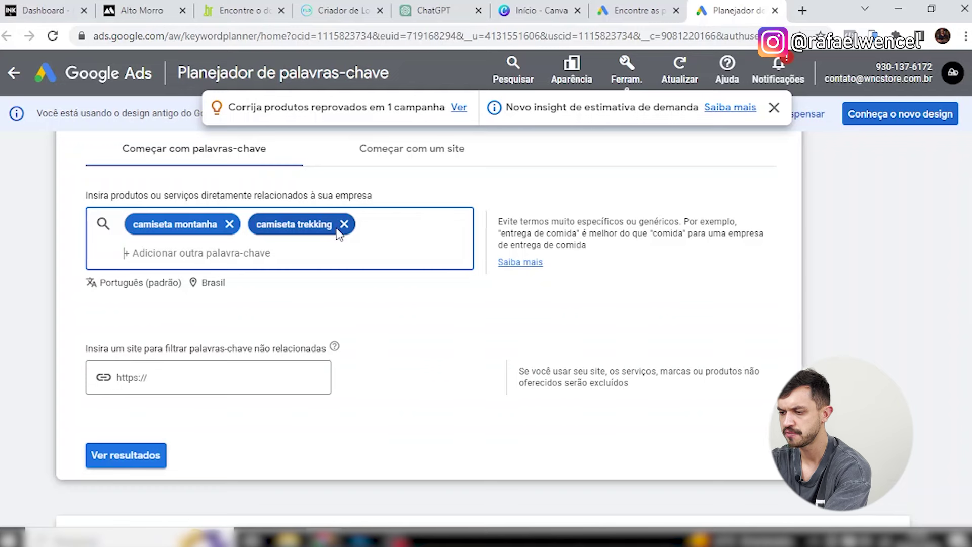
pyautogui.click(131, 457)
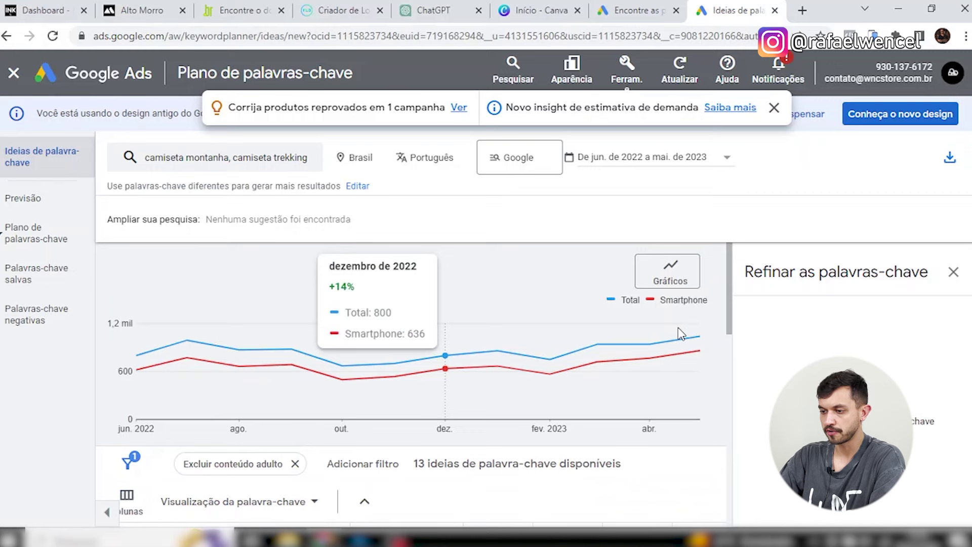
# Compare volumes (camiseta trekking 320 vs camiseta montanha 140 monthly) and return to Reserva INK.
pyautogui.scroll(-2, 709, 327)
pyautogui.scroll(-2, 711, 329)
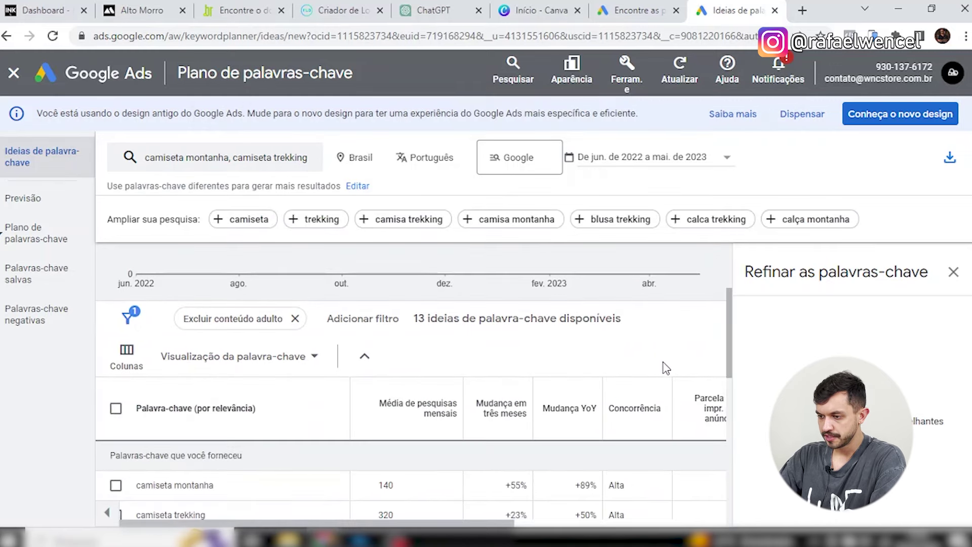
pyautogui.scroll(-2, 610, 310)
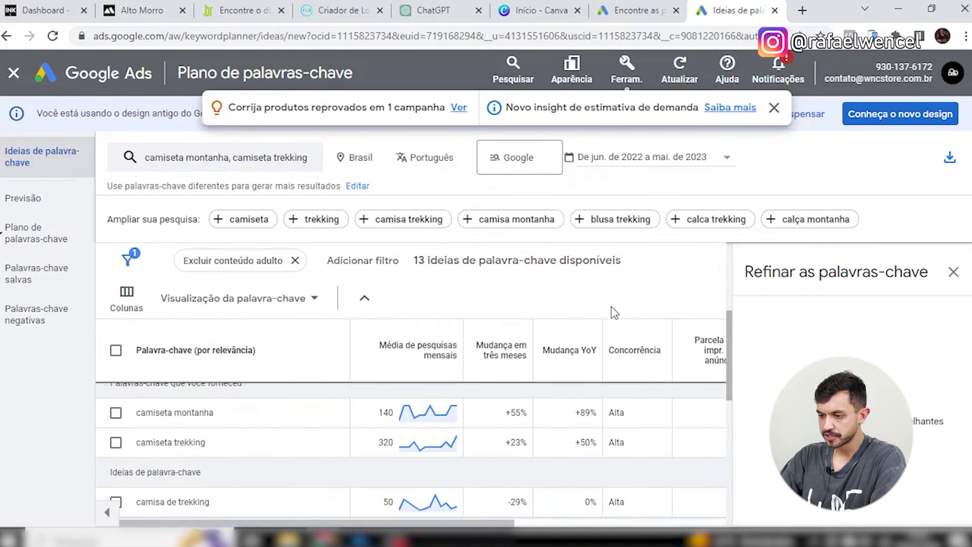
pyautogui.scroll(-2, 192, 403)
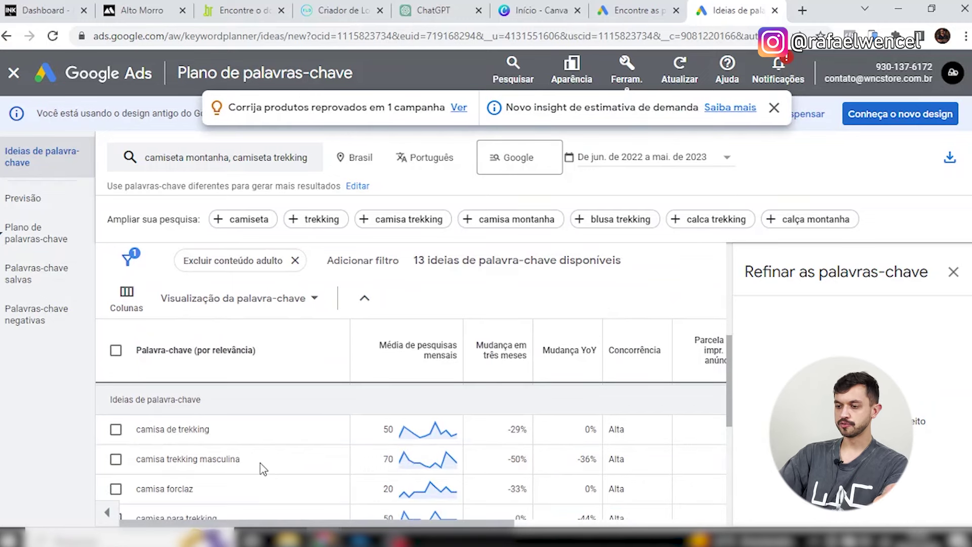
pyautogui.scroll(2, 262, 465)
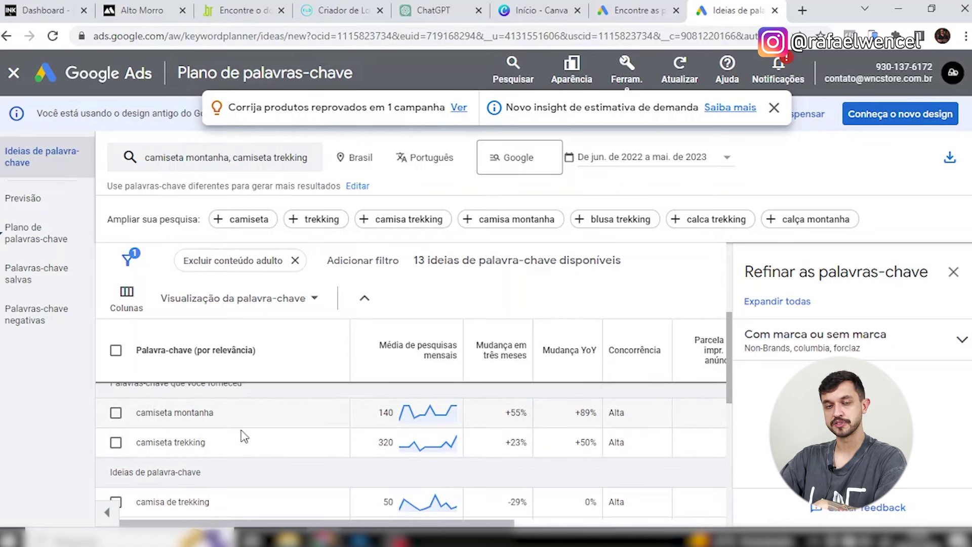
pyautogui.click(95, 11)
# Confirm the name 'Camiseta Trekking Montanhas Continentais' and place the cursor in the Descrição box.
pyautogui.click(748, 272)
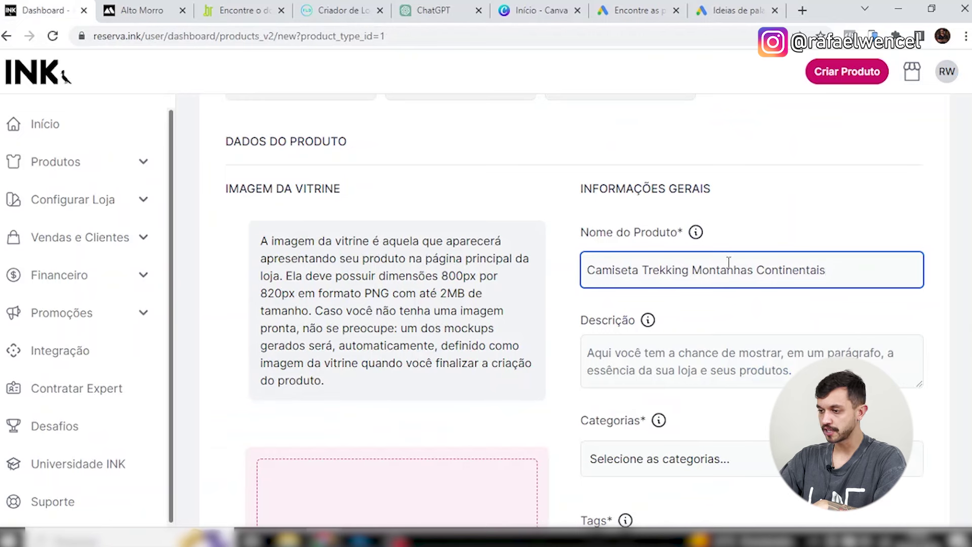
pyautogui.click(765, 270)
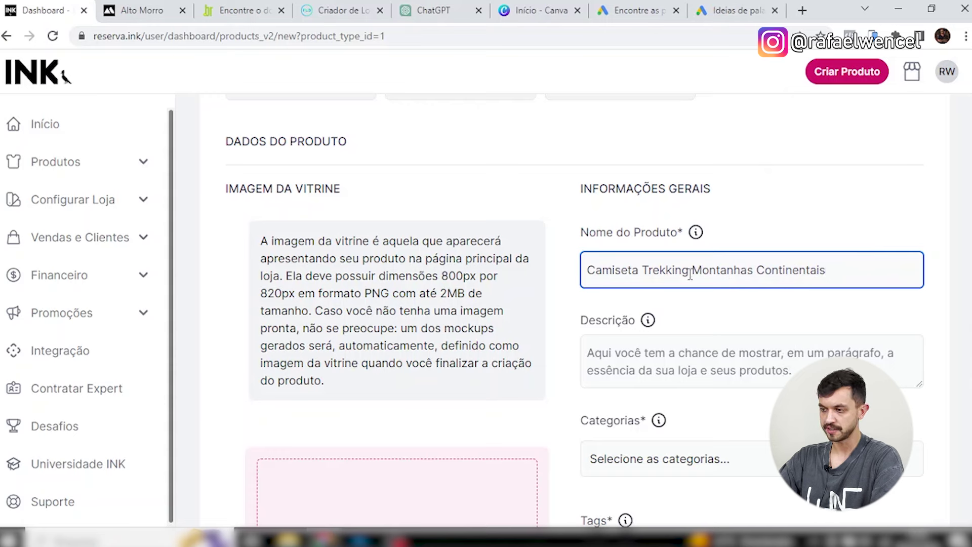
pyautogui.moveTo(690, 275); pyautogui.dragTo(575, 283)
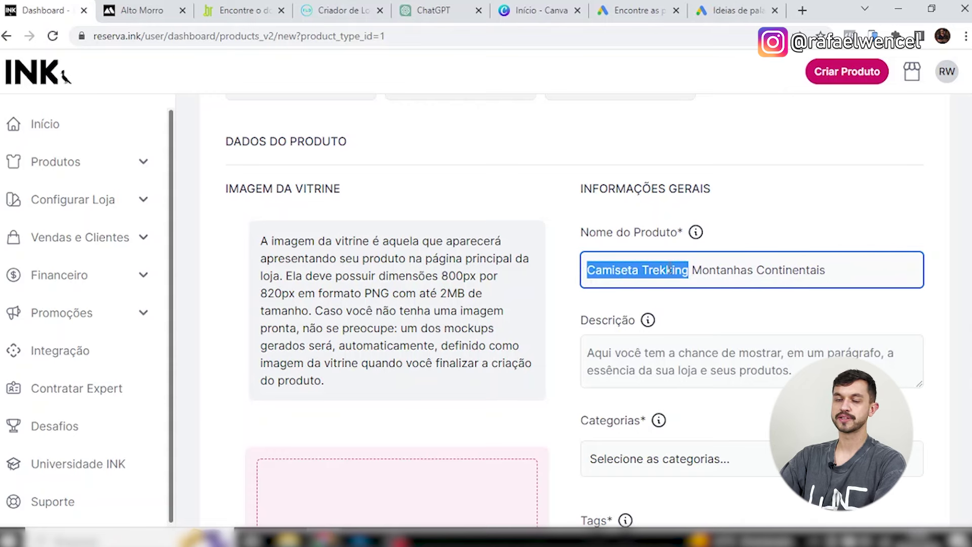
pyautogui.moveTo(691, 274); pyautogui.dragTo(849, 274)
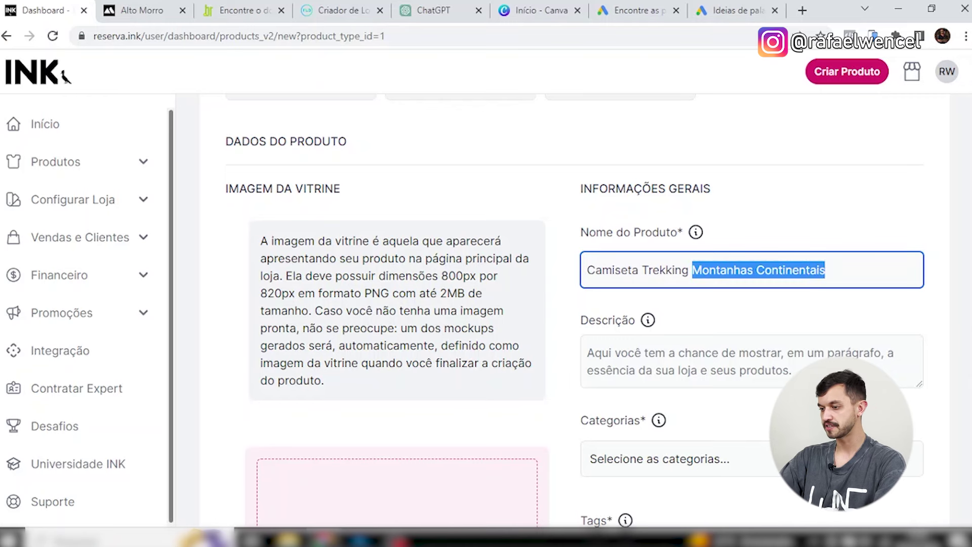
pyautogui.scroll(-1, 765, 366)
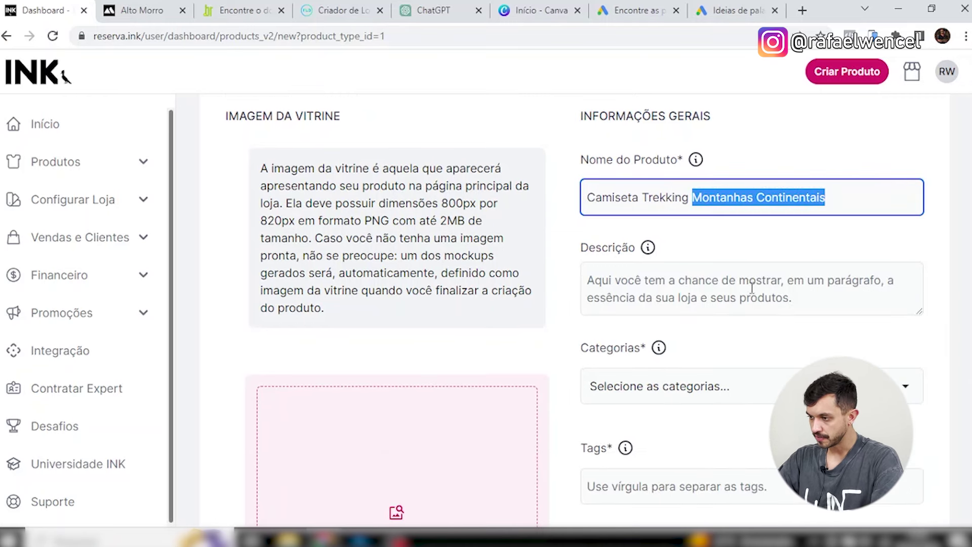
pyautogui.click(760, 292)
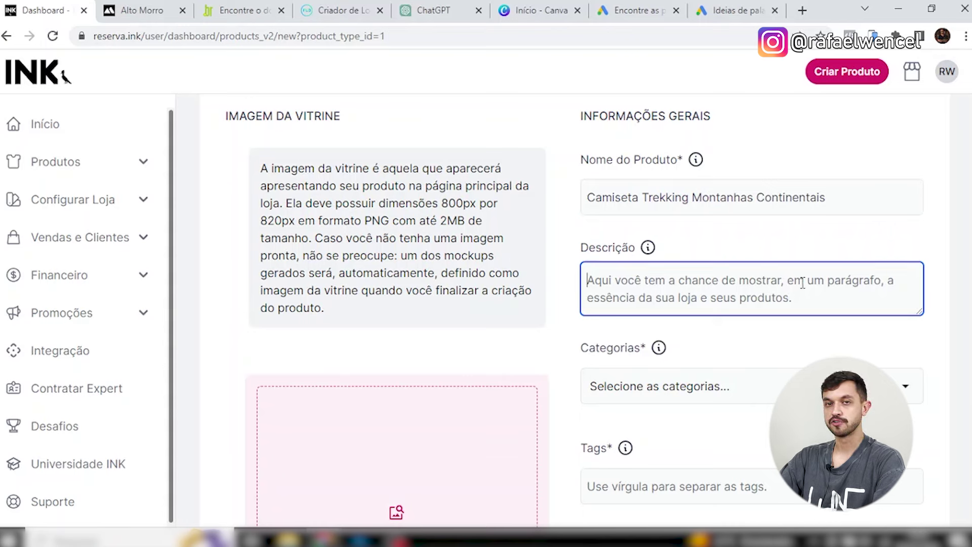
pyautogui.moveTo(651, 248)
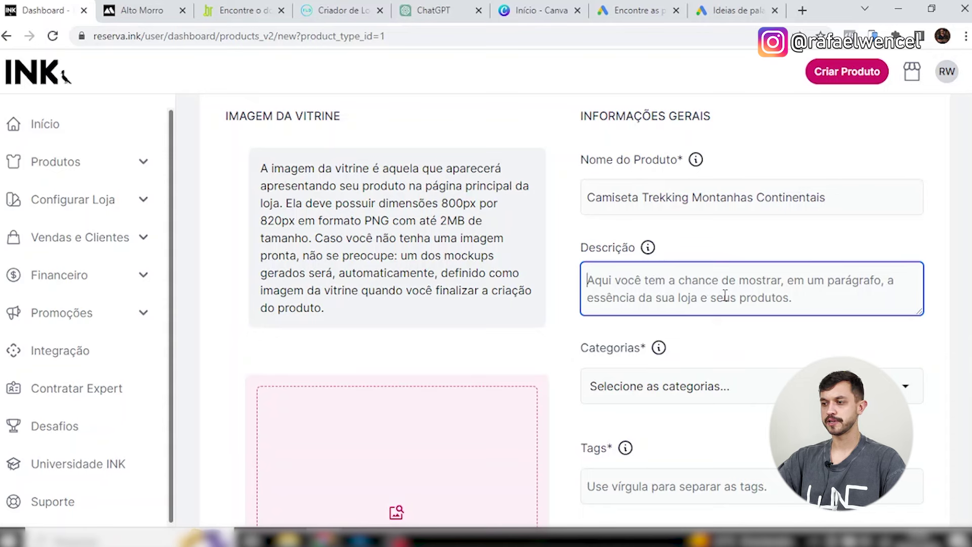
# Write the description: inspired by each continent's highest mountains, 100% cotton, free first exchange, 3x interest-free.
pyautogui.write('Camisetas inspiradas')
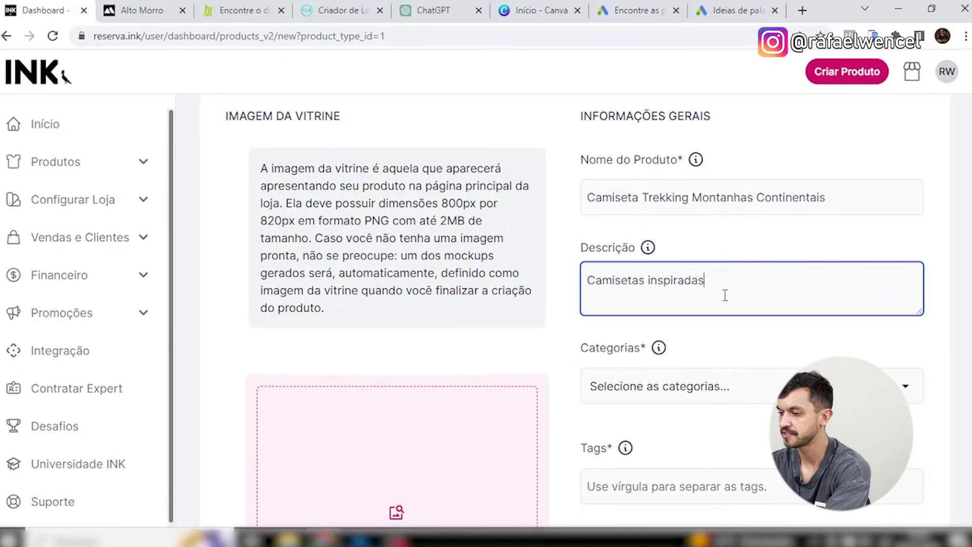
pyautogui.hotkey('ctrl', 'a')
pyautogui.write('C')
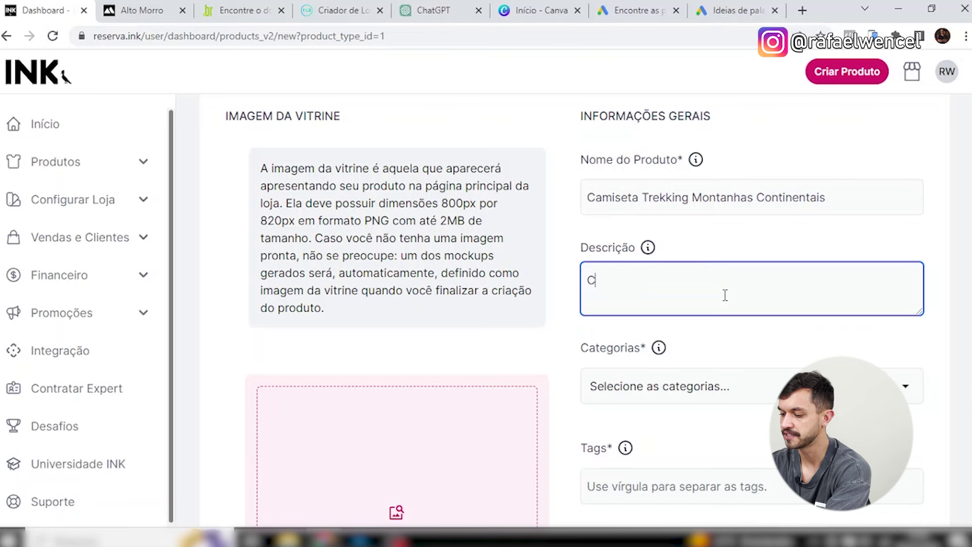
pyautogui.write('amiseta Trekking Montanhas Contin')
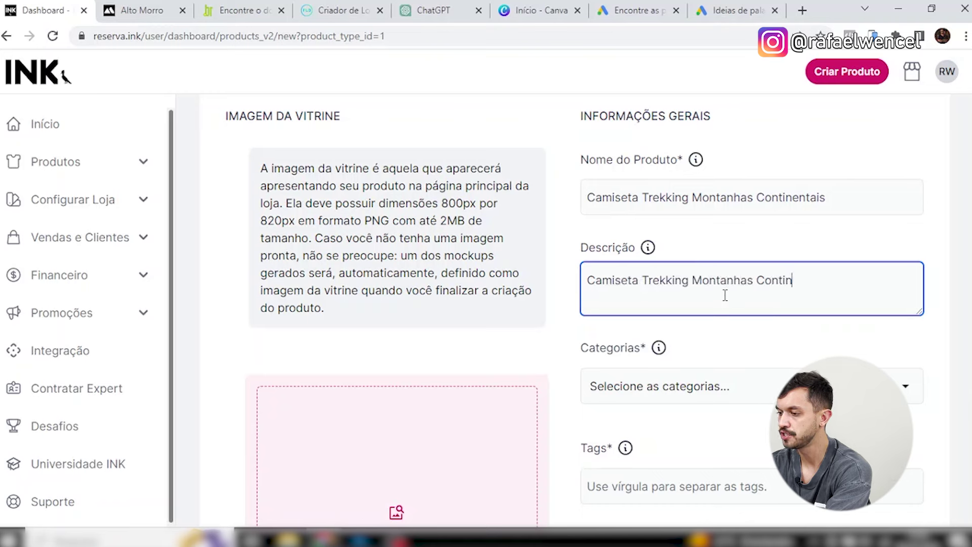
pyautogui.write('entais inspiradas ')
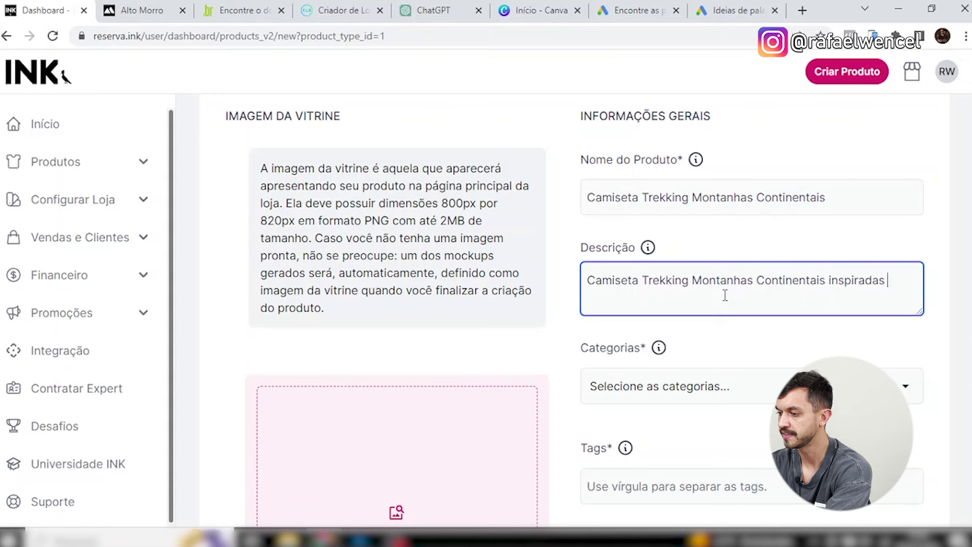
pyautogui.write('nas maiores de cada continente. 100% algodão, prim')
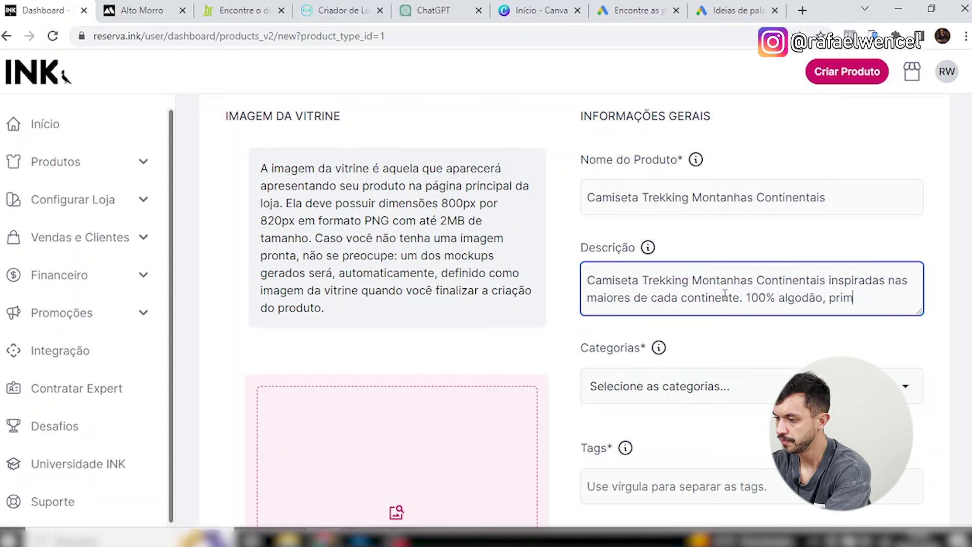
pyautogui.write('eira troca gratuita')
pyautogui.write(', pagamento em')
pyautogui.write(' até ')
pyautogui.write('3x sem juros.')
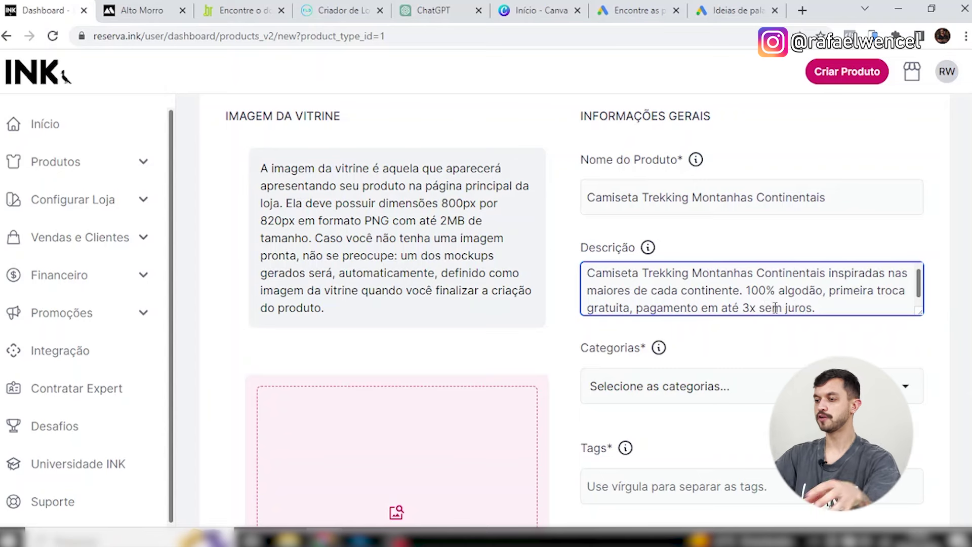
# Enlarge the description box to review the full text, then select all of it.
pyautogui.moveTo(919, 312); pyautogui.dragTo(919, 376)
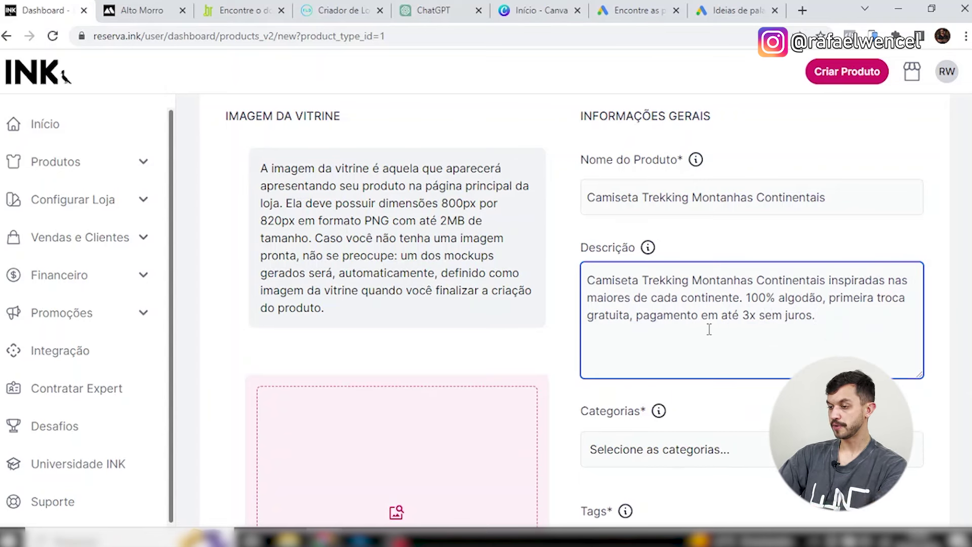
pyautogui.moveTo(589, 283); pyautogui.dragTo(828, 282)
pyautogui.click(854, 282)
pyautogui.keyDown('shift'); pyautogui.click(882, 349); pyautogui.keyUp('shift')
pyautogui.click(855, 324)
pyautogui.moveTo(855, 324); pyautogui.dragTo(828, 282)
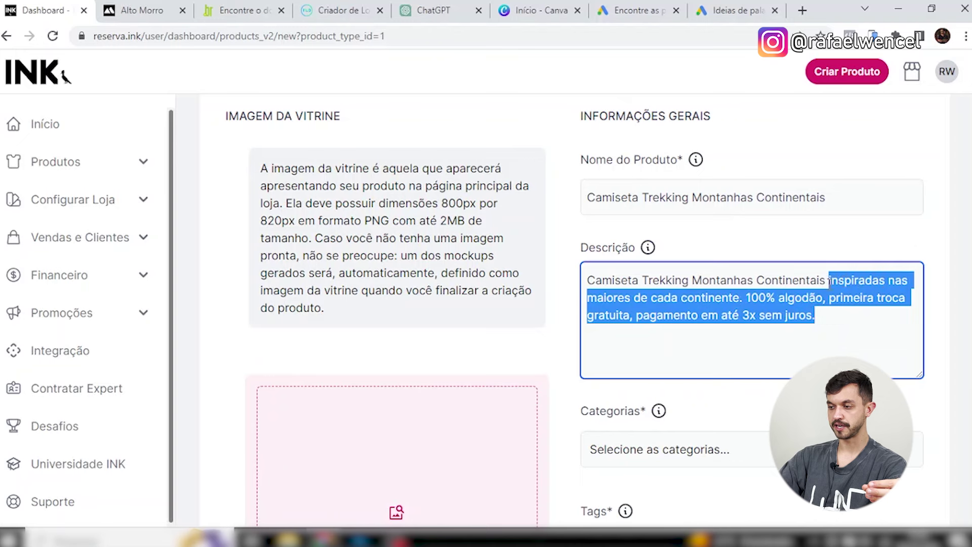
pyautogui.click(818, 319)
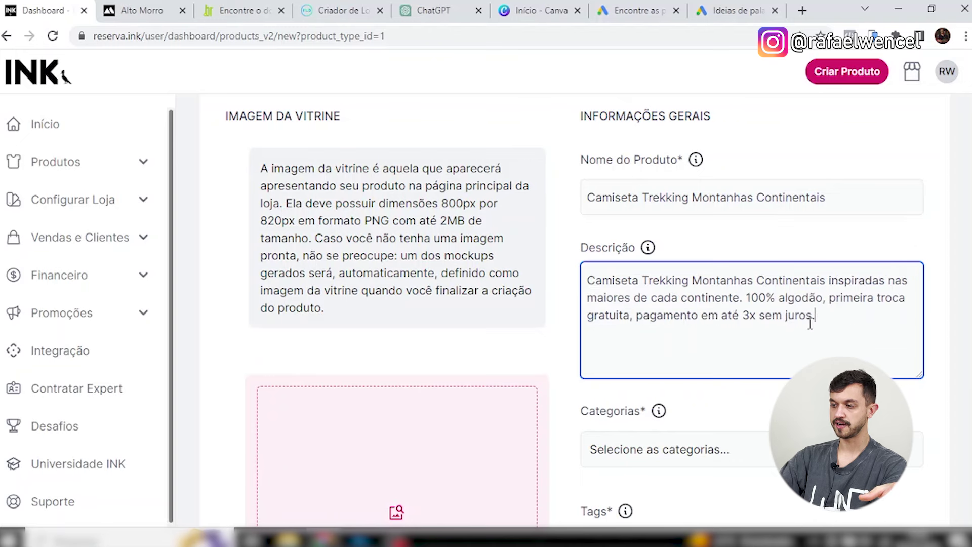
pyautogui.hotkey('ctrl', 'a')
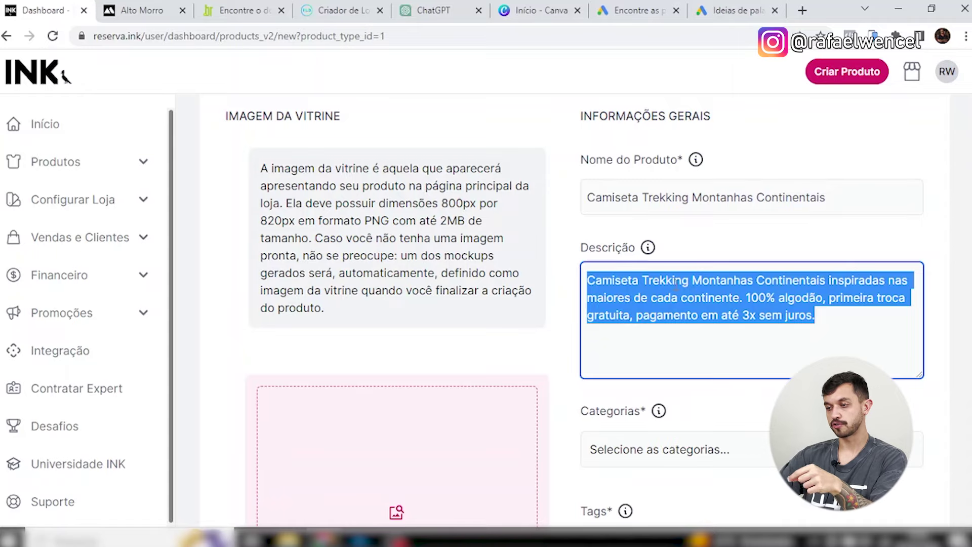
pyautogui.moveTo(596, 280); pyautogui.dragTo(779, 267)
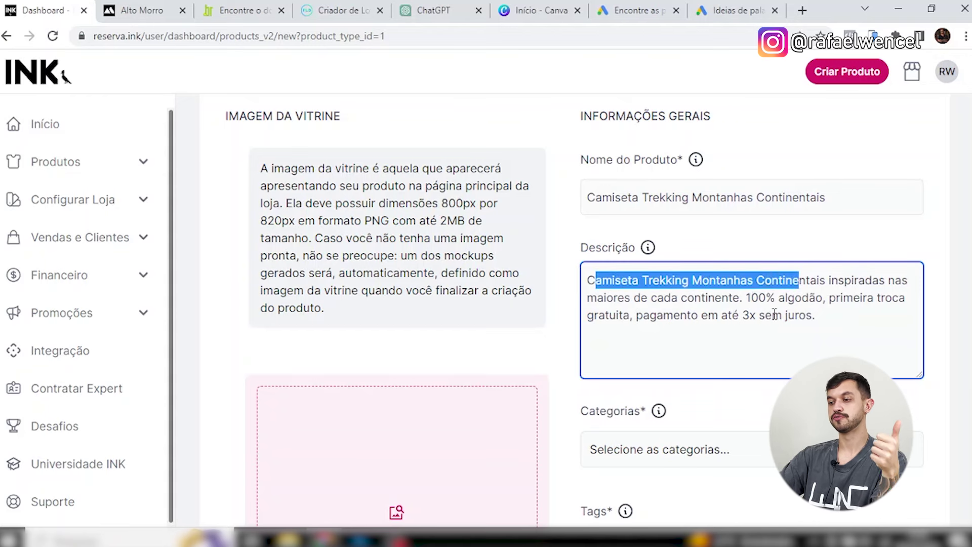
# Assign the product to the TREKKING category.
pyautogui.scroll(-3, 760, 310)
pyautogui.click(753, 306)
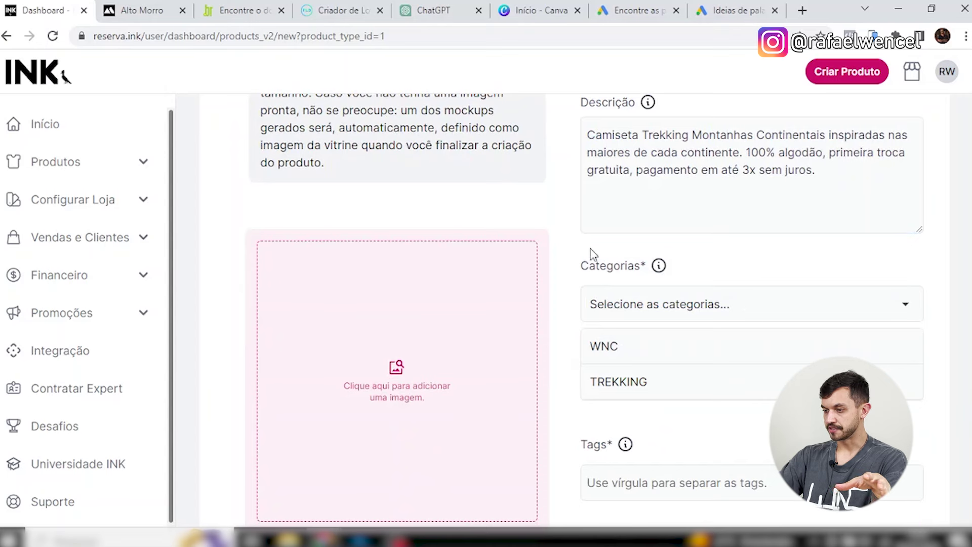
pyautogui.click(634, 387)
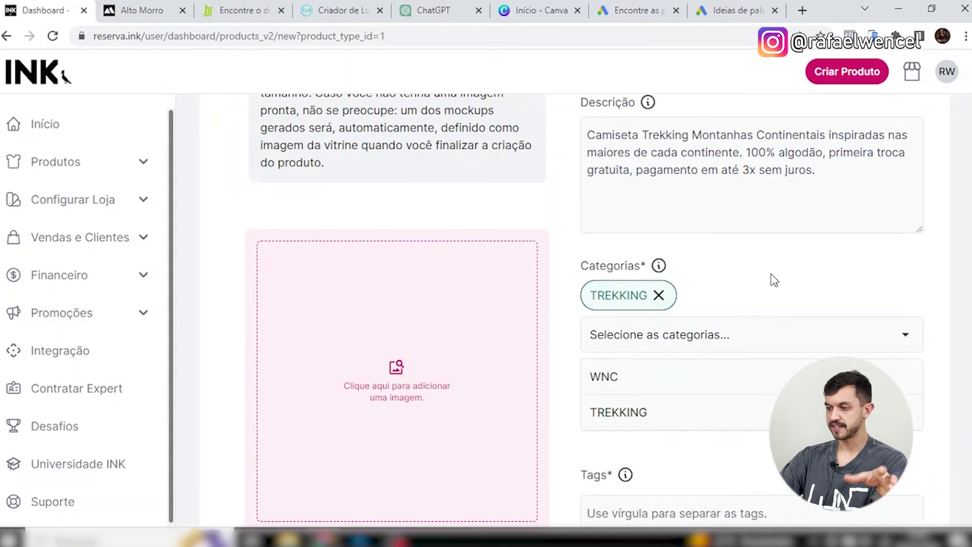
# Add the first tag 'maiores montanhas do continente' in the Tags field.
pyautogui.scroll(-1, 790, 293)
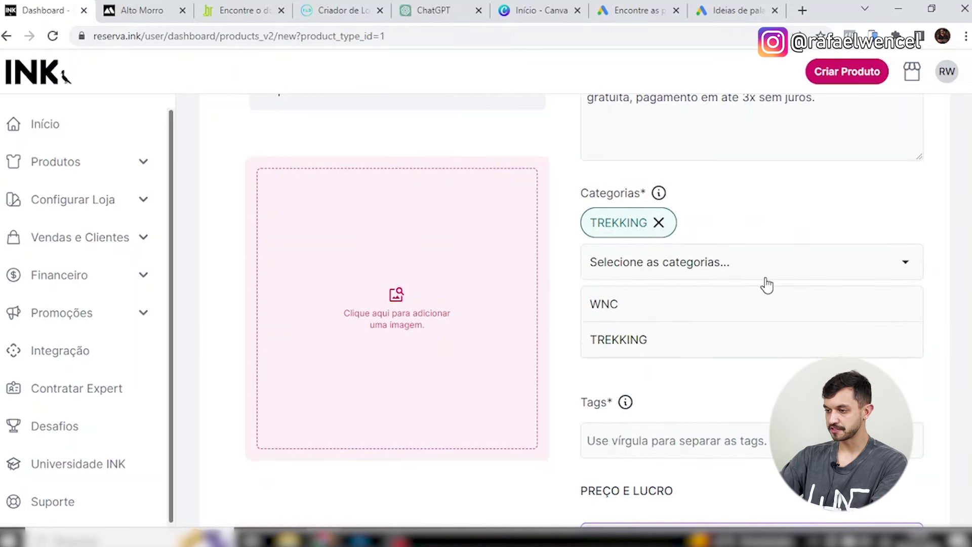
pyautogui.scroll(-3, 770, 284)
pyautogui.click(732, 225)
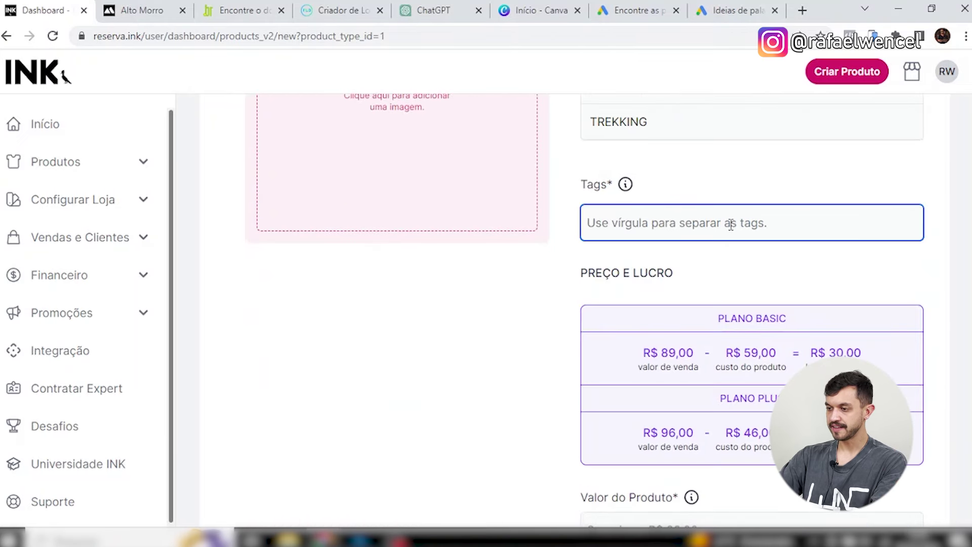
pyautogui.scroll(1, 906, 302)
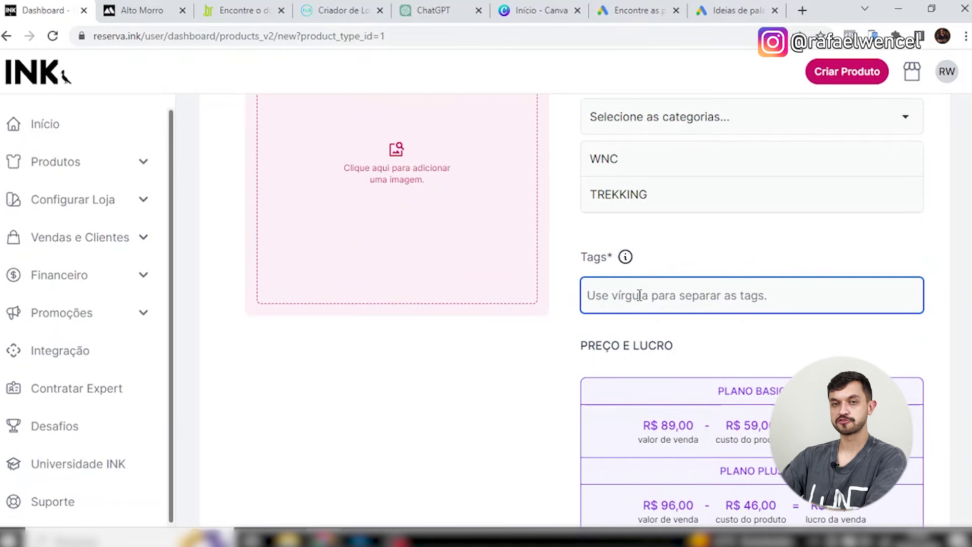
pyautogui.write('maior')
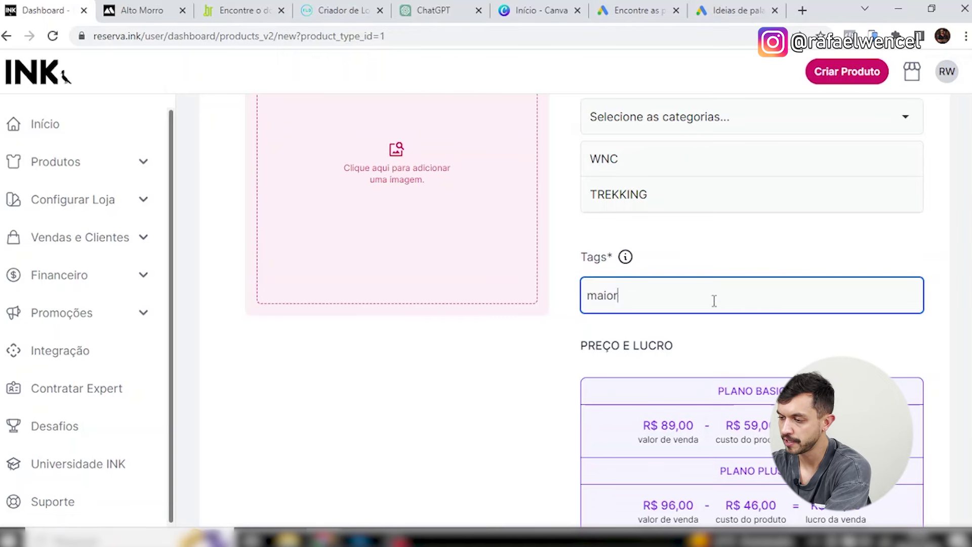
pyautogui.write('es montanhas do continente')
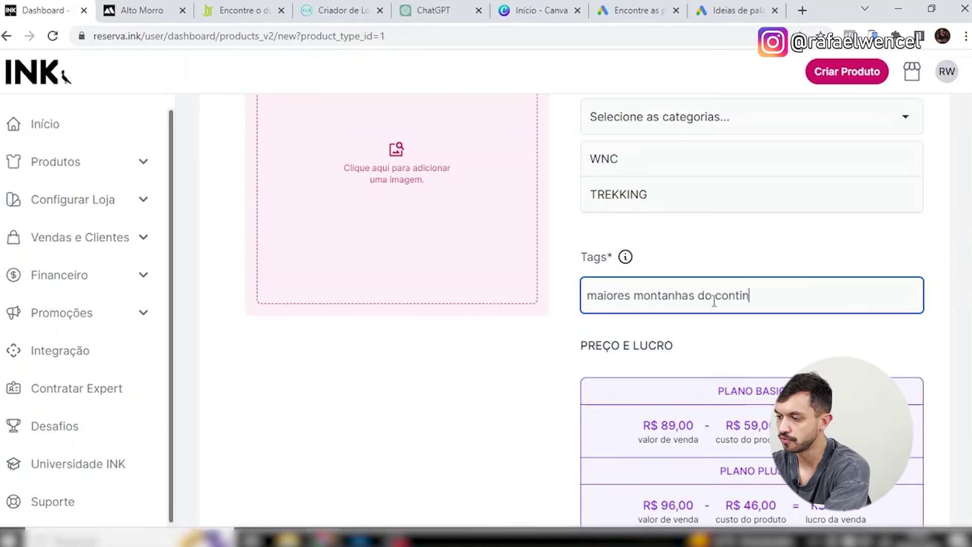